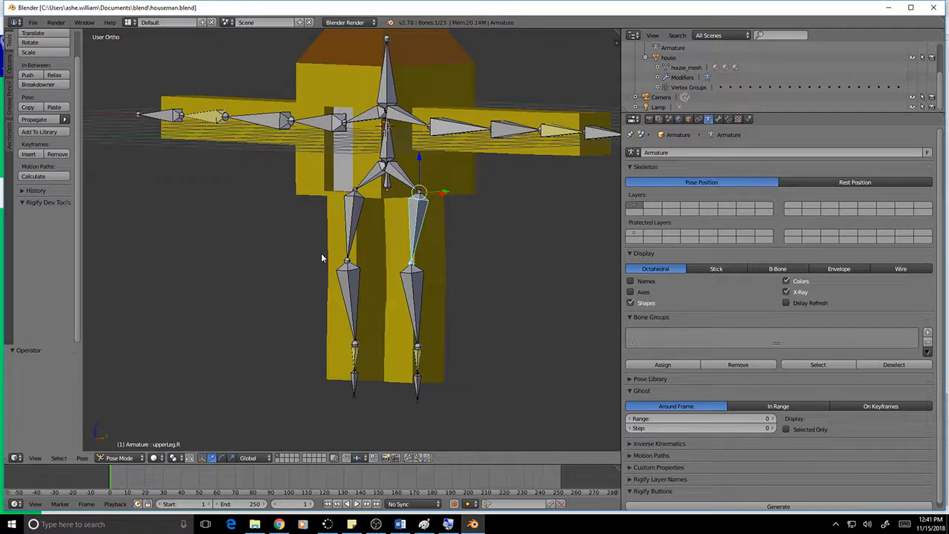
Switch the armature from Pose Mode to Object Mode and deselect everything.
left_click(134, 458)
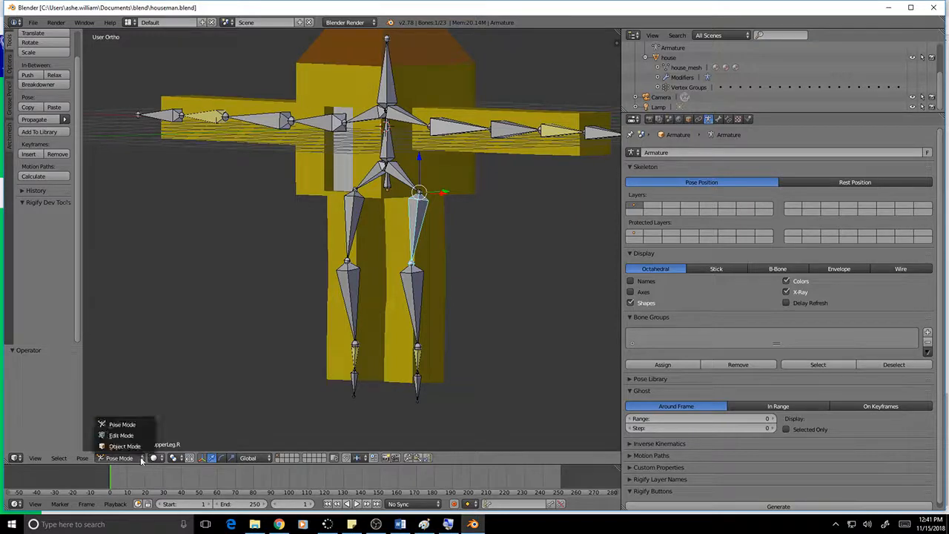
left_click(124, 447)
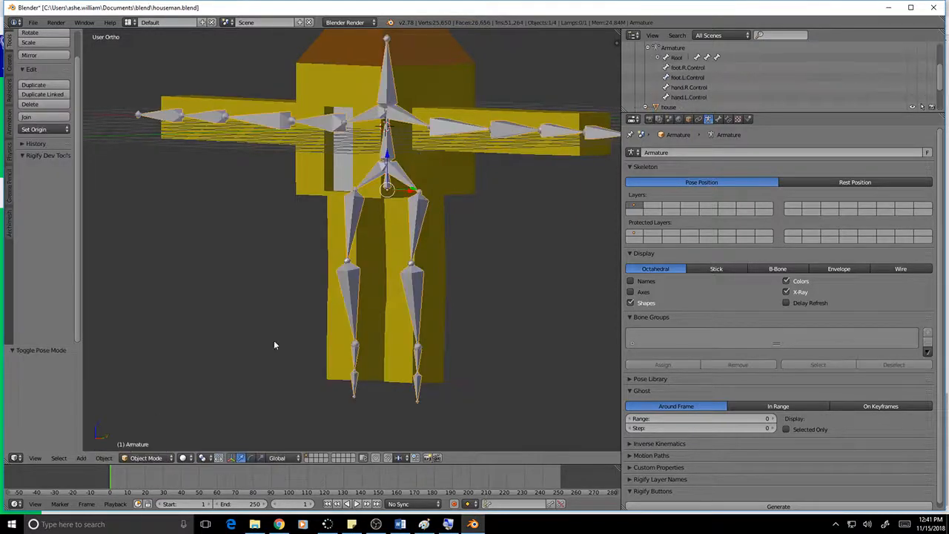
key("a")
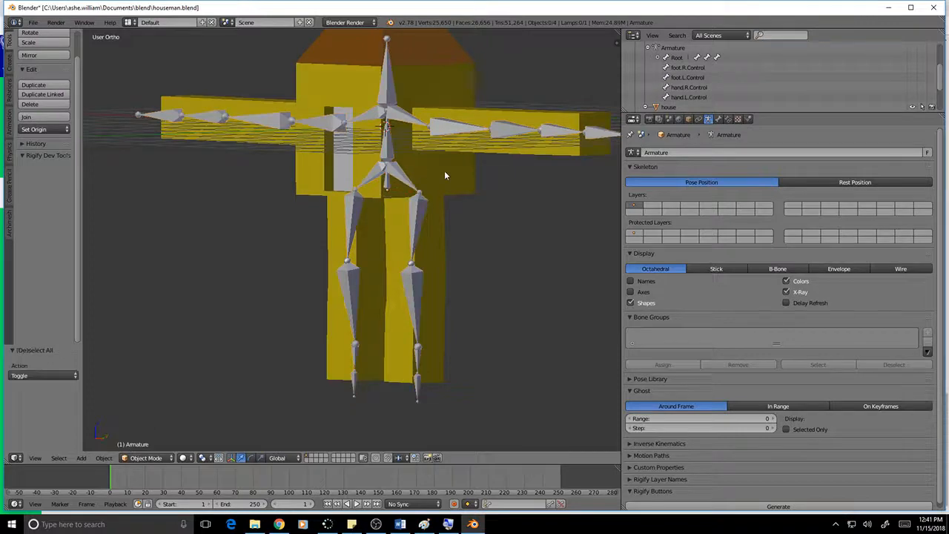
Select the house mesh and switch it to Weight Paint mode.
right_click(448, 172)
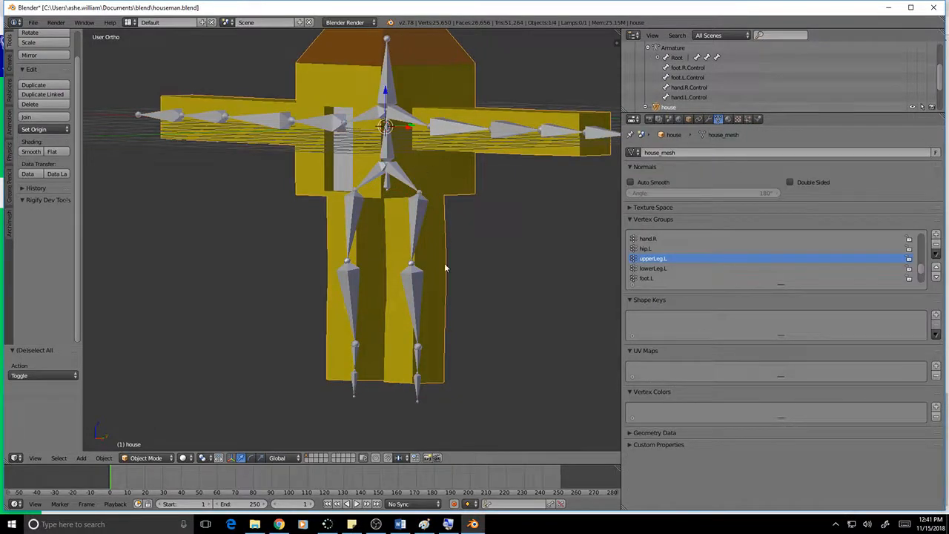
mouse_move(447, 265)
middle_mouse_down()
mouse_move(494, 267)
mouse_move(491, 180)
mouse_move(439, 214)
mouse_move(470, 250)
mouse_move(475, 274)
mouse_move(430, 271)
mouse_move(475, 285)
mouse_move(468, 256)
mouse_move(452, 265)
mouse_move(465, 267)
middle_mouse_up()
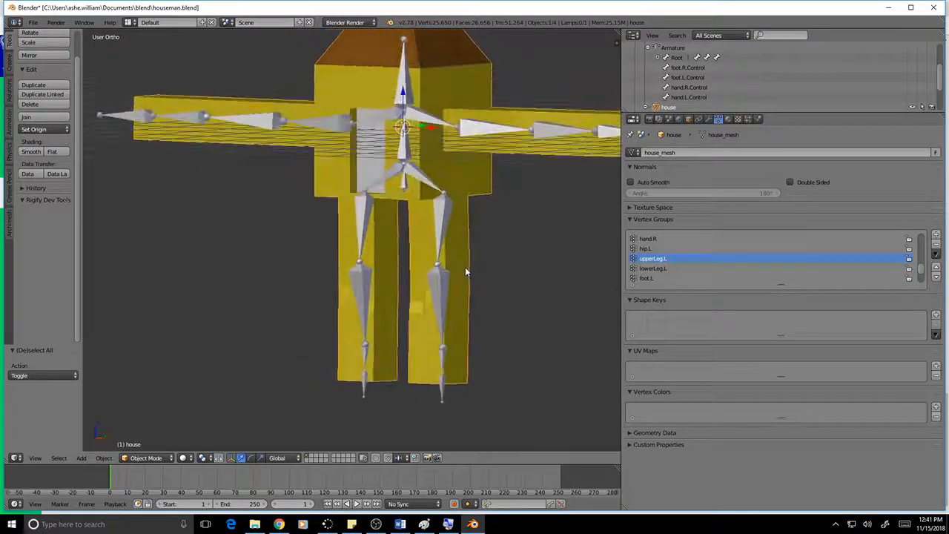
left_click(173, 459)
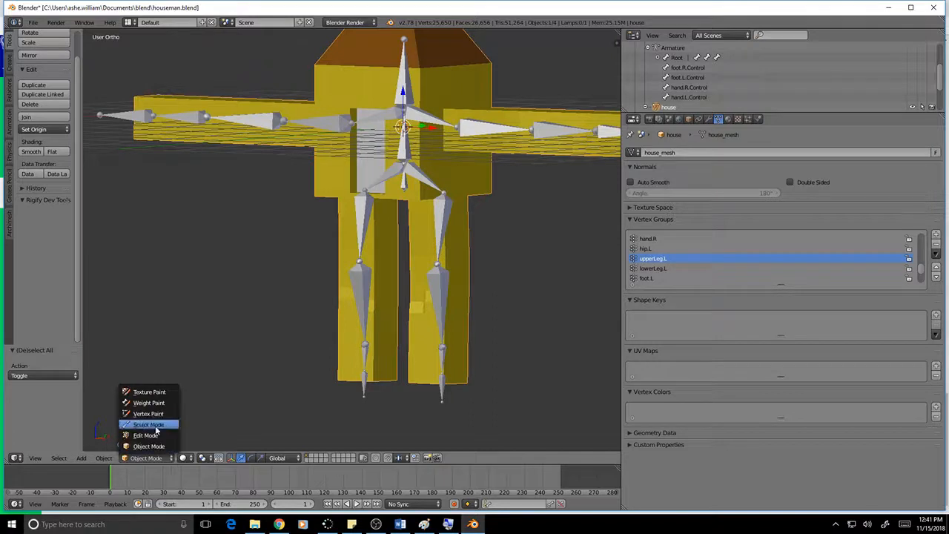
left_click(149, 403)
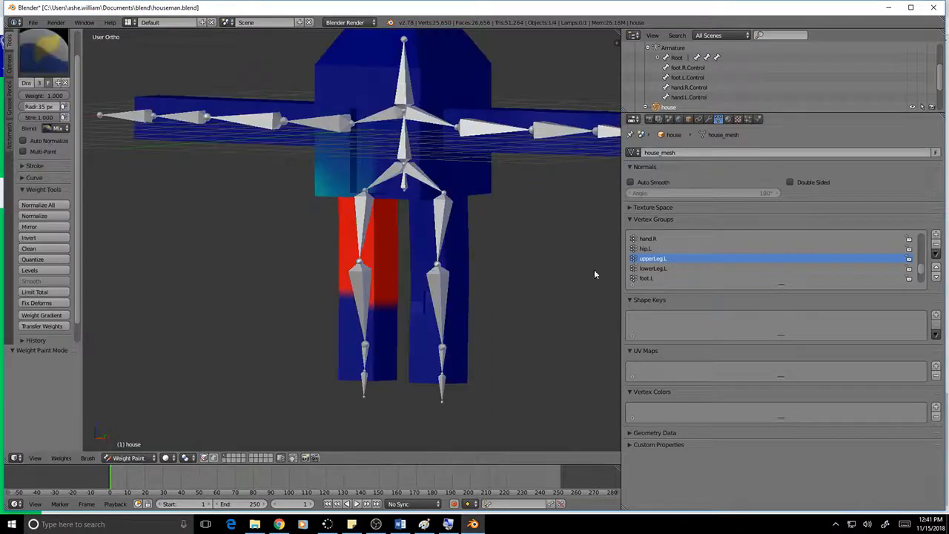
Examine the weights of the lowerLeg.L, upperLeg.L, hand.R and hip.L vertex groups on the house mesh.
left_click(708, 120)
left_click(718, 120)
left_click(660, 268)
left_click(657, 258)
left_click(652, 239)
left_click(648, 248)
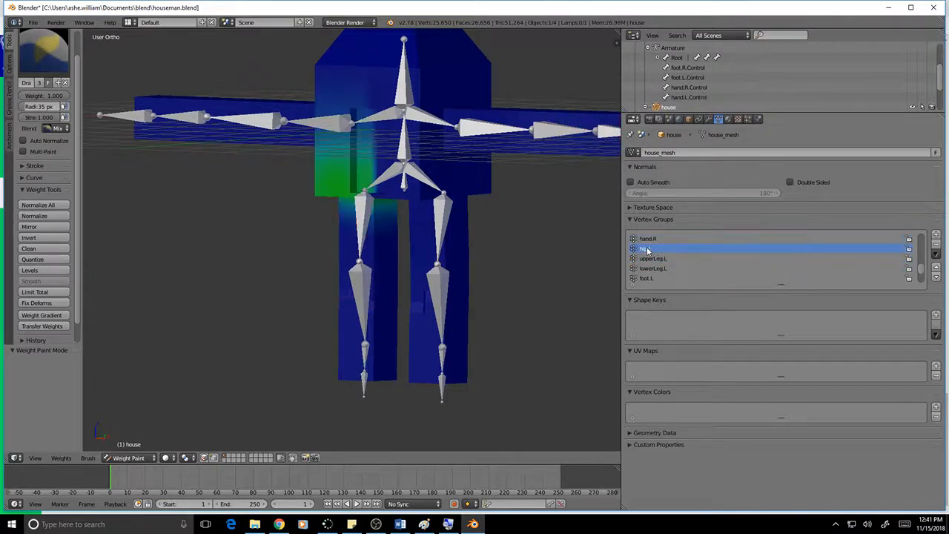
Examine the weights of the arm vertex groups on both sides, from shoulder.R and upperArm.L through to hand.R.
scroll(650, 254, "up", 2)
left_click(653, 258)
left_click(652, 249)
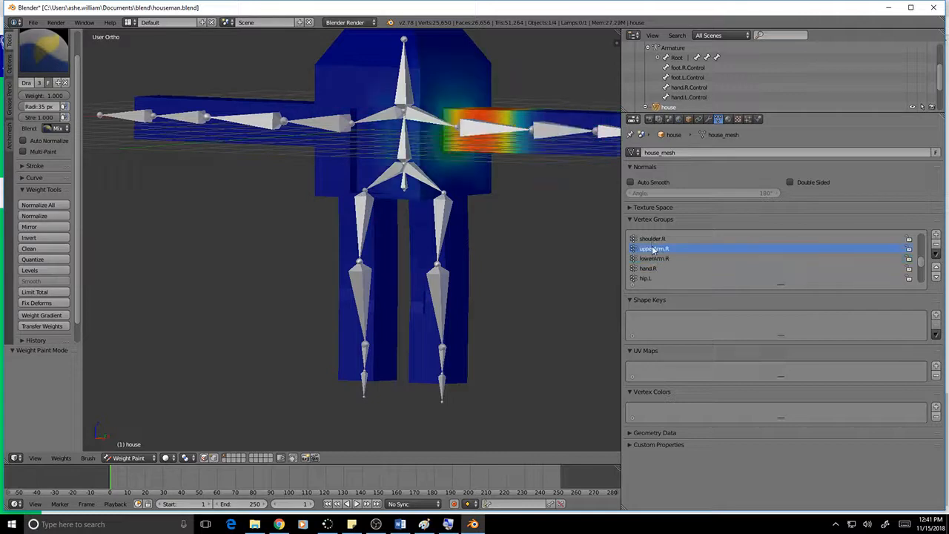
left_click(652, 239)
scroll(660, 256, "up", 2)
scroll(663, 263, "down", 1)
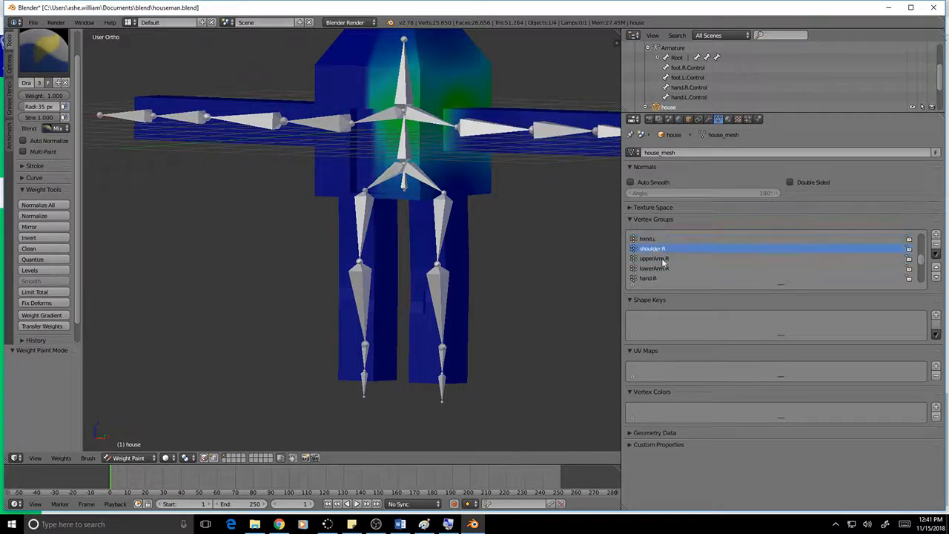
scroll(659, 245, "up", 2)
left_click(658, 249)
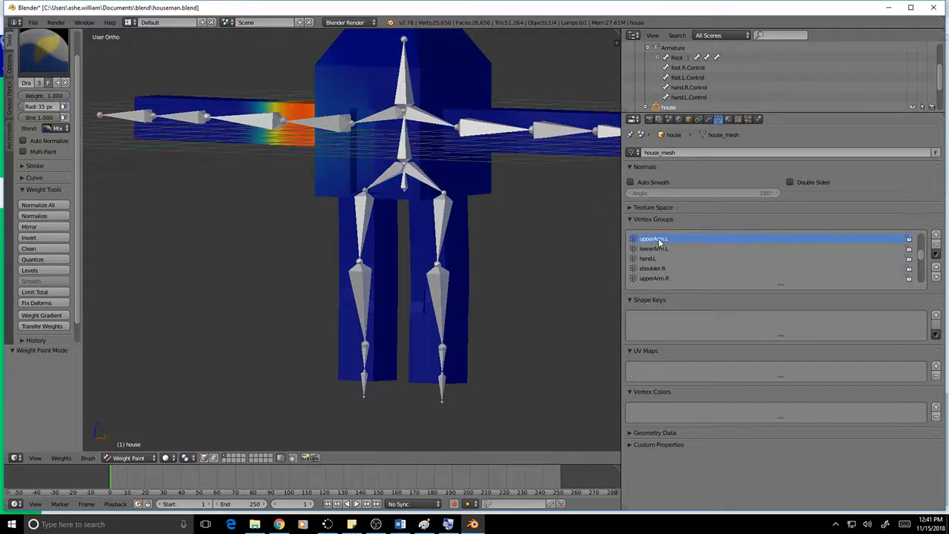
scroll(667, 271, "down", 2)
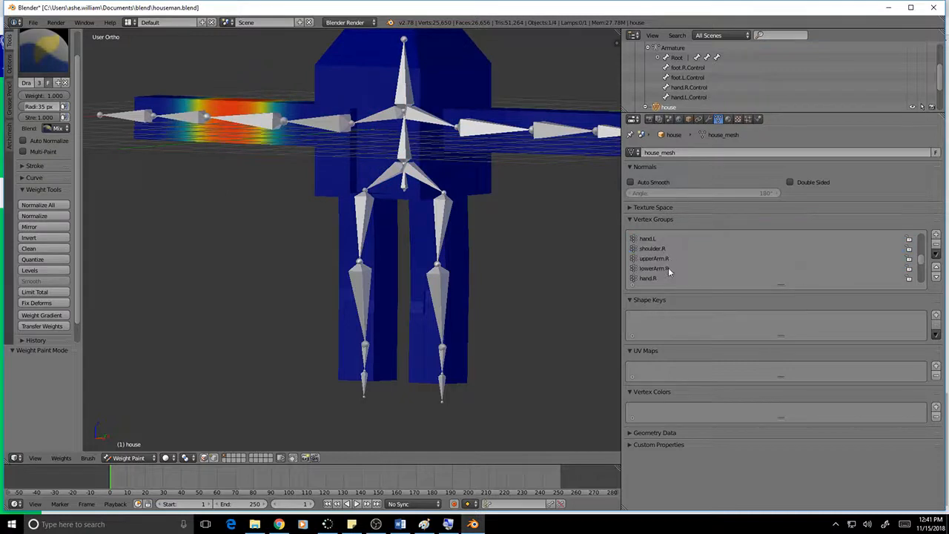
left_click(653, 278)
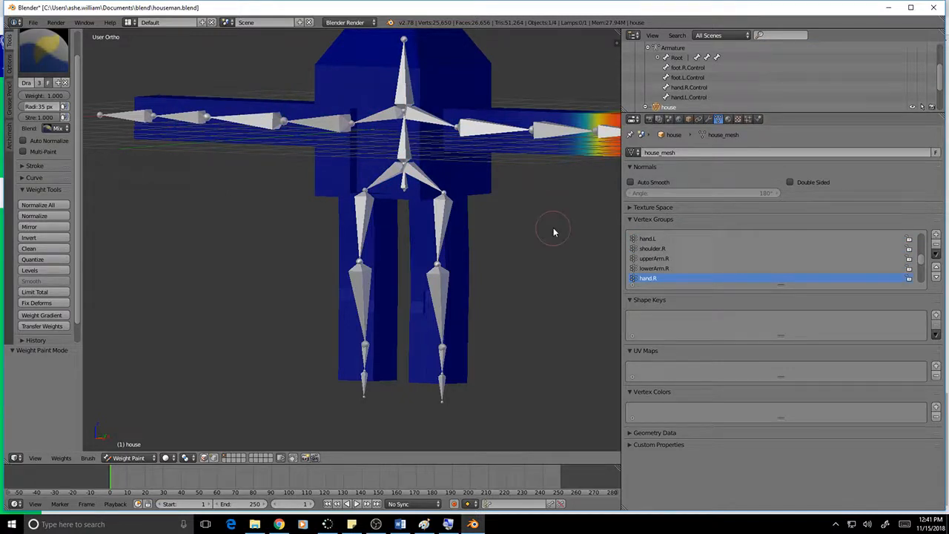
Make upperLeg.L the active vertex group and inspect its weights where the left leg meets the torso.
middle_click_drag(553, 233, 523, 242)
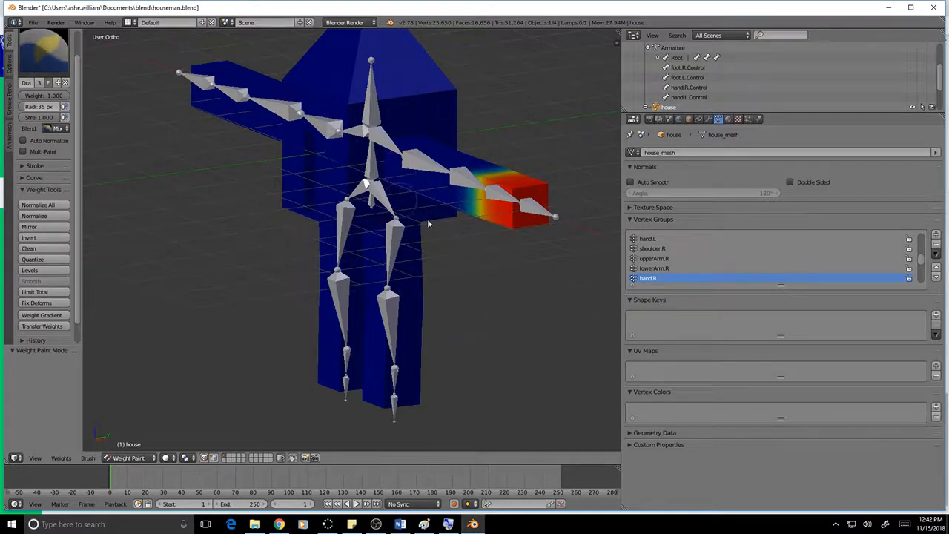
scroll(664, 267, "down", 2)
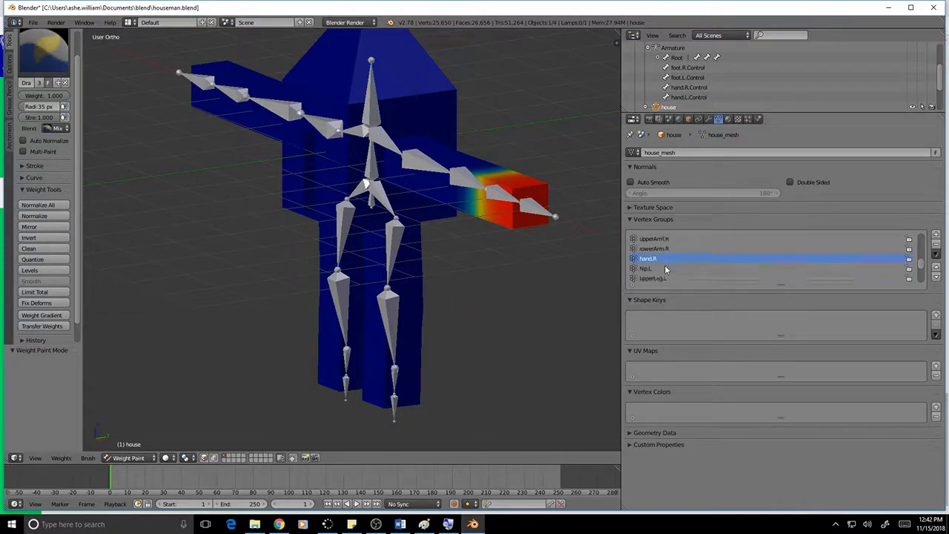
scroll(664, 264, "down", 2)
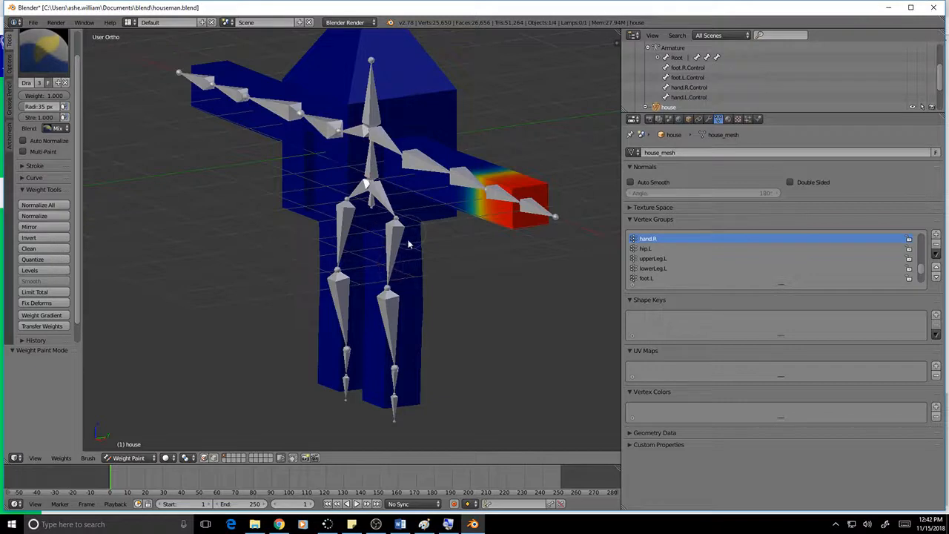
scroll(657, 256, "down", 1)
left_click(656, 249)
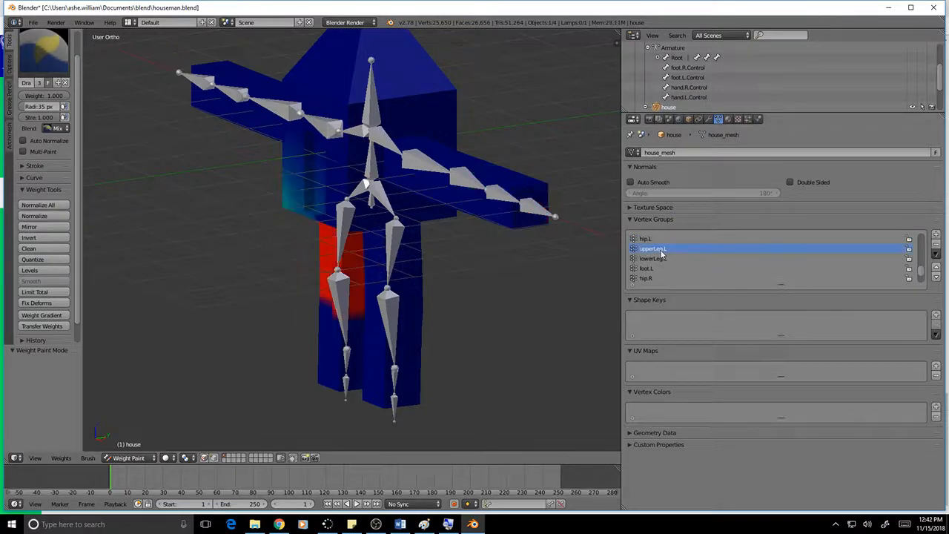
middle_click_drag(476, 270, 407, 185)
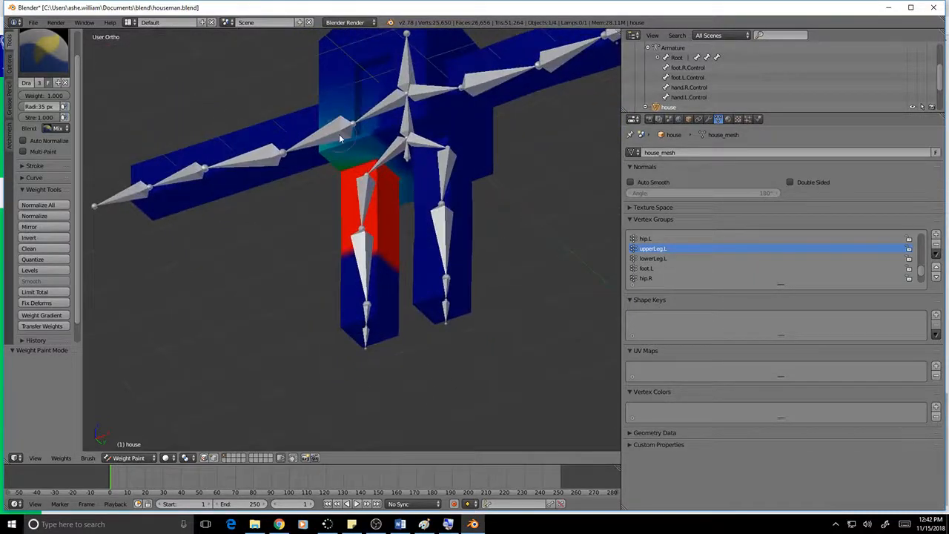
middle_click_drag(339, 137, 398, 233)
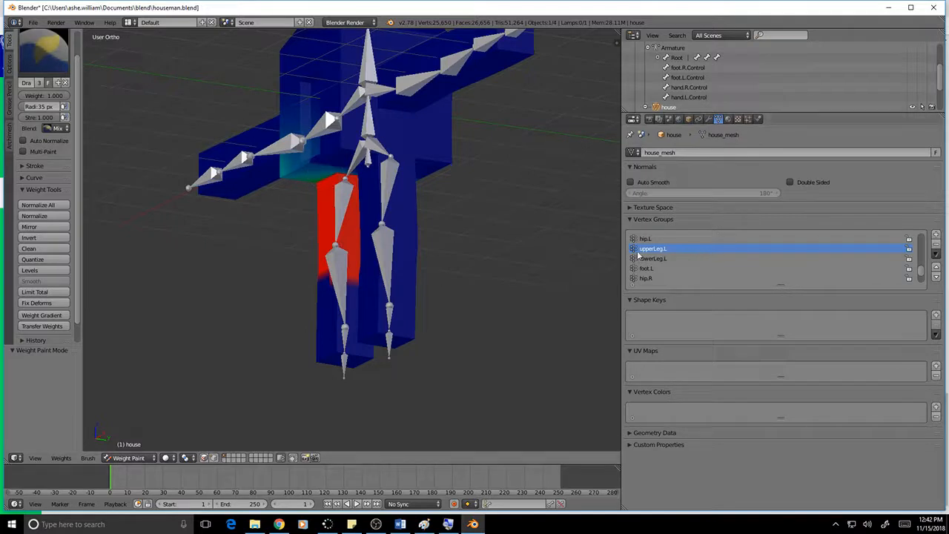
Paint upperLeg.L weight onto the torso's lower corner above the left leg with a brush weight of 1.000.
middle_click_drag(529, 256, 475, 239)
left_click_drag(296, 158, 290, 170)
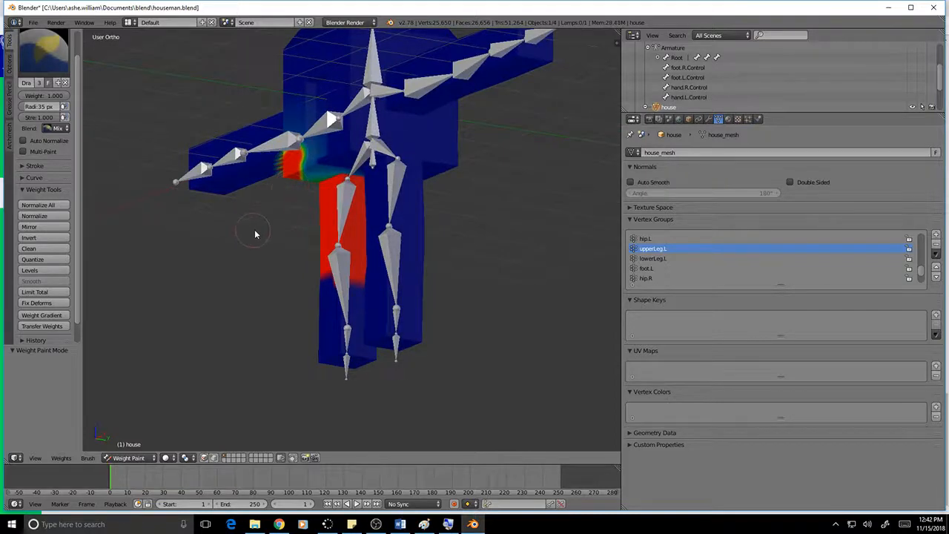
middle_click_drag(256, 233, 271, 213)
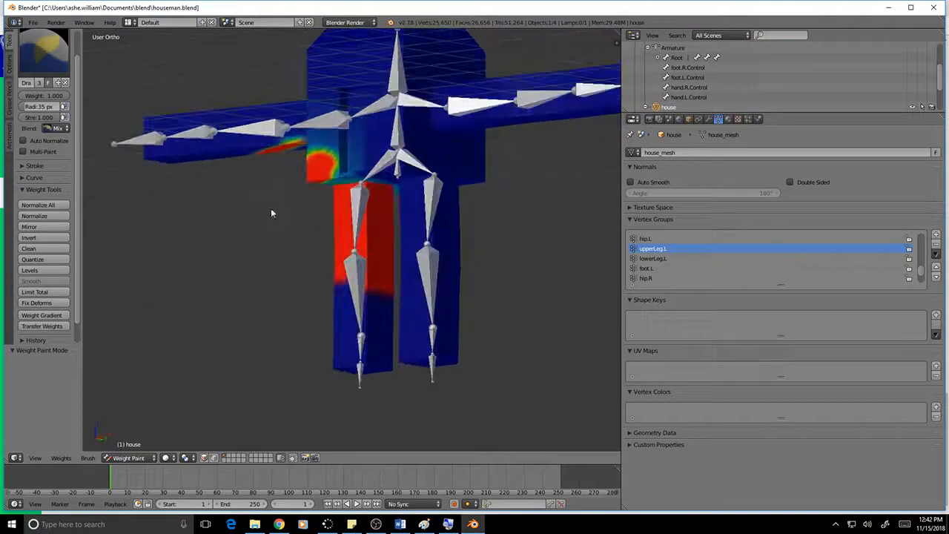
right_click(324, 155, "shift")
left_click(324, 156)
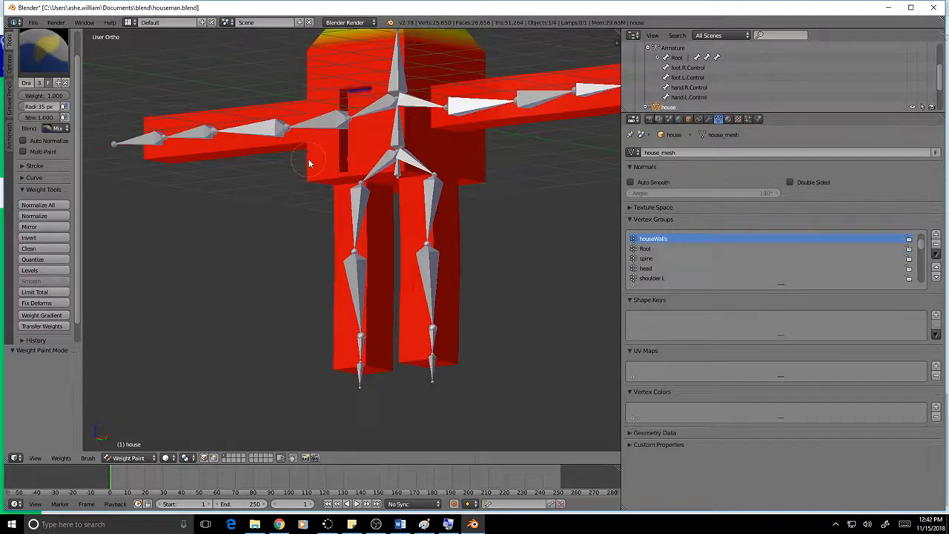
key("ctrl+z")
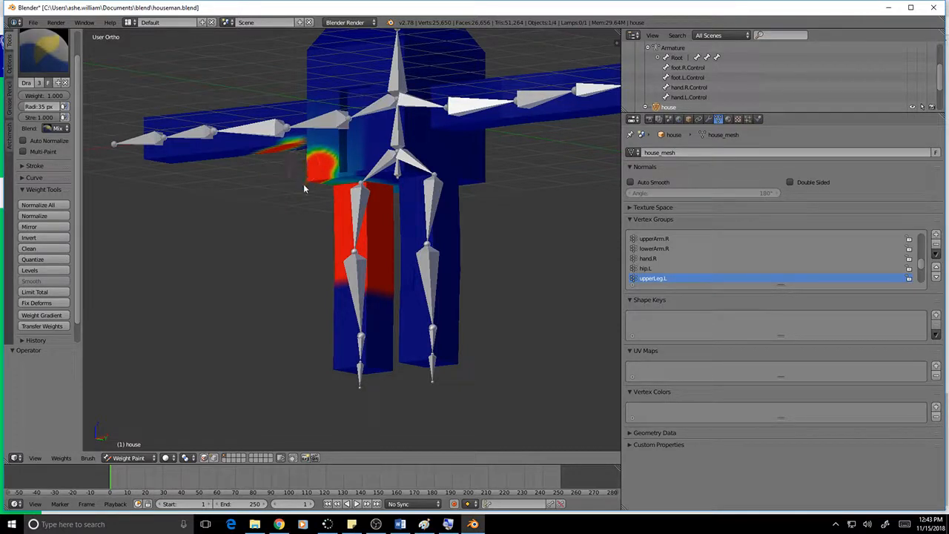
left_click_drag(313, 156, 311, 166, "alt")
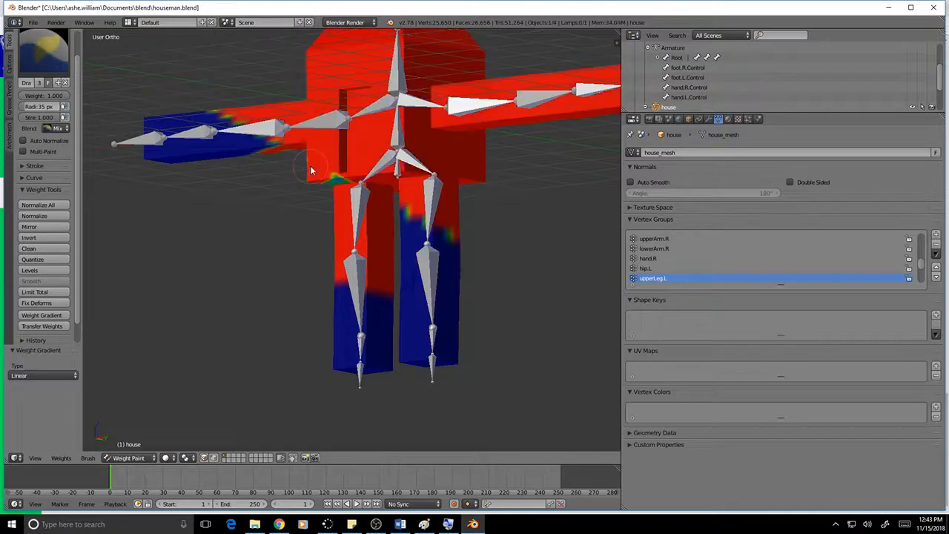
key("ctrl+z")
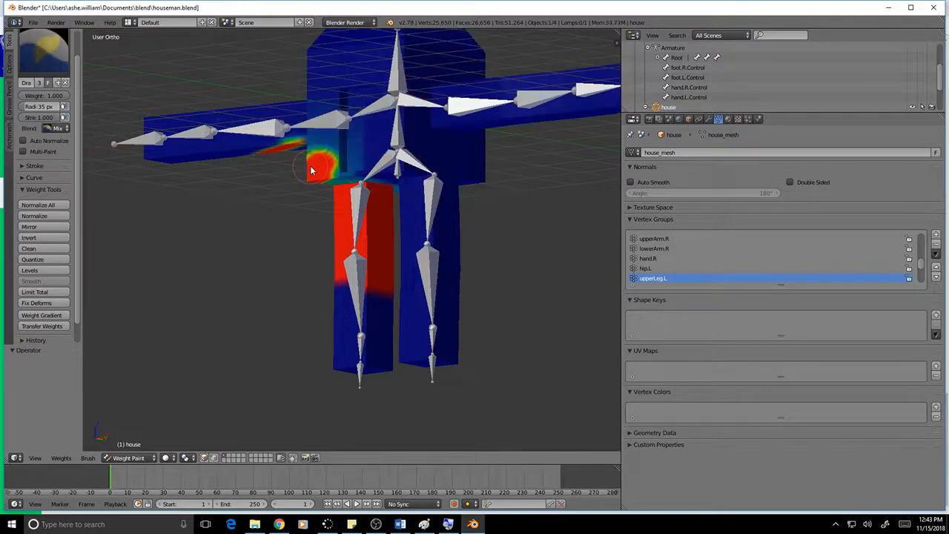
left_click(310, 174, "ctrl")
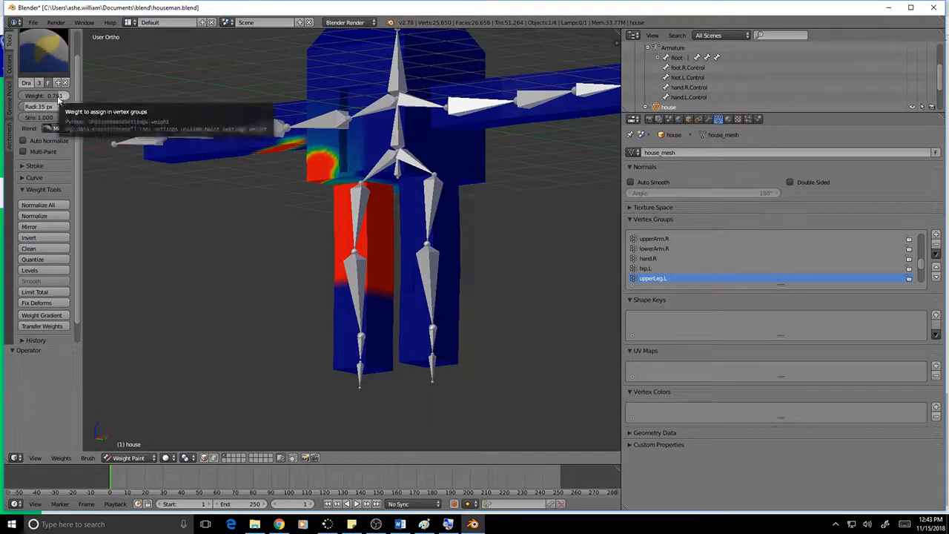
left_click_drag(50, 118, 9, 118)
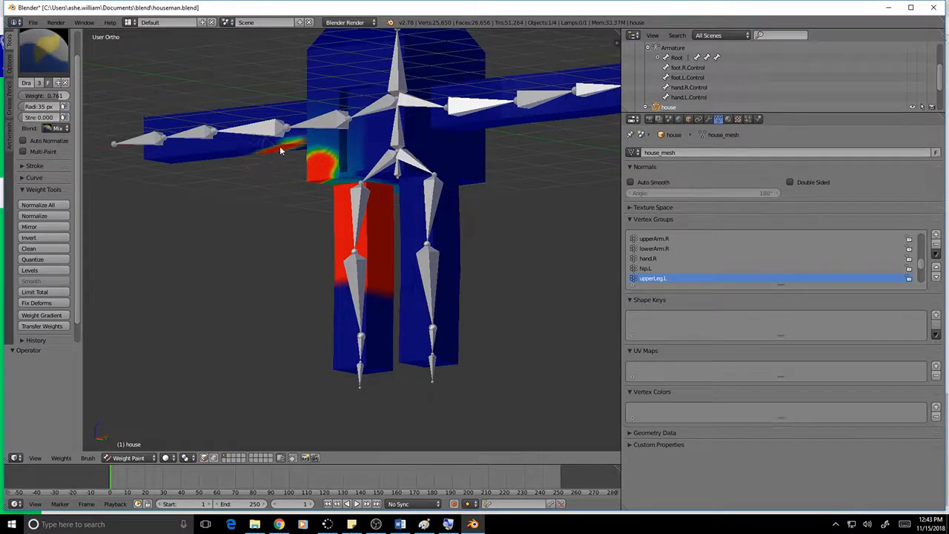
right_click(280, 149, "ctrl")
left_click(279, 151)
key("ctrl+z")
Set the brush weight to 0.000 and strength to 1.000, then erase the upperLeg.L weight from the left arm and torso front.
left_click_drag(28, 118, 23, 96)
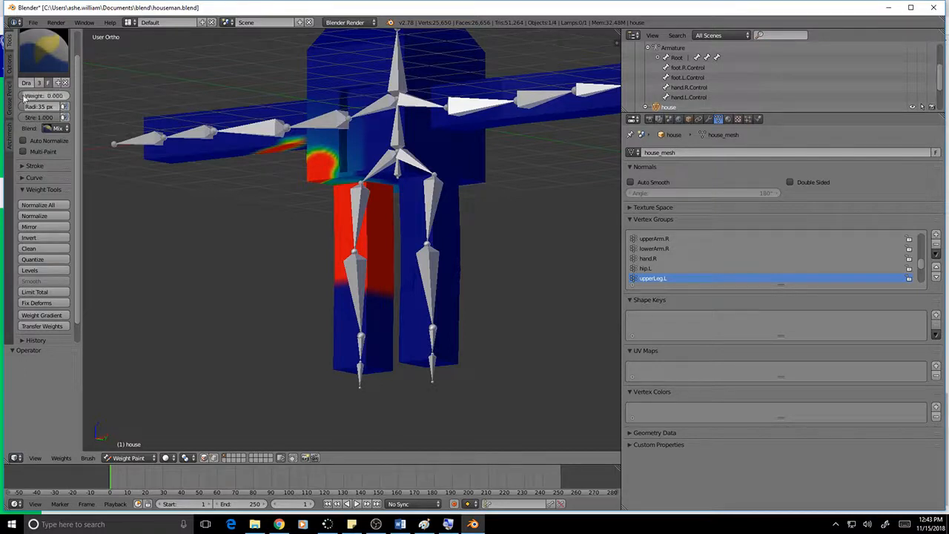
left_click_drag(278, 134, 263, 162)
mouse_move(274, 130)
left_mouse_down()
mouse_move(275, 161)
mouse_move(312, 160)
mouse_move(322, 169)
left_mouse_up()
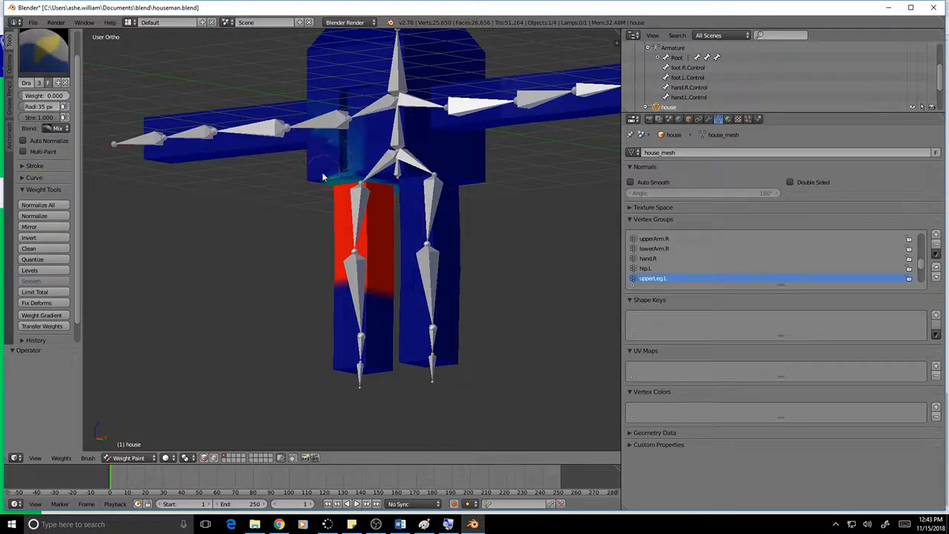
mouse_move(317, 127)
left_mouse_down()
mouse_move(337, 117)
mouse_move(366, 152)
left_mouse_up()
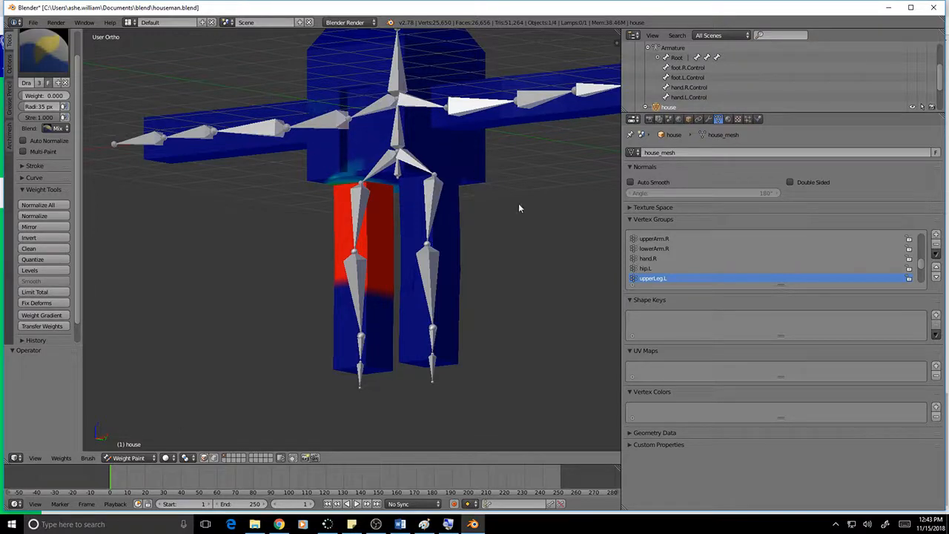
Erase the upperLeg.L weight from the torso's underside around the top of the left leg using the zero-weight brush.
mouse_move(511, 211)
middle_mouse_down()
mouse_move(504, 229)
mouse_move(530, 212)
mouse_move(512, 208)
middle_mouse_up()
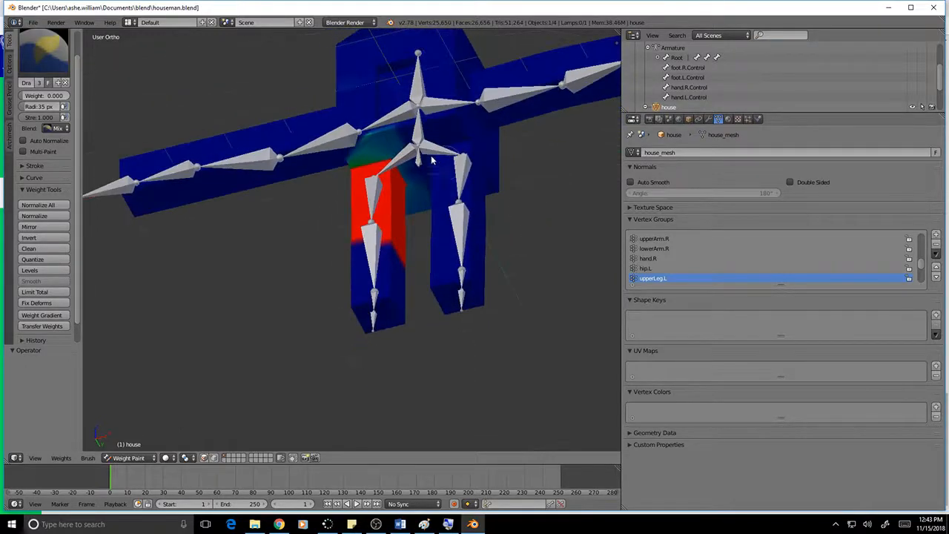
scroll(455, 142, "up", 5)
middle_click_drag(454, 142, 370, 185)
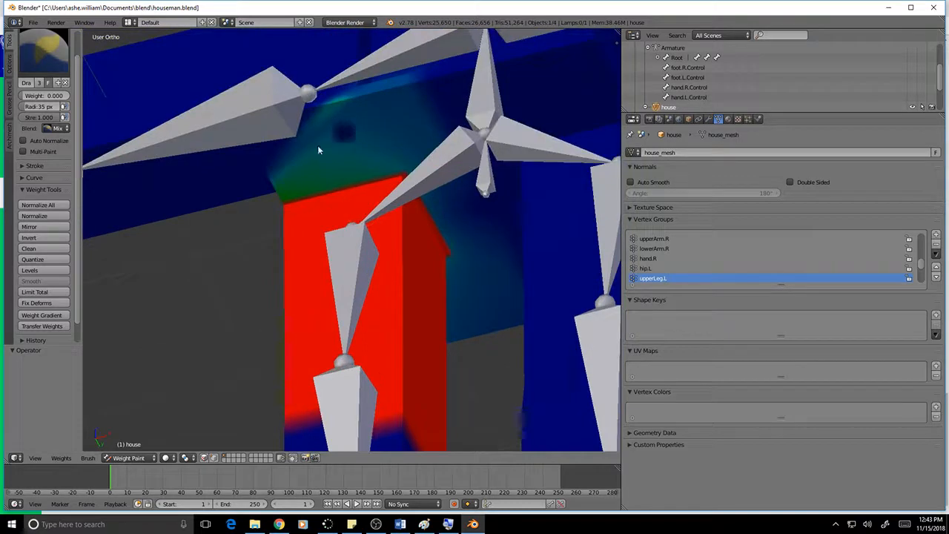
mouse_move(337, 109)
left_mouse_down()
mouse_move(434, 89)
mouse_move(286, 148)
mouse_move(259, 180)
mouse_move(276, 187)
left_mouse_up()
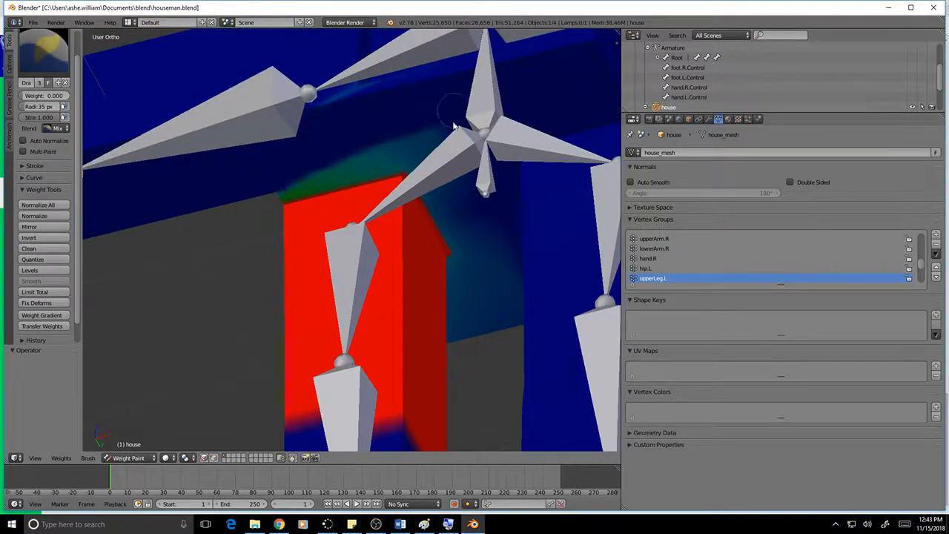
mouse_move(448, 108)
left_mouse_down()
mouse_move(419, 149)
mouse_move(275, 186)
mouse_move(396, 124)
left_mouse_up()
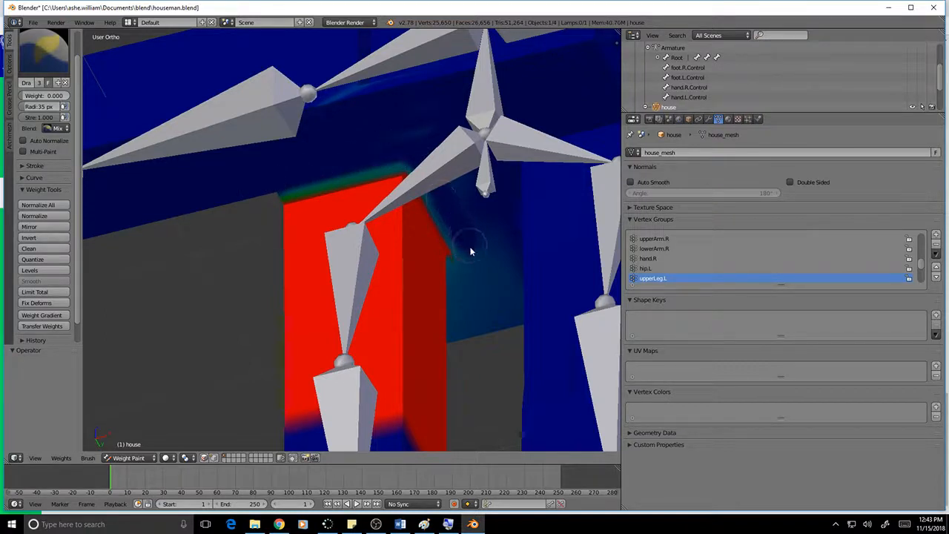
mouse_move(470, 252)
left_mouse_down()
mouse_move(483, 282)
mouse_move(487, 221)
mouse_move(530, 373)
mouse_move(469, 313)
left_mouse_up()
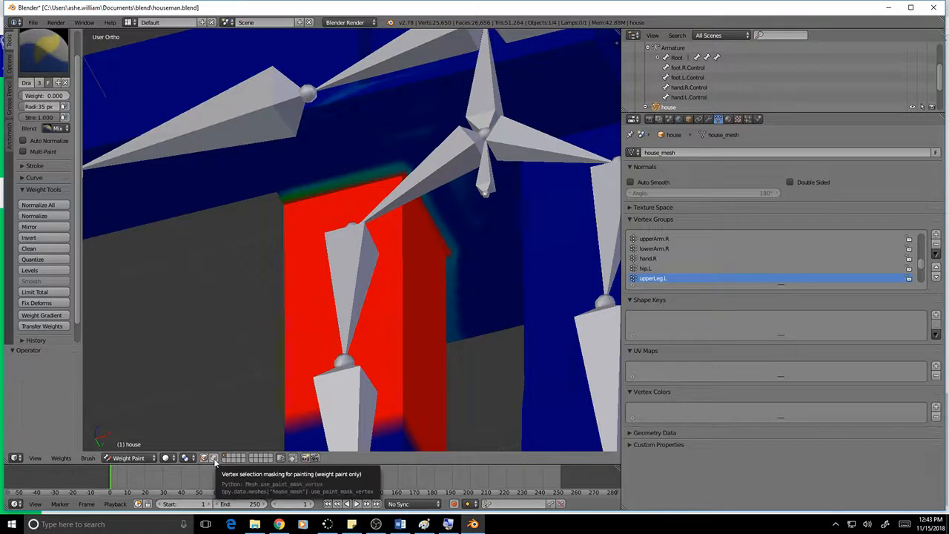
Turn on selection masking for weight painting and clear the mesh selection.
left_click(212, 460)
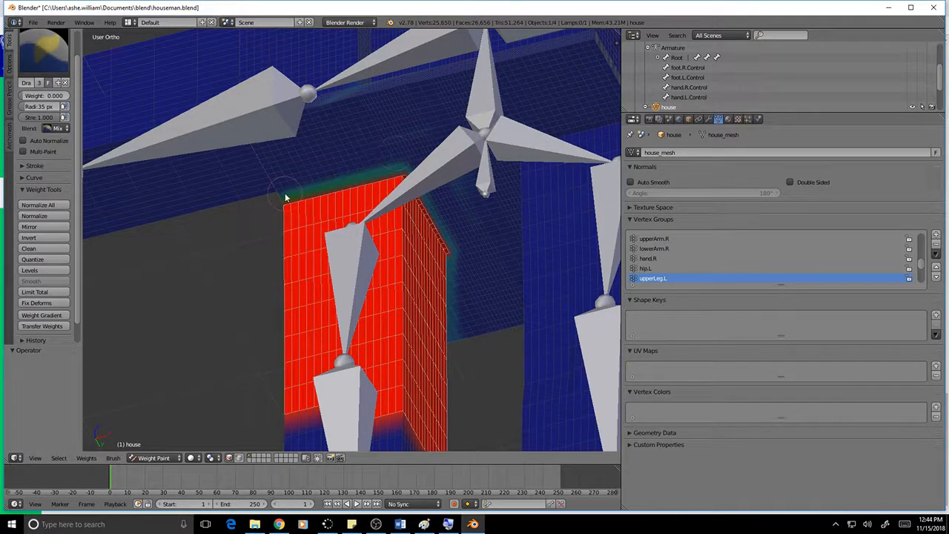
key("a")
key("a")
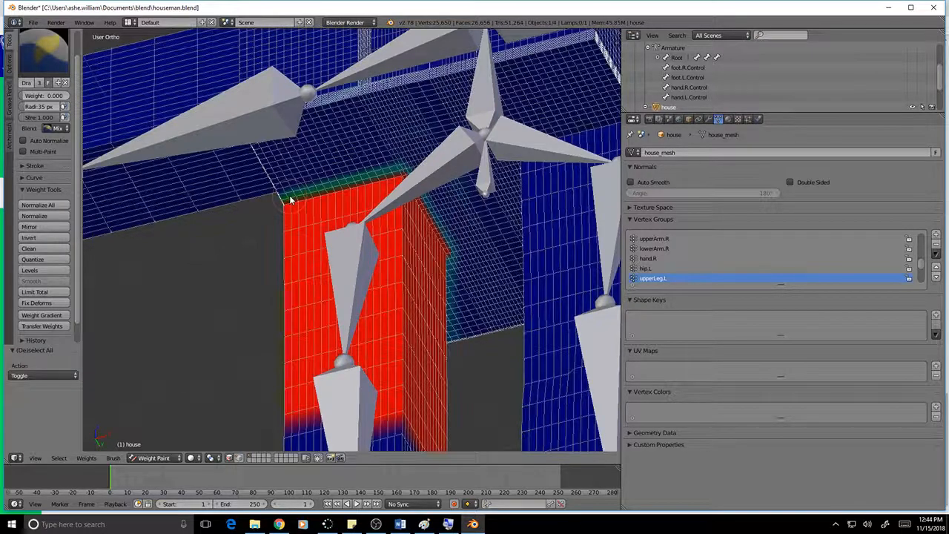
key("a")
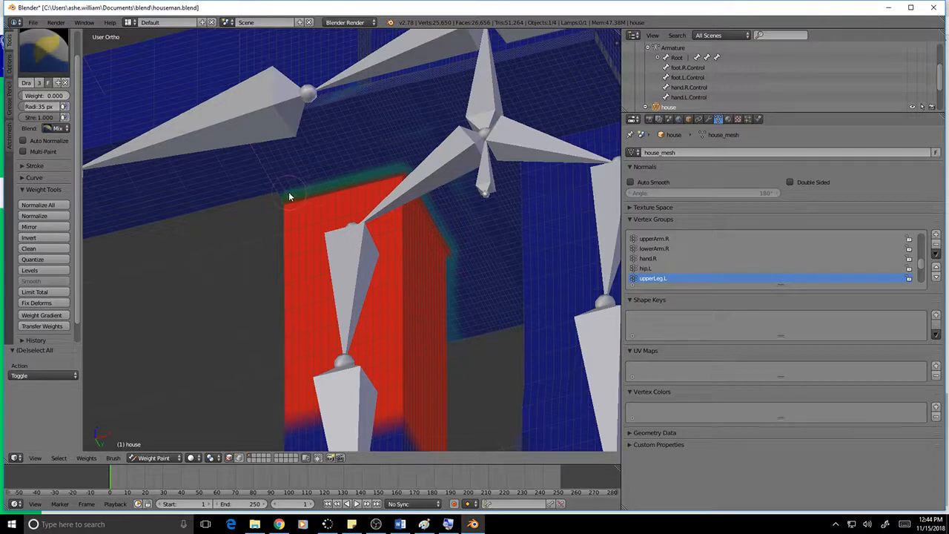
right_click(296, 194)
right_click(290, 196)
right_click(281, 191)
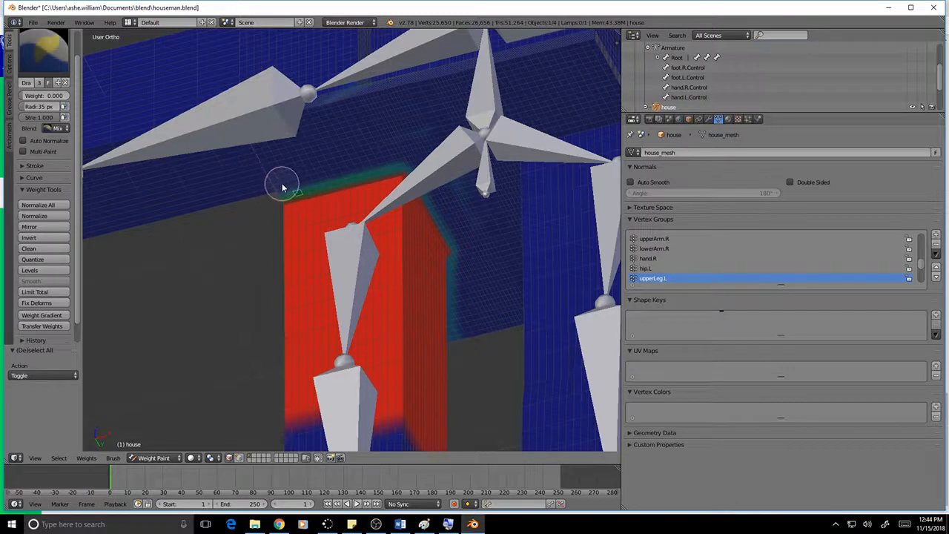
left_click_drag(282, 187, 301, 184)
left_click_drag(312, 183, 319, 184)
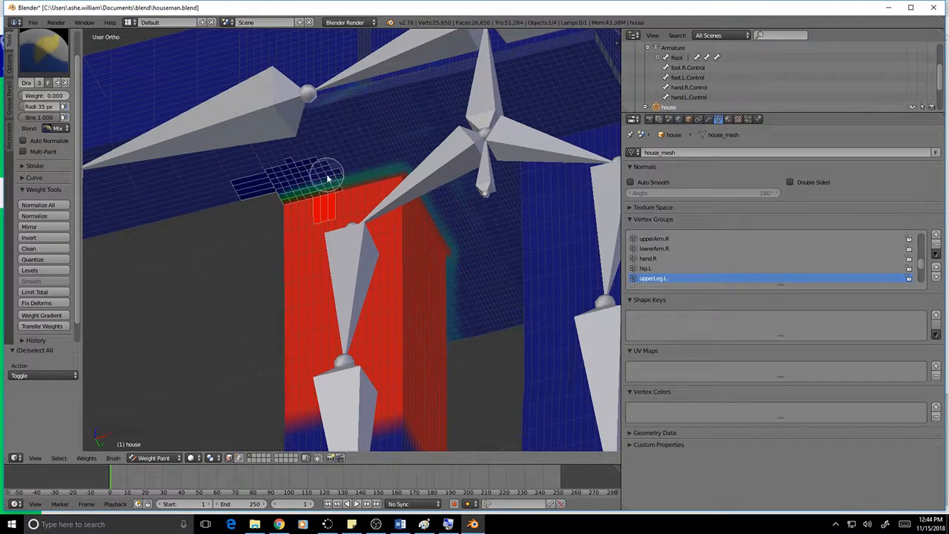
key("a")
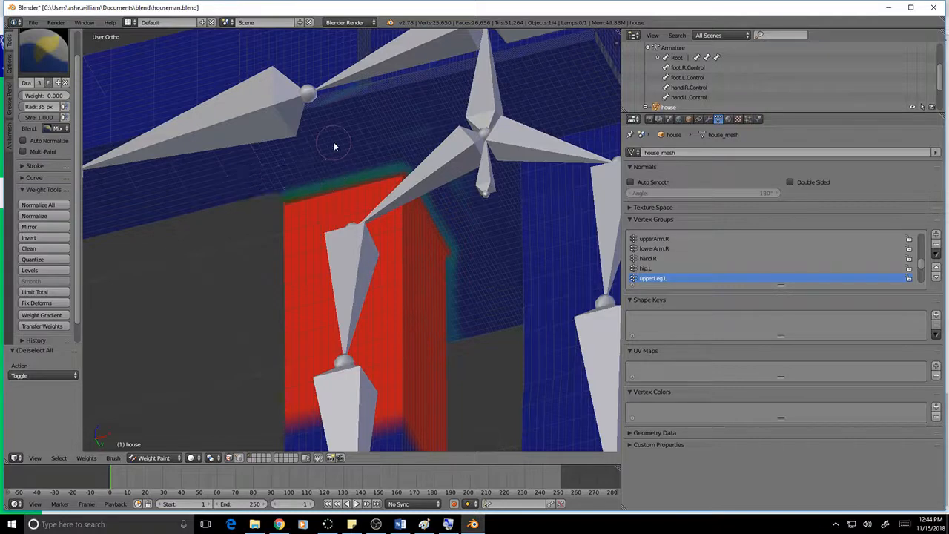
Select the torso faces bordering the top of the left leg as the paint mask.
right_click(284, 189)
mouse_move(284, 189)
left_mouse_down()
mouse_move(401, 159)
mouse_move(482, 118)
left_mouse_up()
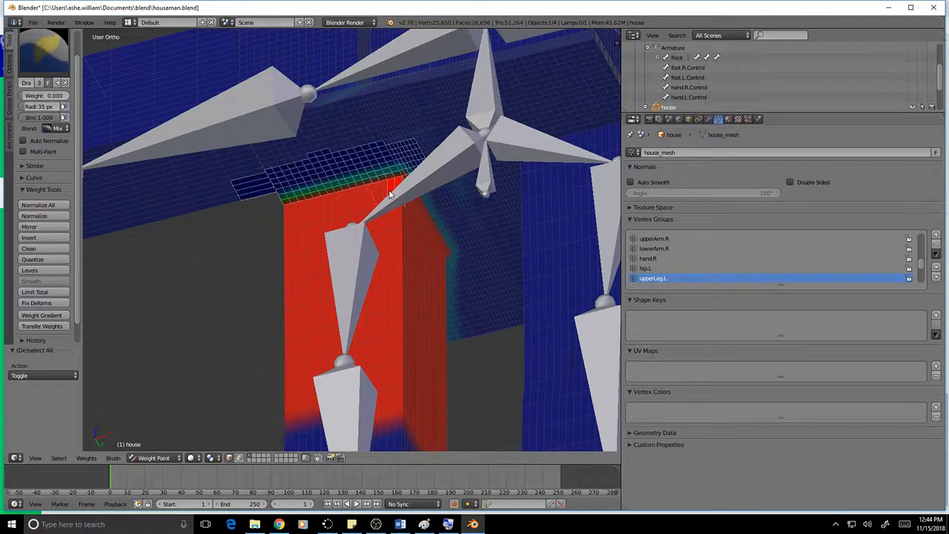
middle_click_drag(397, 190, 368, 172)
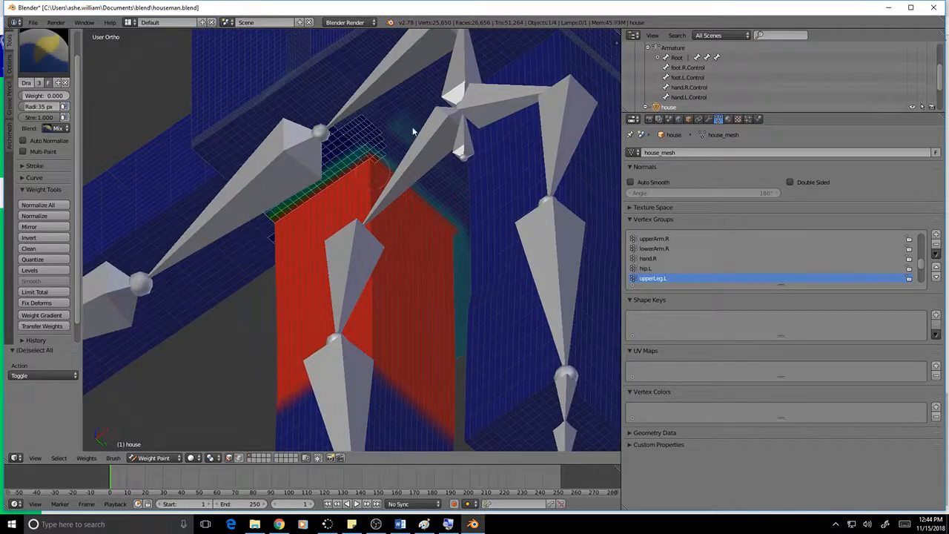
scroll(384, 170, "up", 6)
middle_click_drag(401, 175, 366, 287, "shift")
scroll(370, 174, "down", 3)
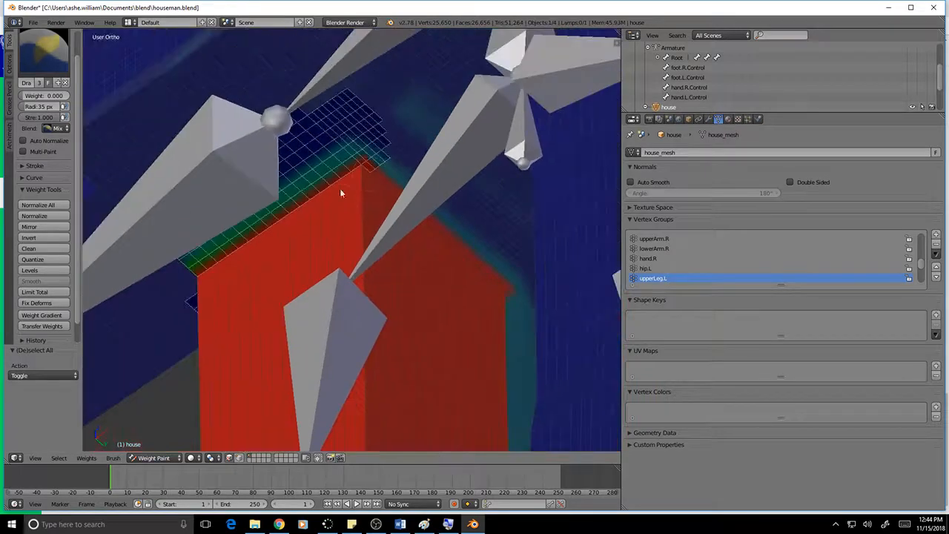
middle_click_drag(180, 279, 285, 280)
Try erasing upperLeg.L weight on the selected torso faces, undo the stroke, and turn off selection masking.
mouse_move(366, 153)
left_mouse_down()
mouse_move(212, 221)
mouse_move(314, 200)
mouse_move(264, 196)
left_mouse_up()
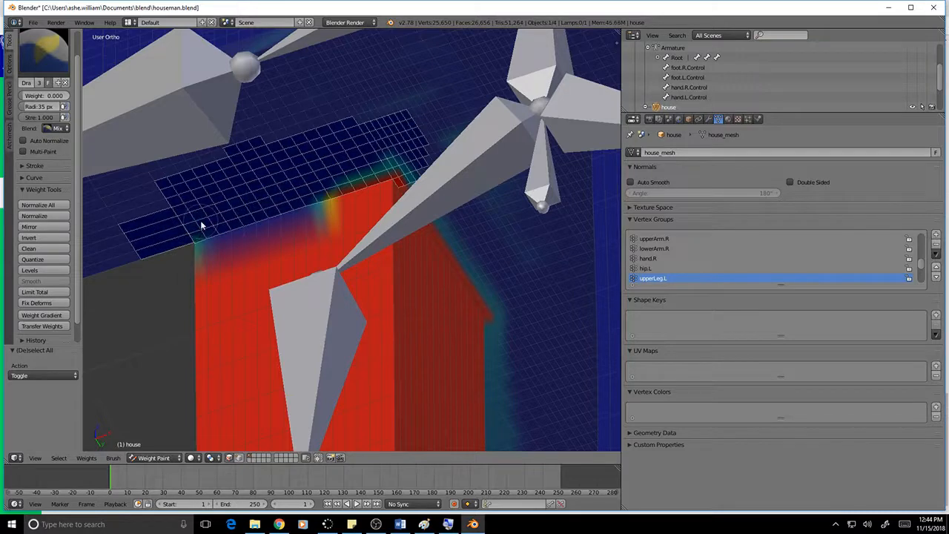
key("ctrl+z")
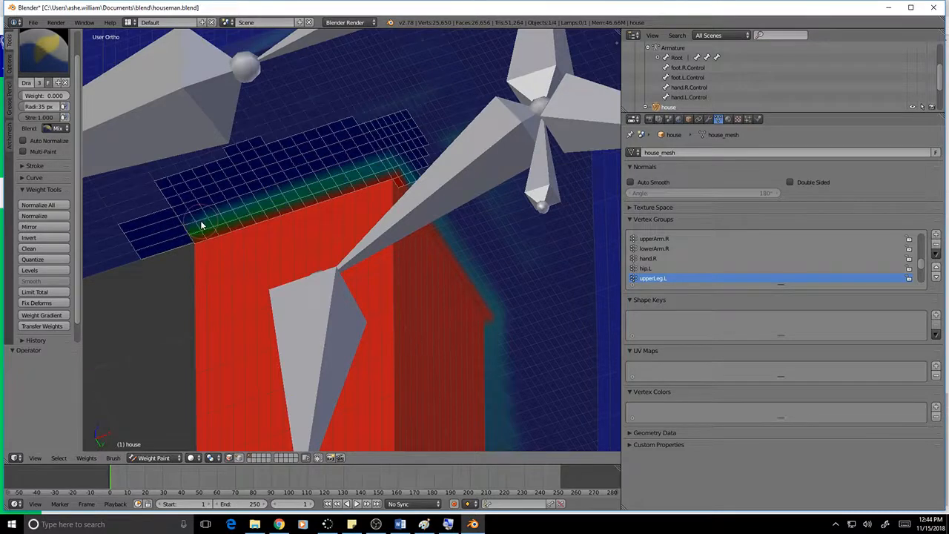
left_click(229, 458)
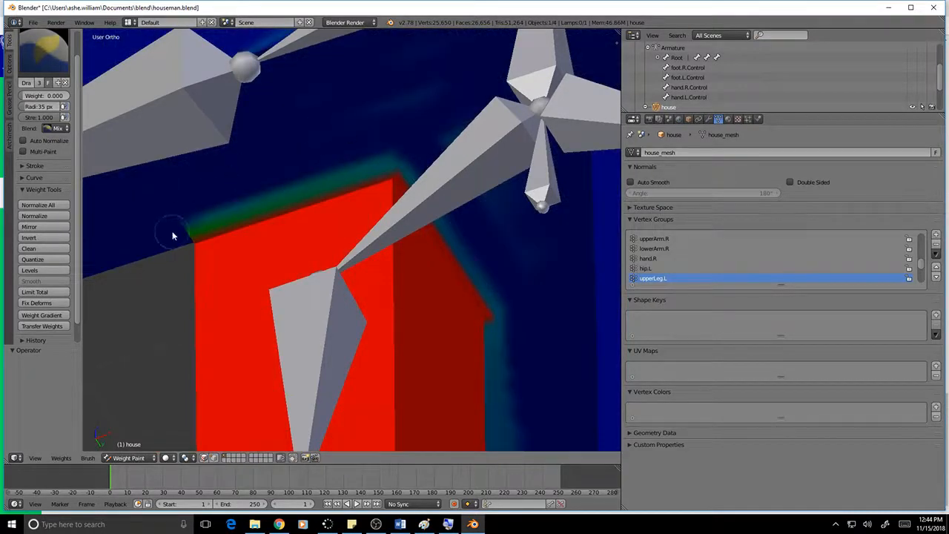
Erase the upperLeg.L weight from the torso's underside around the left leg with the zero-weight brush, without masking.
left_click_drag(193, 223, 193, 233)
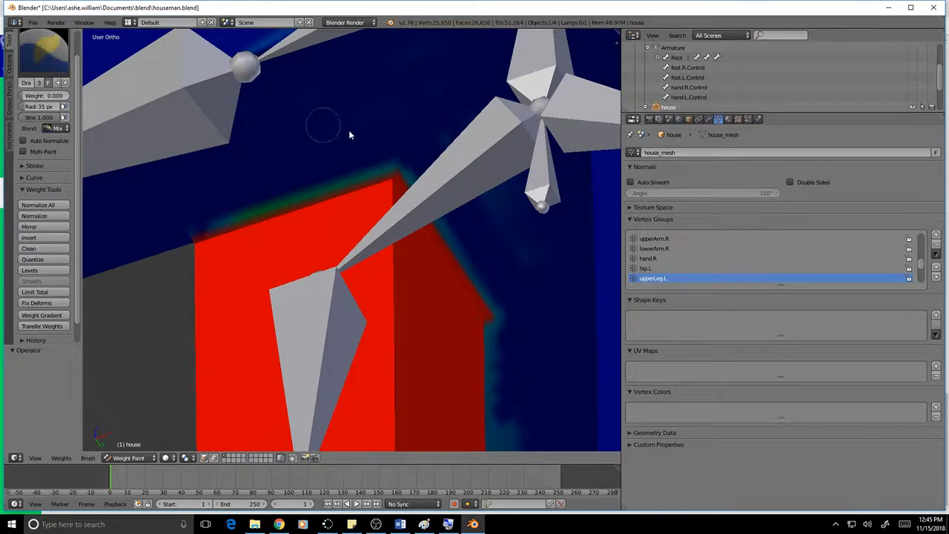
scroll(563, 228, "down", 4)
middle_click_drag(478, 319, 406, 275)
scroll(467, 249, "down", 4)
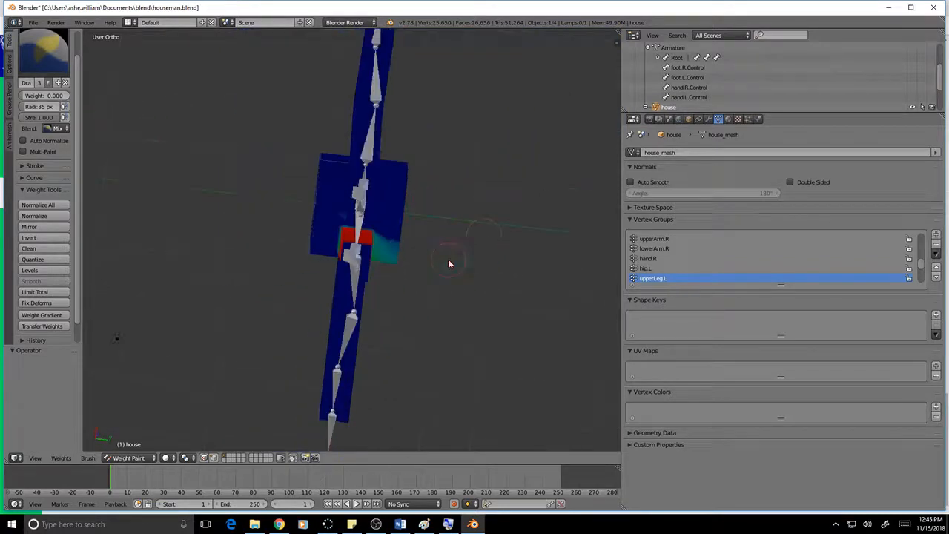
scroll(449, 261, "up", 5)
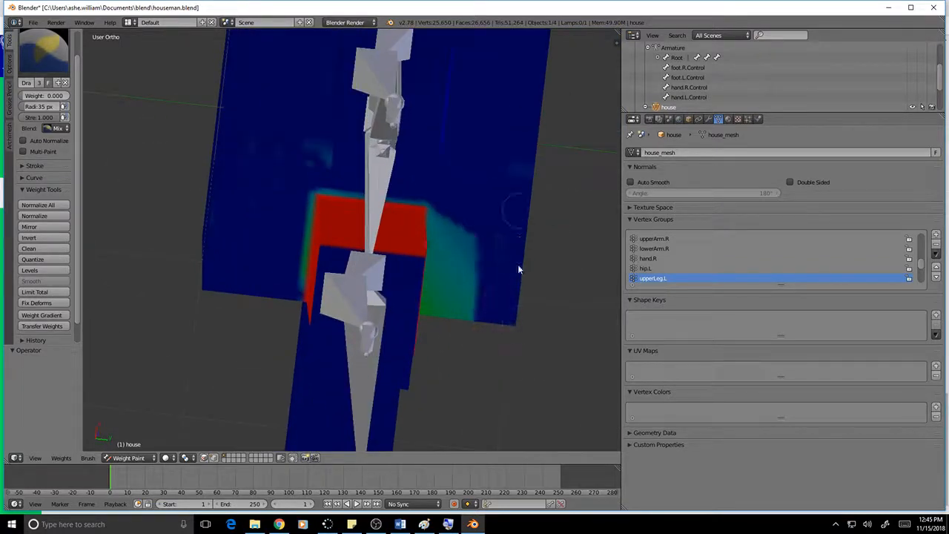
mouse_move(477, 286)
left_mouse_down()
mouse_move(460, 222)
mouse_move(451, 314)
mouse_move(482, 229)
mouse_move(461, 214)
left_mouse_up()
left_click_drag(447, 259, 445, 325)
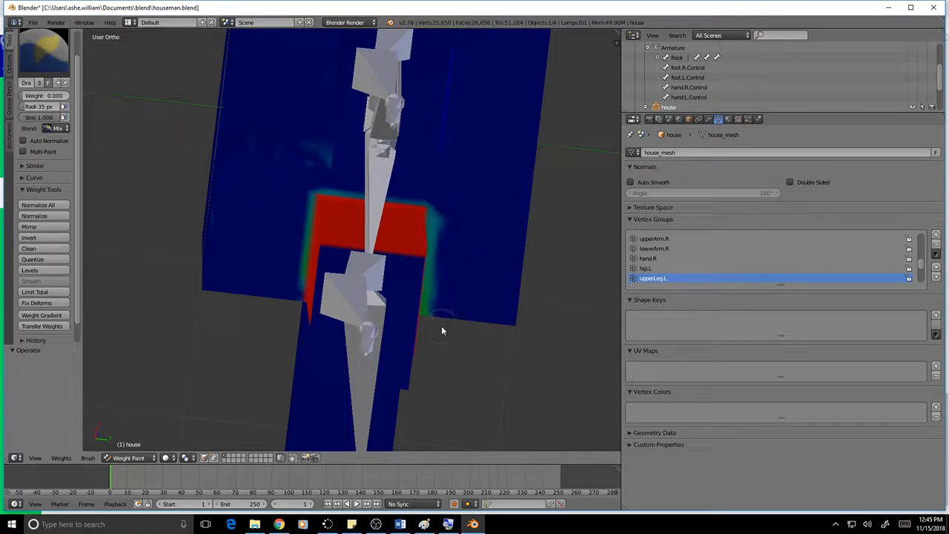
Erase the remaining upperLeg.L weight along the torso edge directly above the left leg, checking from several angles.
mouse_move(526, 282)
middle_mouse_down()
mouse_move(545, 363)
mouse_move(619, 358)
mouse_move(103, 288)
mouse_move(137, 291)
mouse_move(163, 371)
middle_mouse_up()
mouse_move(258, 168)
left_mouse_down()
mouse_move(218, 218)
mouse_move(280, 198)
mouse_move(247, 174)
mouse_move(218, 206)
mouse_move(232, 225)
mouse_move(337, 183)
left_mouse_up()
mouse_move(339, 176)
middle_mouse_down()
mouse_move(277, 169)
mouse_move(346, 174)
mouse_move(229, 250)
middle_mouse_up()
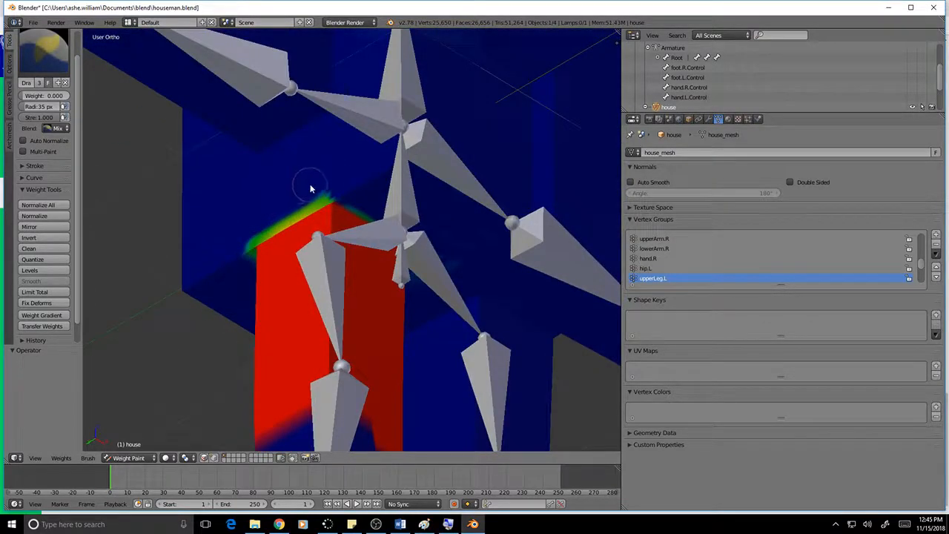
mouse_move(326, 186)
middle_mouse_down()
mouse_move(314, 222)
mouse_move(303, 220)
mouse_move(316, 193)
middle_mouse_up()
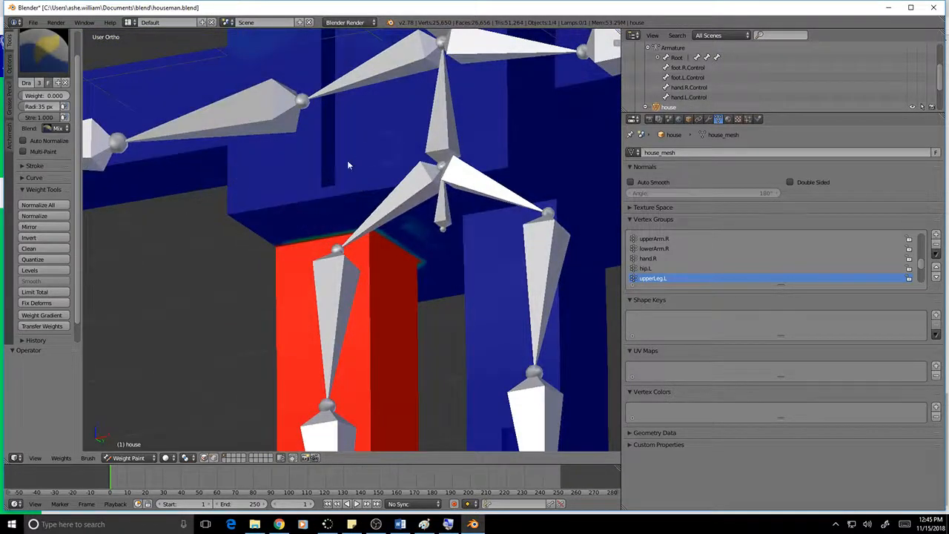
middle_click_drag(413, 173, 435, 235)
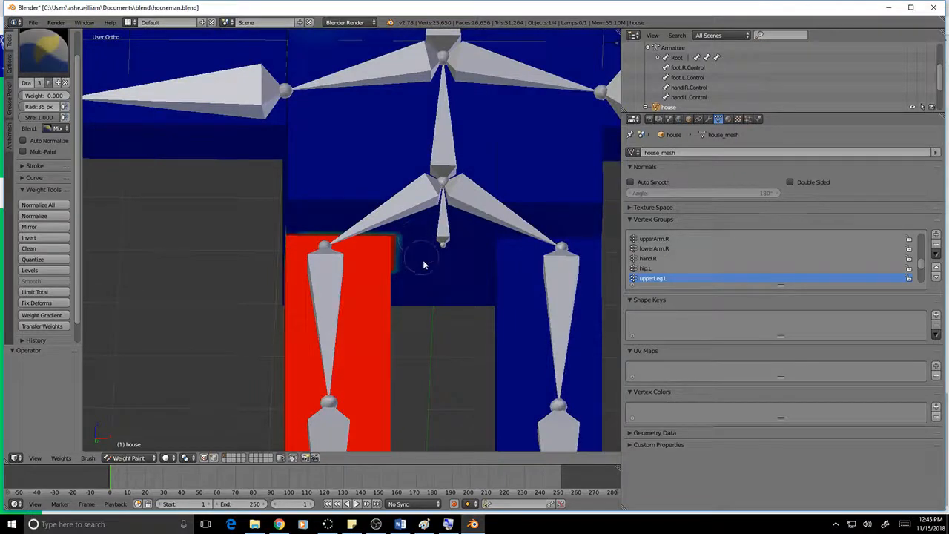
middle_click_drag(254, 162, 100, 135)
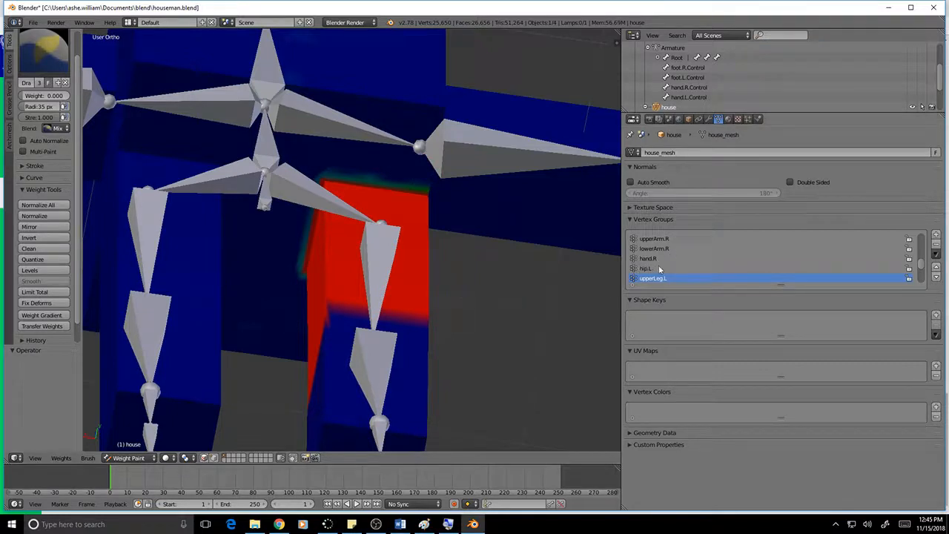
Make upperLeg.R the active vertex group and erase its weight from the back of the torso above the right leg.
scroll(662, 282, "down", 2)
left_click(654, 268)
scroll(226, 145, "down", 4)
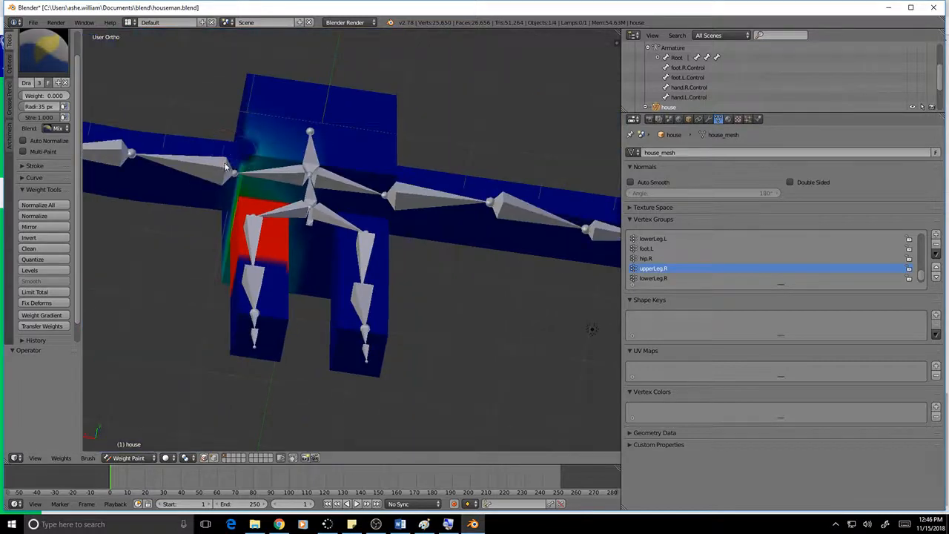
mouse_move(226, 167)
left_mouse_down()
mouse_move(259, 135)
mouse_move(256, 159)
mouse_move(234, 186)
mouse_move(284, 187)
left_mouse_up()
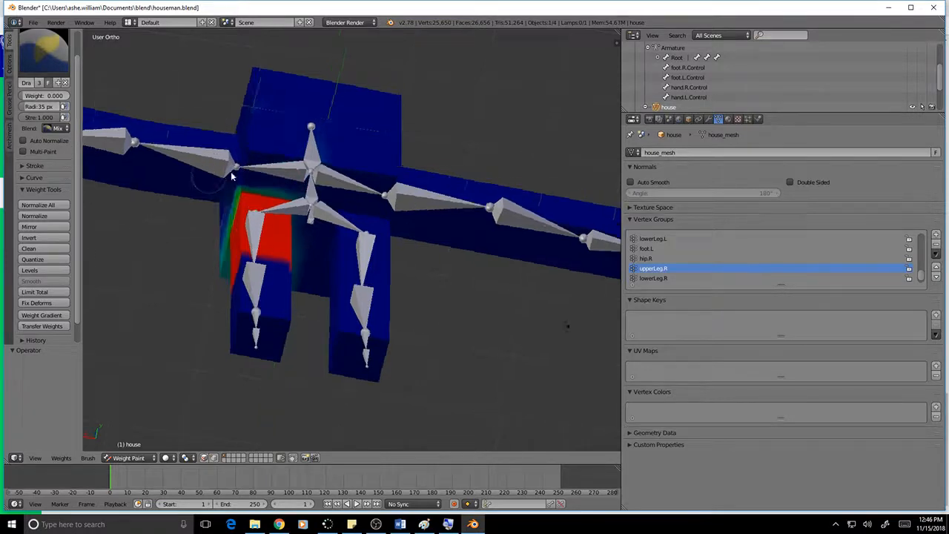
Erase the upperLeg.R weight from the torso's side and lower edge above the right leg using the zero-weight brush.
middle_click_drag(230, 171, 289, 181)
mouse_move(268, 180)
left_mouse_down()
mouse_move(288, 220)
mouse_move(289, 152)
mouse_move(300, 129)
mouse_move(326, 115)
mouse_move(248, 138)
mouse_move(270, 121)
left_mouse_up()
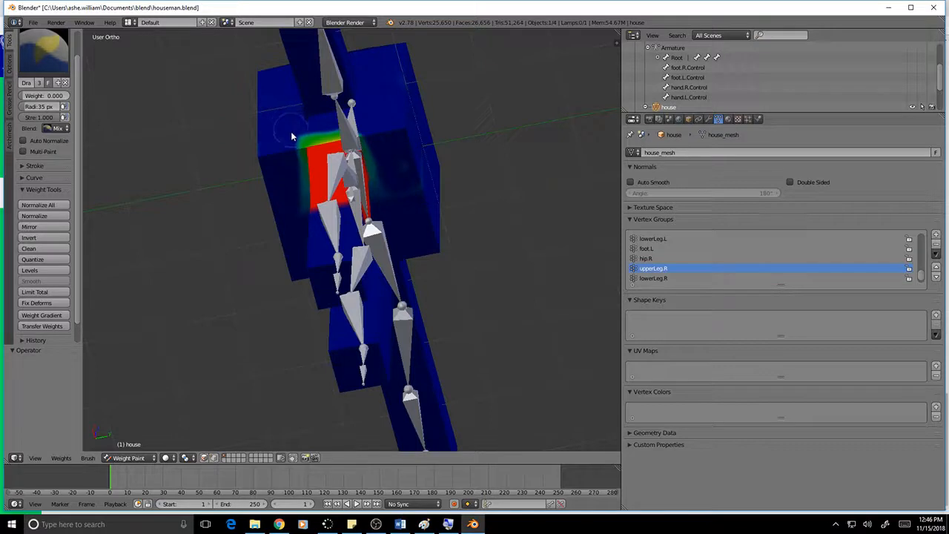
left_click_drag(290, 179, 292, 229)
middle_click_drag(436, 139, 415, 170)
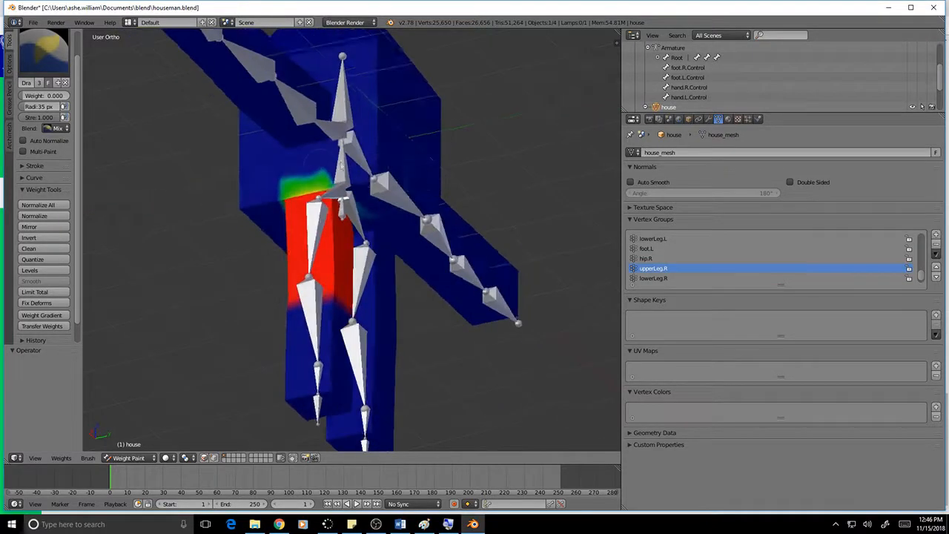
mouse_move(279, 185)
left_mouse_down()
mouse_move(339, 169)
mouse_move(271, 197)
left_mouse_up()
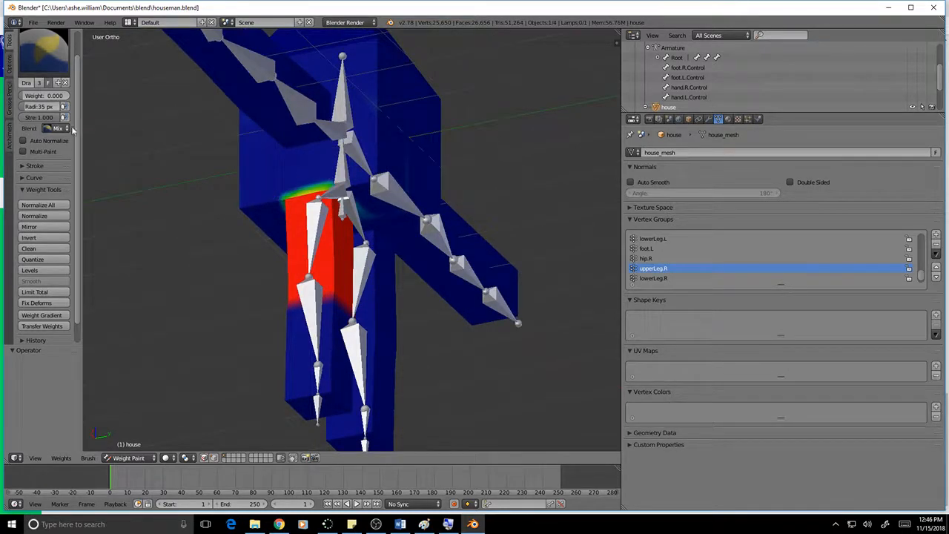
scroll(341, 184, "up", 4)
mouse_move(131, 102)
left_mouse_down()
mouse_move(184, 127)
mouse_move(203, 110)
mouse_move(304, 95)
left_mouse_up()
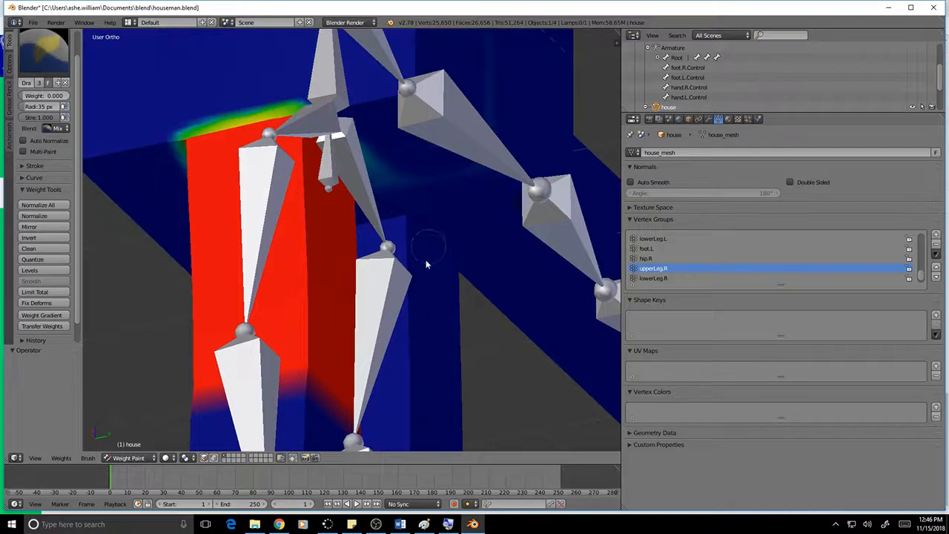
Erase the stray upperLeg.R weight from the torso's underside on both sides of the right leg.
middle_click_drag(428, 211, 458, 172)
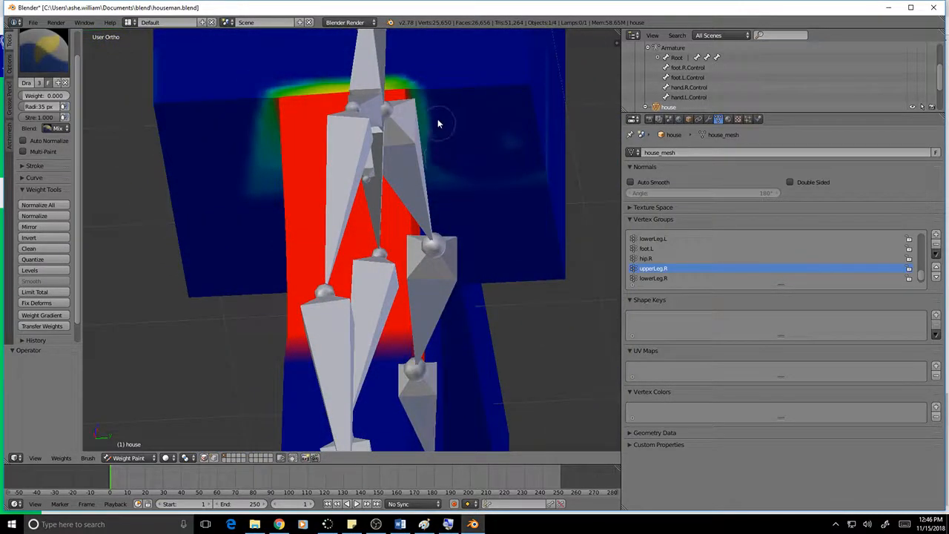
middle_click_drag(439, 75, 516, 193)
left_click(502, 212)
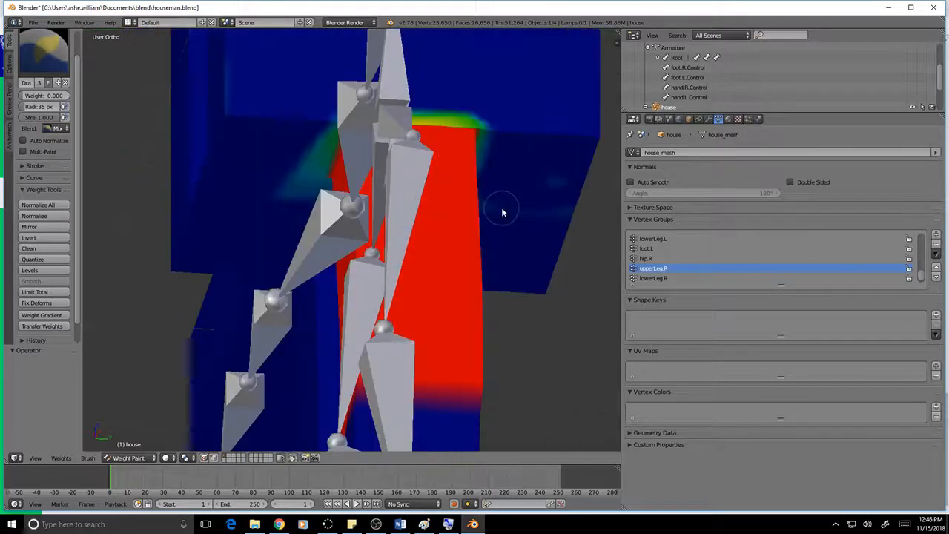
left_click(559, 180)
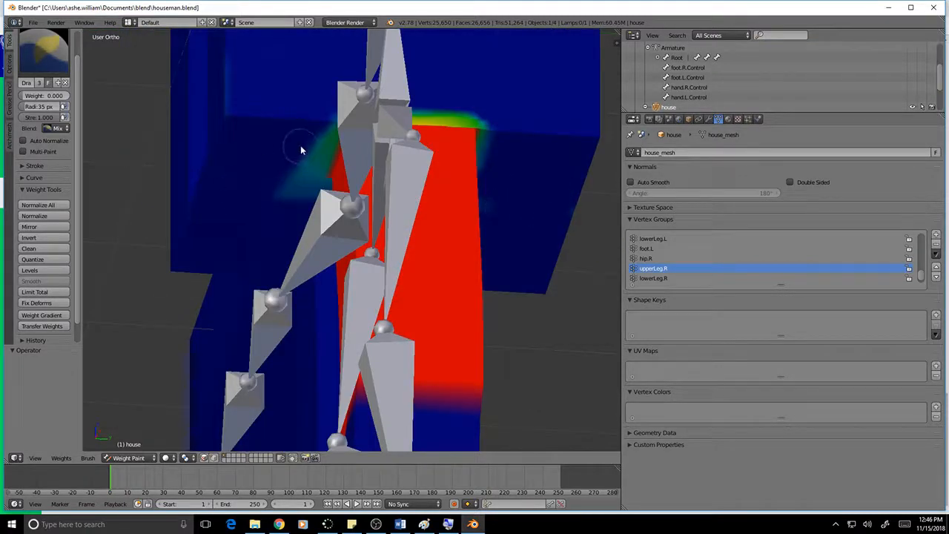
mouse_move(297, 144)
left_mouse_down()
mouse_move(309, 197)
mouse_move(288, 180)
mouse_move(314, 135)
mouse_move(302, 177)
left_mouse_up()
mouse_move(509, 163)
middle_mouse_down()
mouse_move(485, 187)
mouse_move(433, 169)
middle_mouse_up()
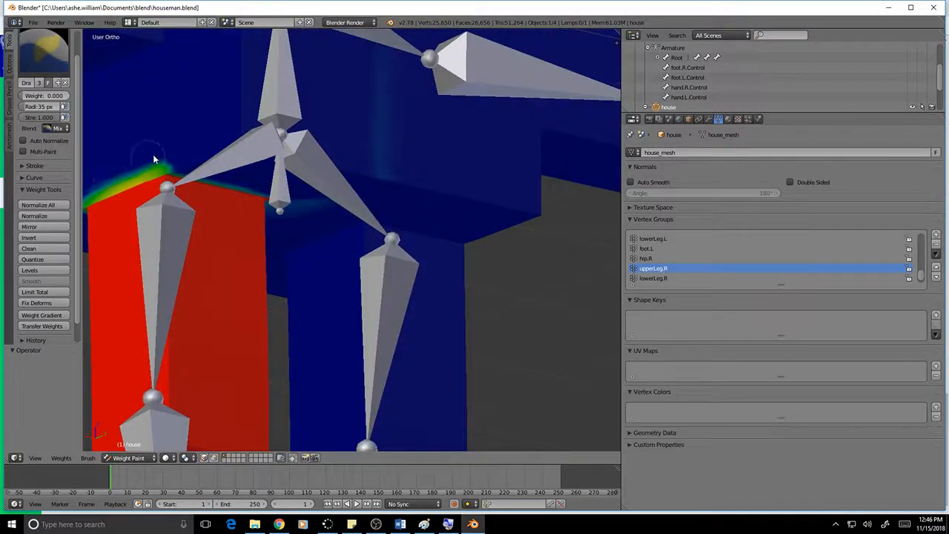
Check the upperLeg.R weights around the whole character and make lowerLeg.R the active vertex group.
scroll(426, 262, "down", 7)
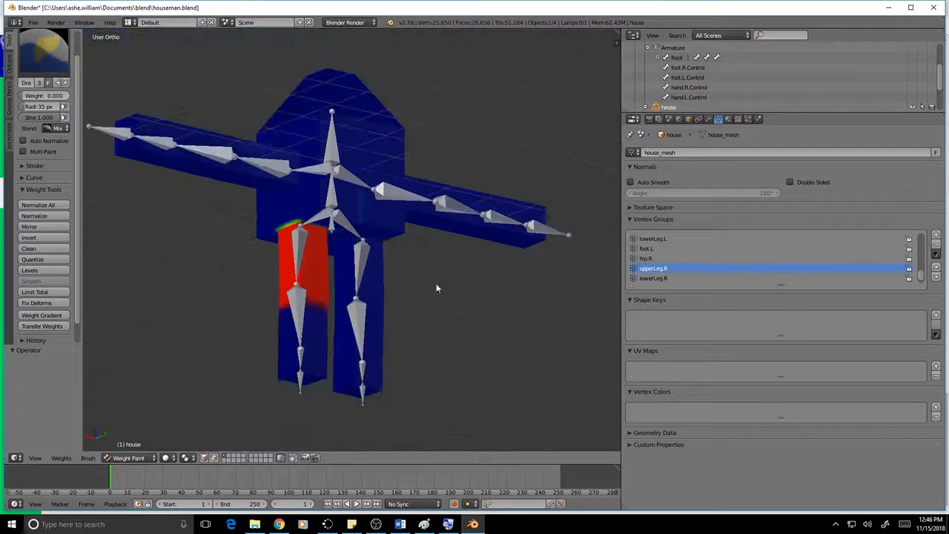
middle_click_drag(435, 285, 372, 273)
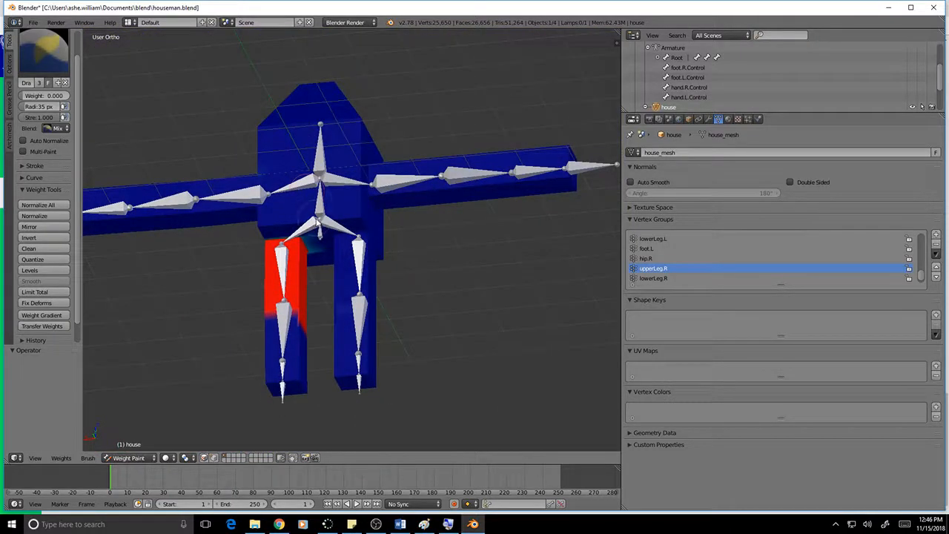
middle_click_drag(323, 243, 383, 233)
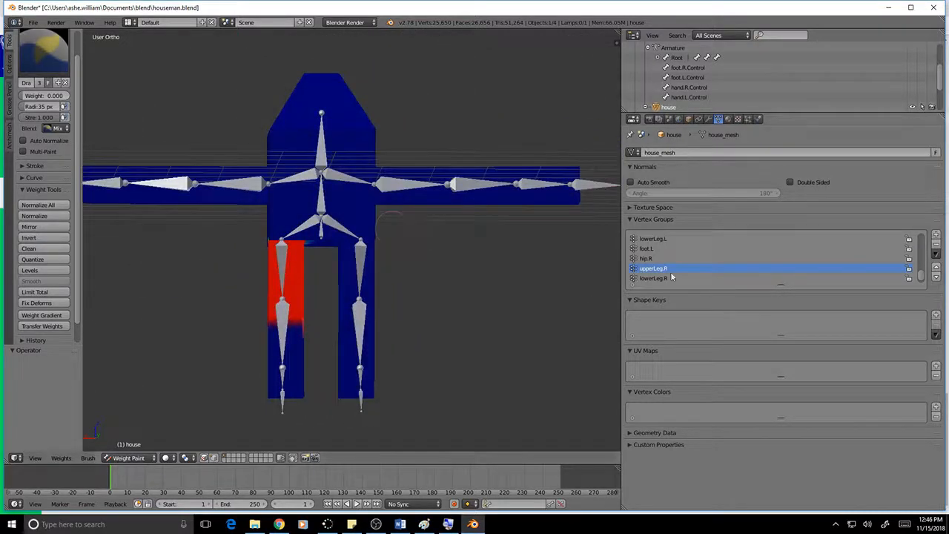
scroll(665, 264, "down", 1)
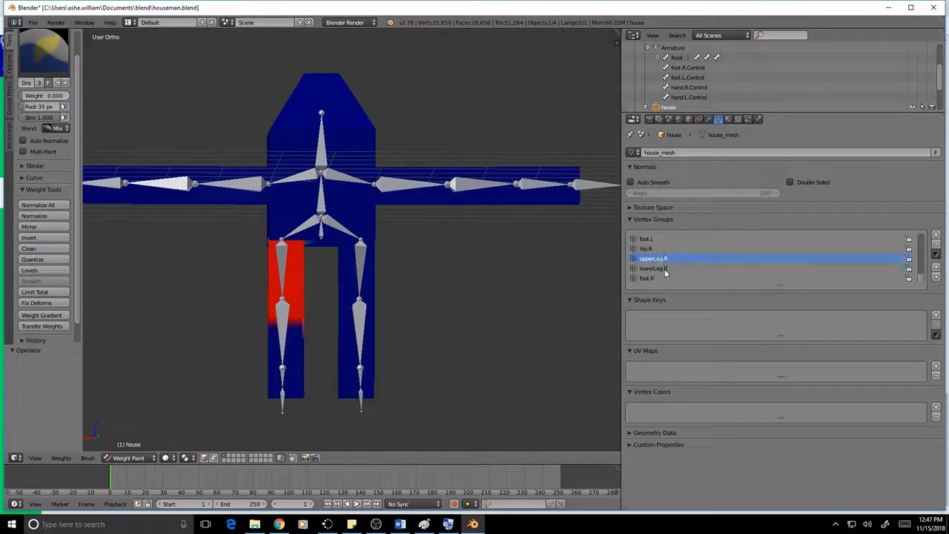
left_click(653, 268)
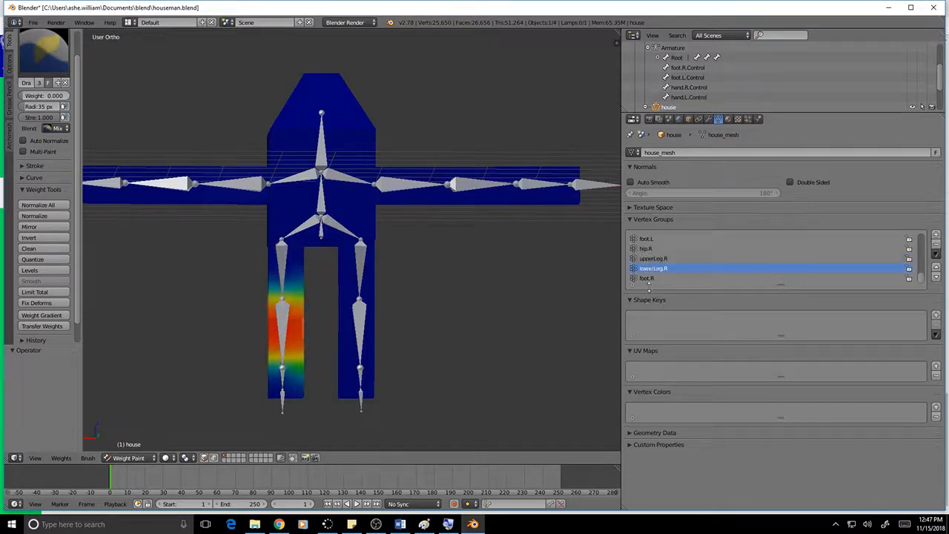
Check the weights of foot.R, lowerLeg.R, upperLeg.R and upperLeg.L on the legs, finishing with upperLeg.R as the active vertex group.
left_click(648, 279)
left_click(653, 268)
left_click(654, 258)
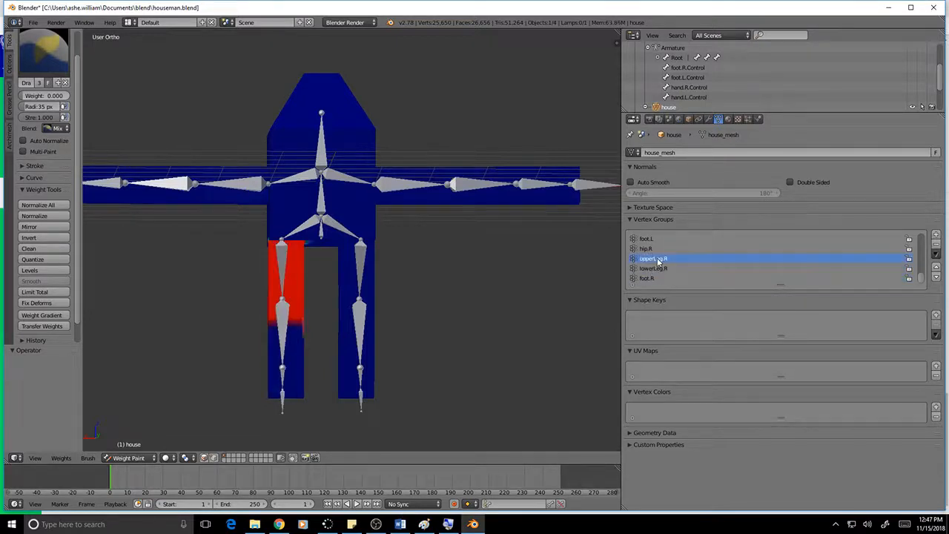
scroll(660, 263, "up", 4)
left_click(659, 259)
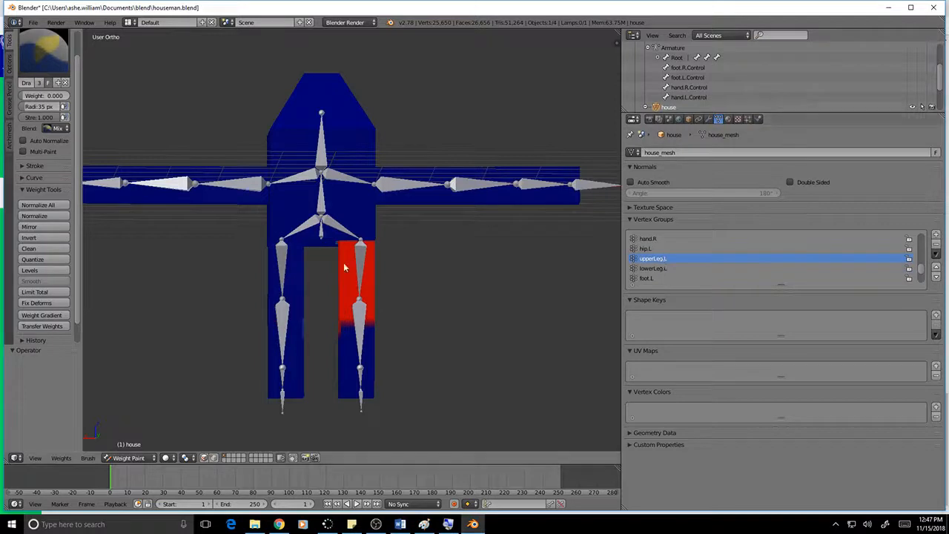
mouse_move(426, 341)
middle_mouse_down()
mouse_move(466, 341)
mouse_move(358, 342)
mouse_move(472, 309)
middle_mouse_up()
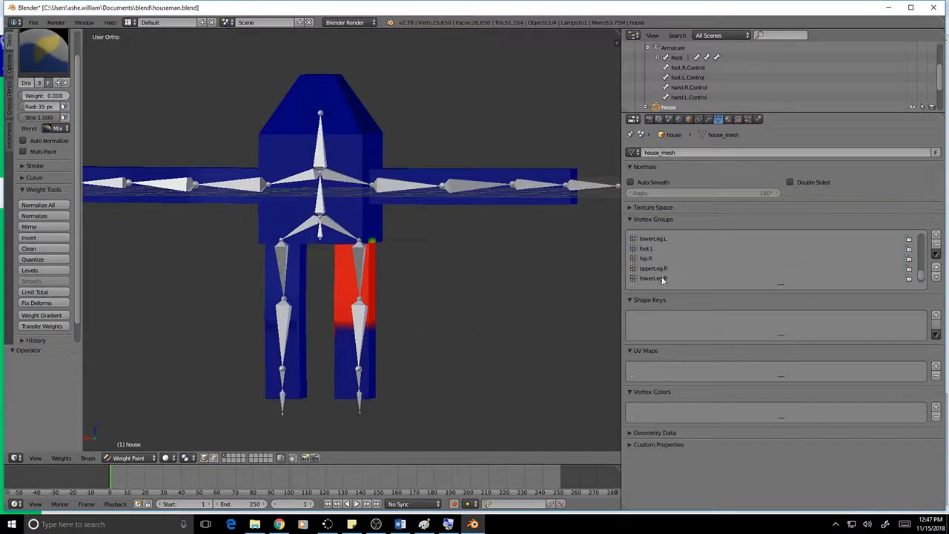
left_click(656, 268)
mouse_move(382, 321)
middle_mouse_down()
mouse_move(342, 326)
mouse_move(455, 331)
mouse_move(519, 320)
mouse_move(410, 330)
middle_mouse_up()
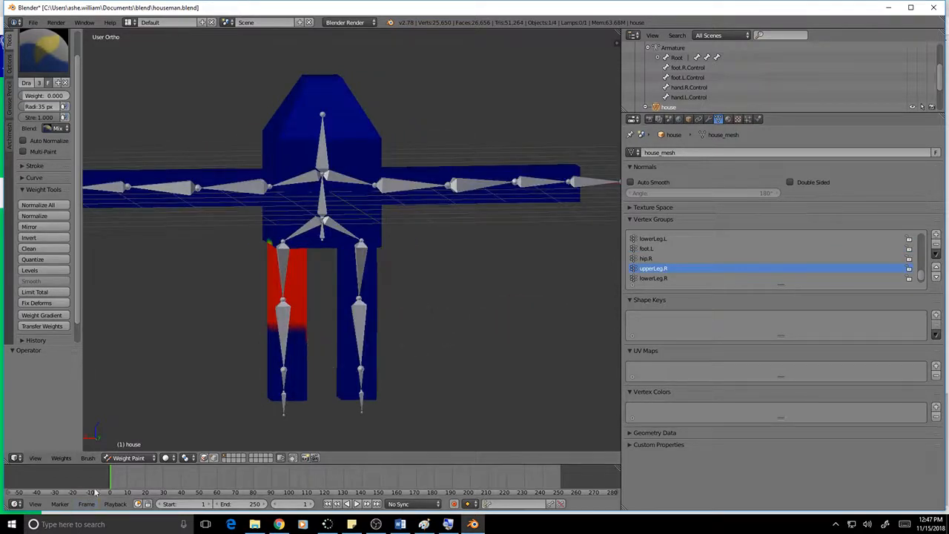
Return the house mesh to Object Mode, select the armature and switch it to Pose Mode.
left_click(130, 458)
left_click(132, 446)
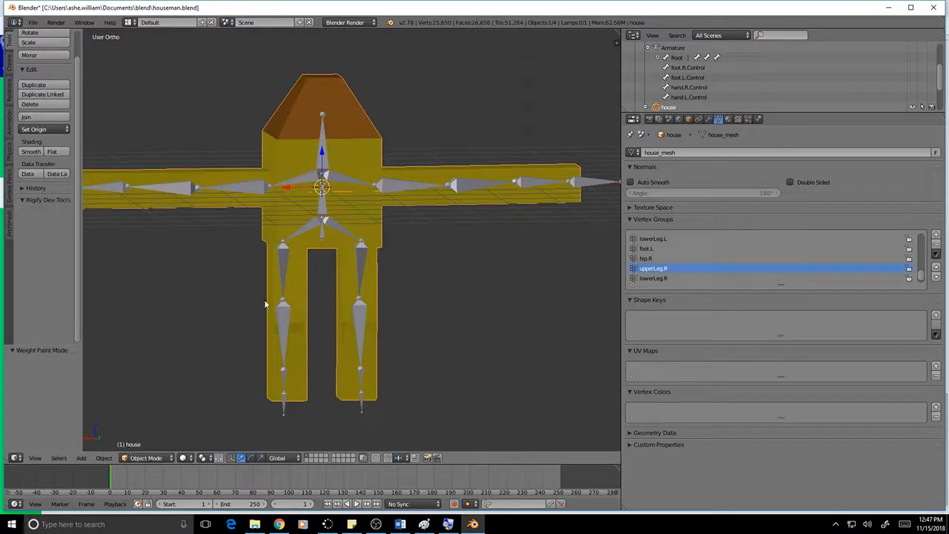
right_click(327, 220)
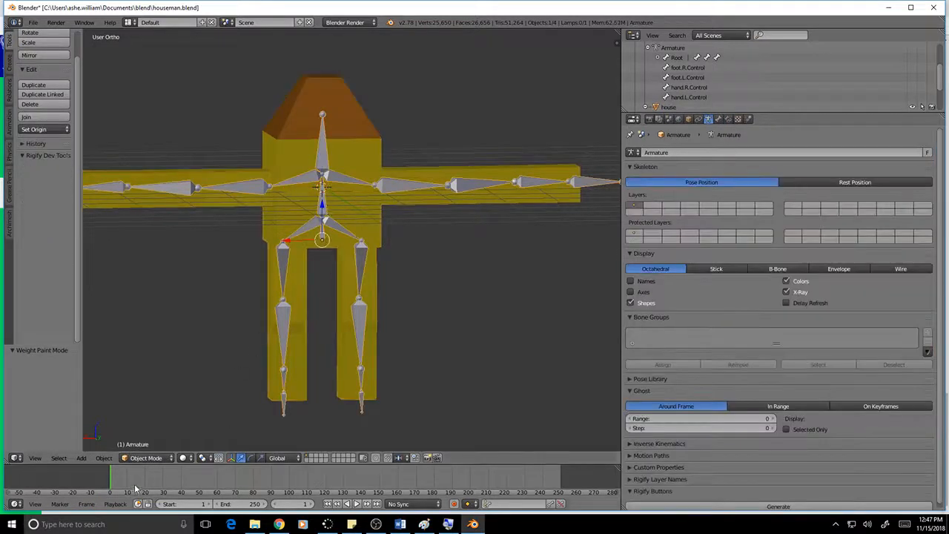
left_click(157, 458)
left_click(146, 424)
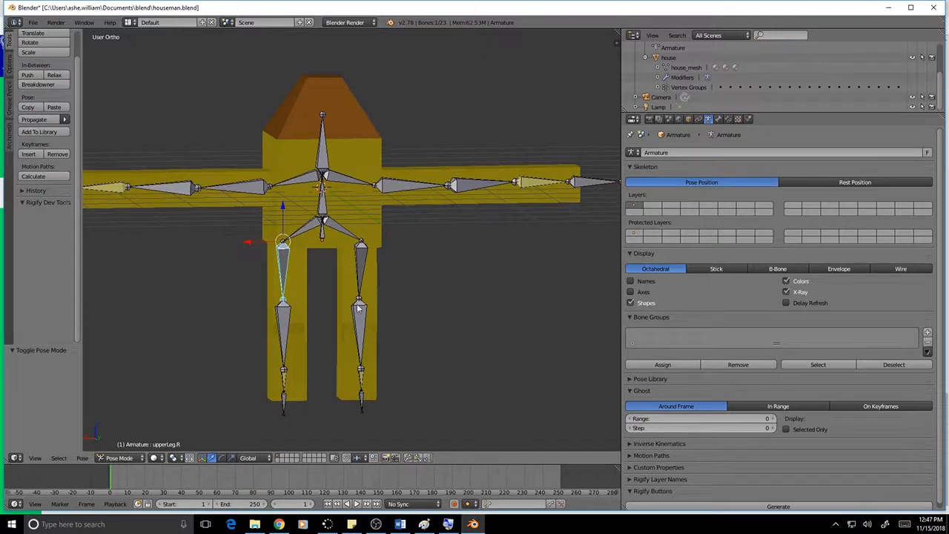
Move the foot.L.Control bone about 2.255 along the global Y axis and check how the torso deforms.
right_click(361, 397)
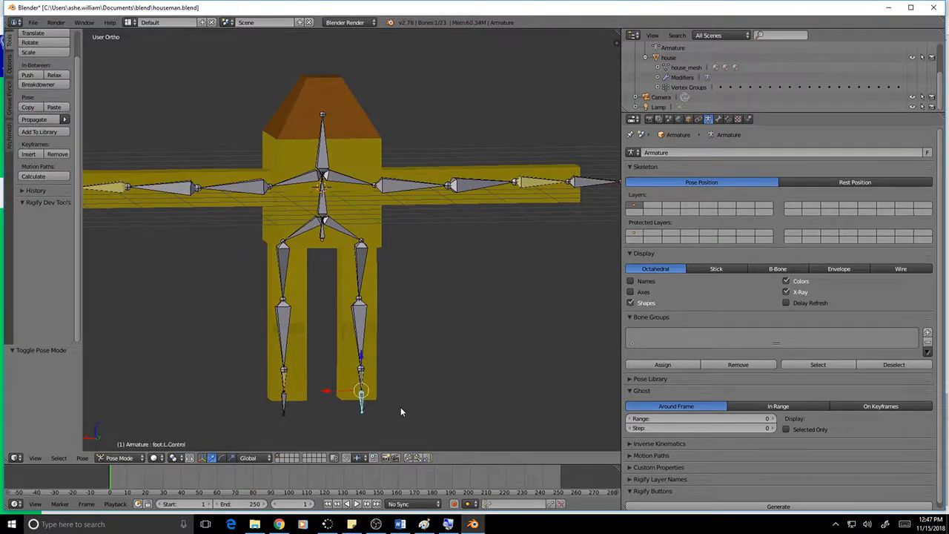
middle_click_drag(388, 409, 306, 413)
key("g")
key("y")
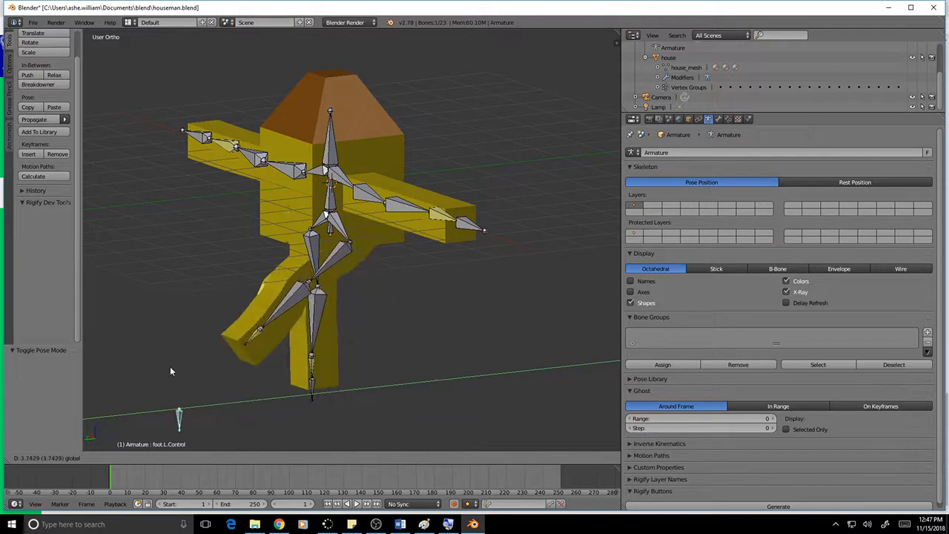
left_click(215, 390)
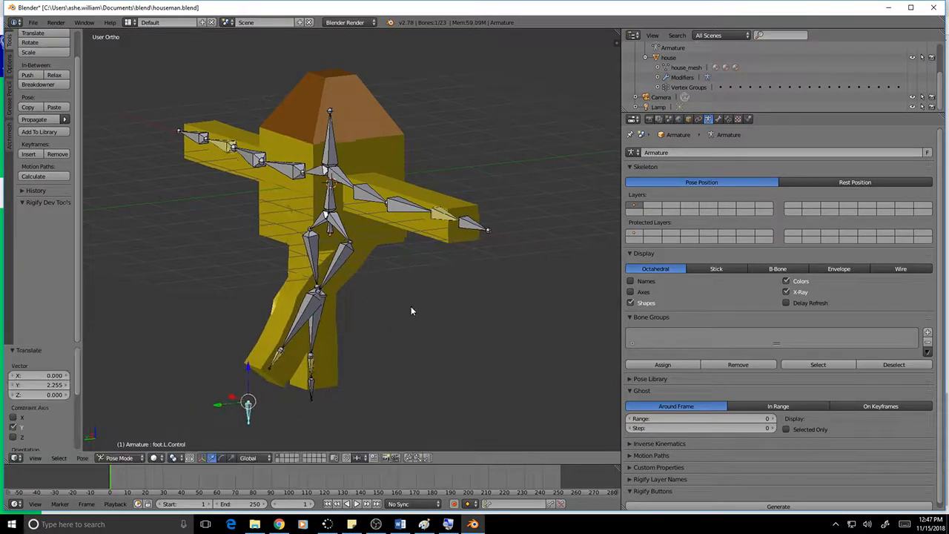
middle_click_drag(410, 306, 426, 282)
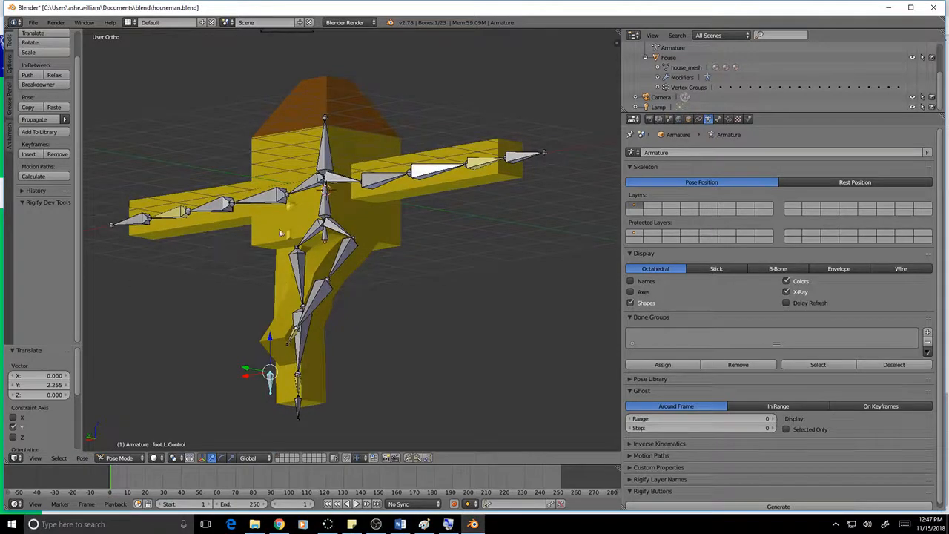
key("Tab")
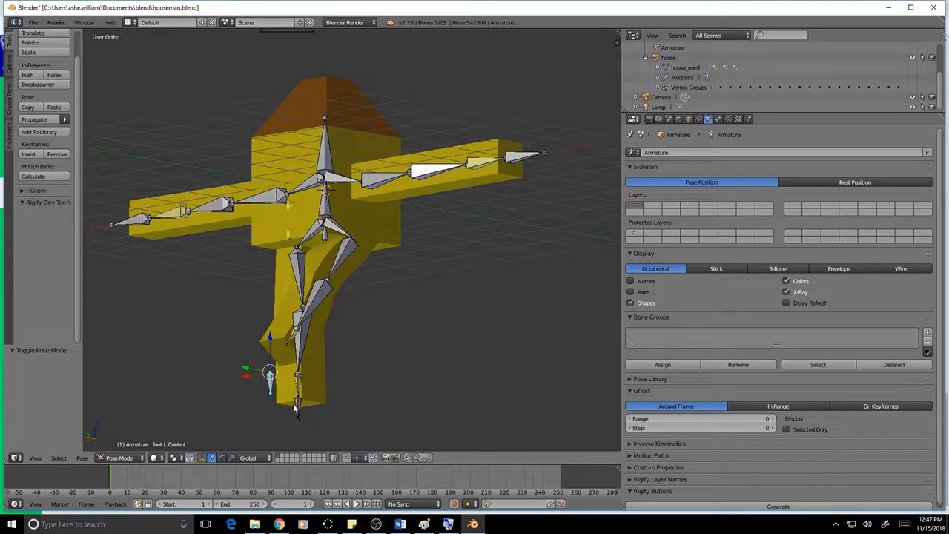
Move the foot.R.Control bone about 1.933 along the global Y axis and check the torso.
mouse_move(295, 408)
middle_mouse_down()
mouse_move(324, 402)
mouse_move(282, 404)
mouse_move(347, 403)
mouse_move(290, 404)
middle_mouse_up()
right_click(286, 408)
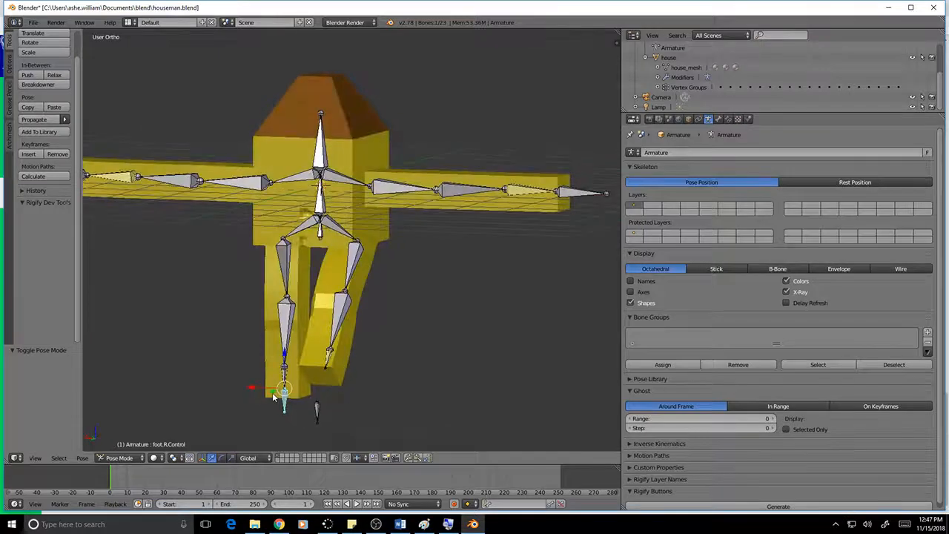
left_click_drag(273, 397, 200, 298)
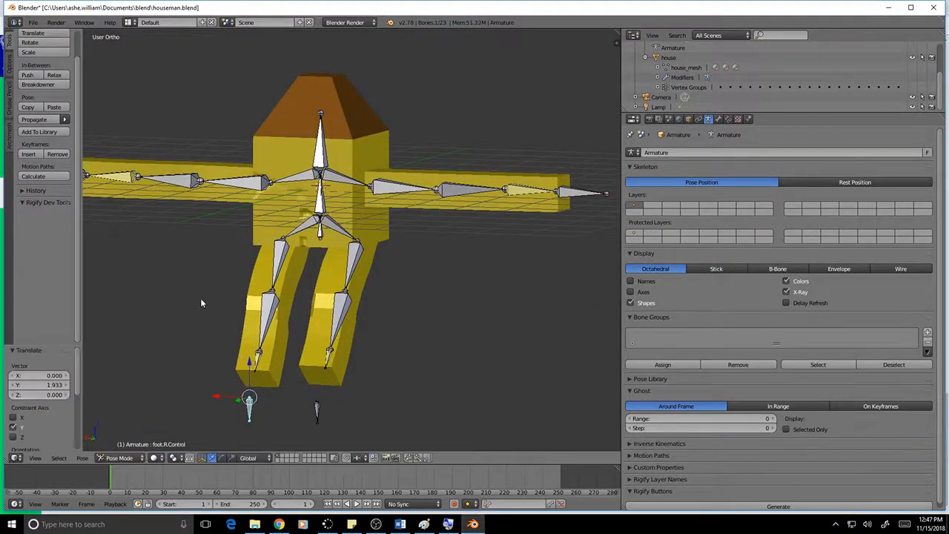
mouse_move(200, 300)
middle_mouse_down()
mouse_move(251, 287)
mouse_move(230, 259)
mouse_move(170, 271)
mouse_move(154, 307)
mouse_move(257, 282)
mouse_move(343, 230)
mouse_move(207, 297)
middle_mouse_up()
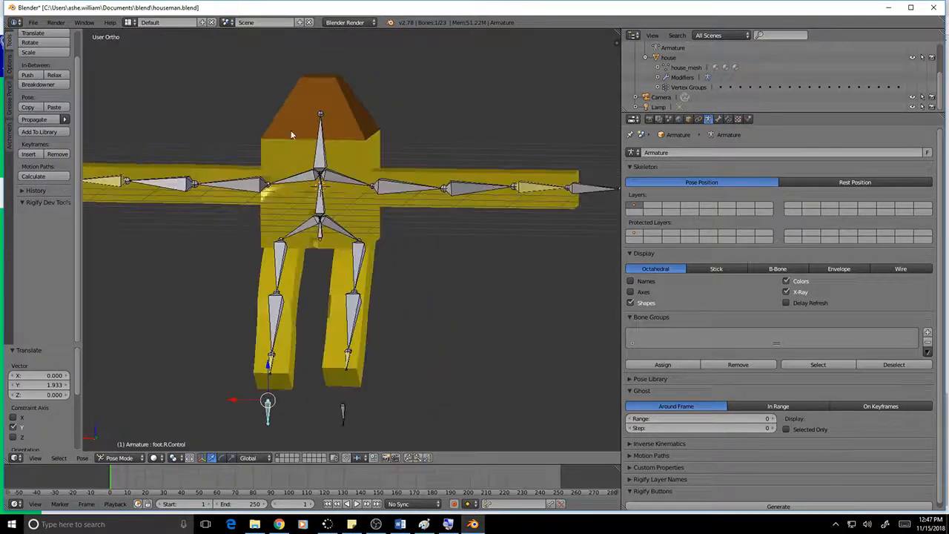
Return the armature to Object Mode, select the house mesh and switch it to Weight Paint mode.
left_click(127, 458)
left_click(135, 449)
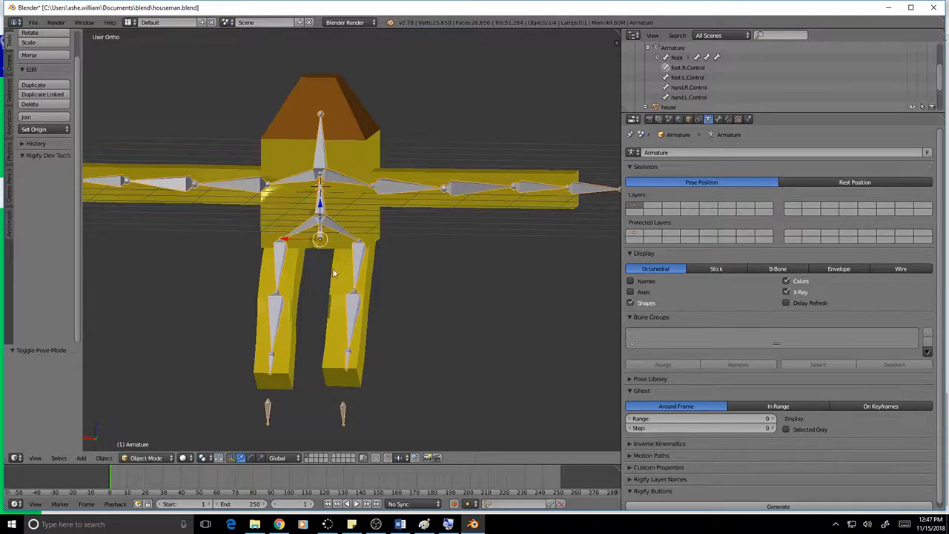
right_click(284, 219)
left_click(160, 458)
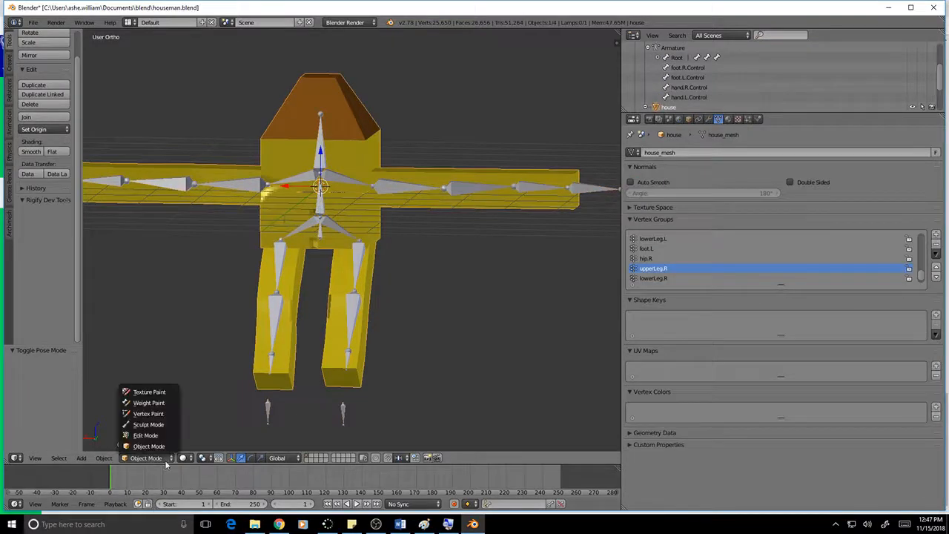
left_click(148, 402)
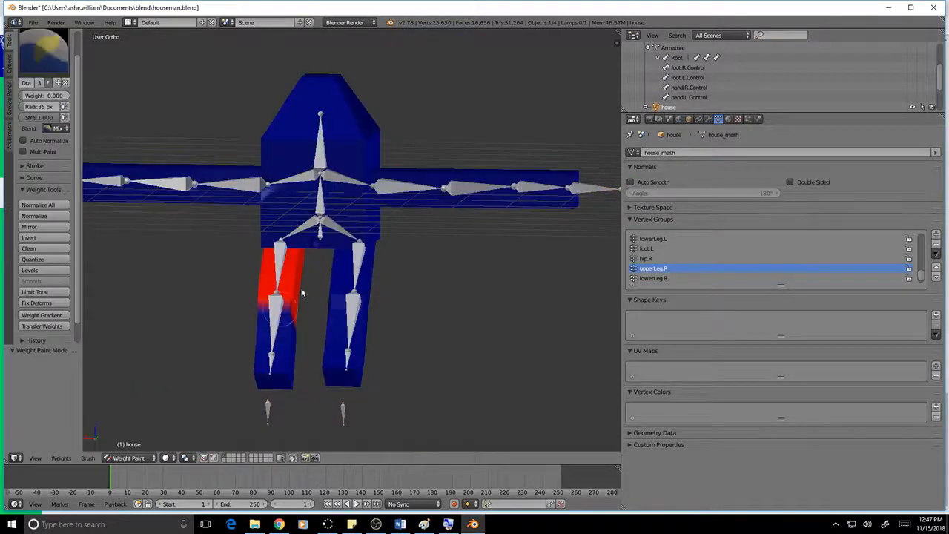
Erase the leftover upperLeg.R weight from the posed torso's front, sides and back with the zero-weight brush.
scroll(304, 313, "up", 4)
mouse_move(307, 315)
middle_mouse_down()
mouse_move(322, 327)
mouse_move(318, 303)
mouse_move(349, 305)
mouse_move(326, 286)
middle_mouse_up()
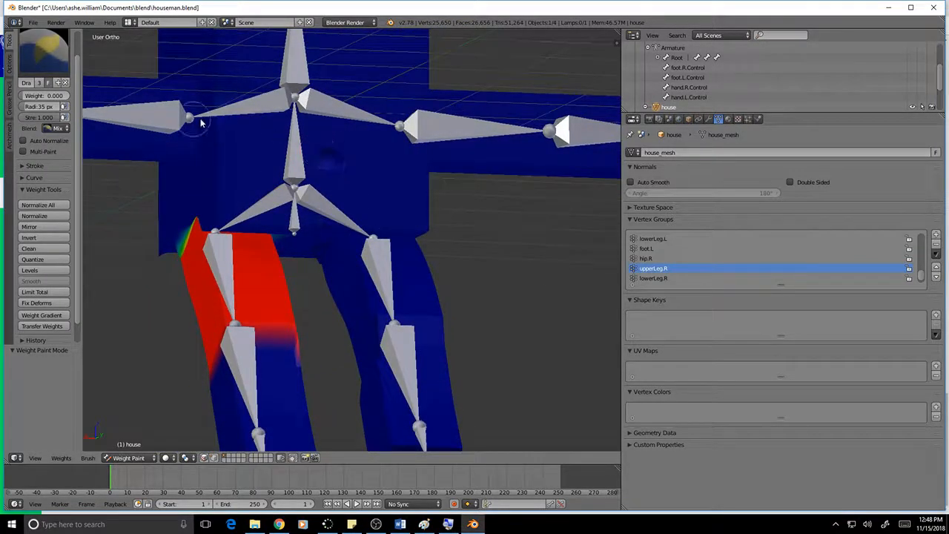
middle_click_drag(339, 149, 318, 170)
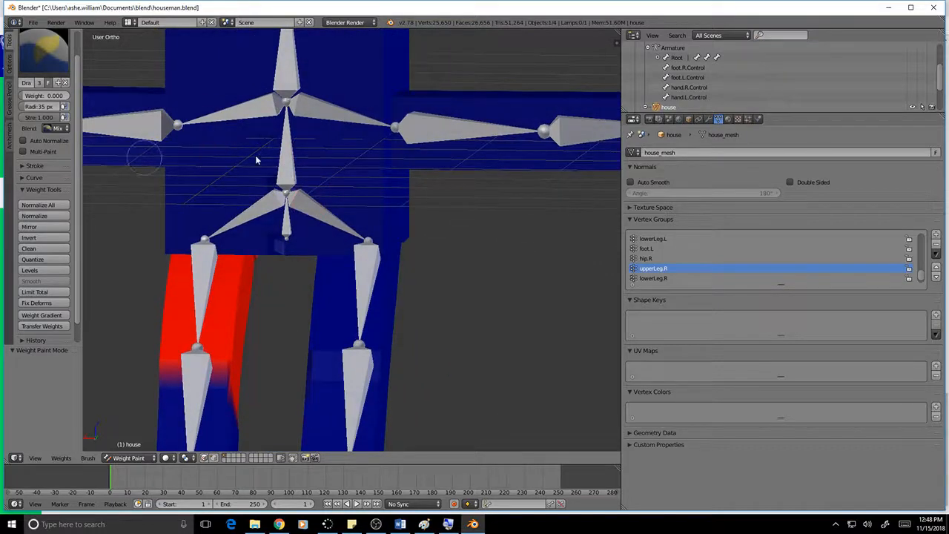
middle_click_drag(311, 153, 332, 163)
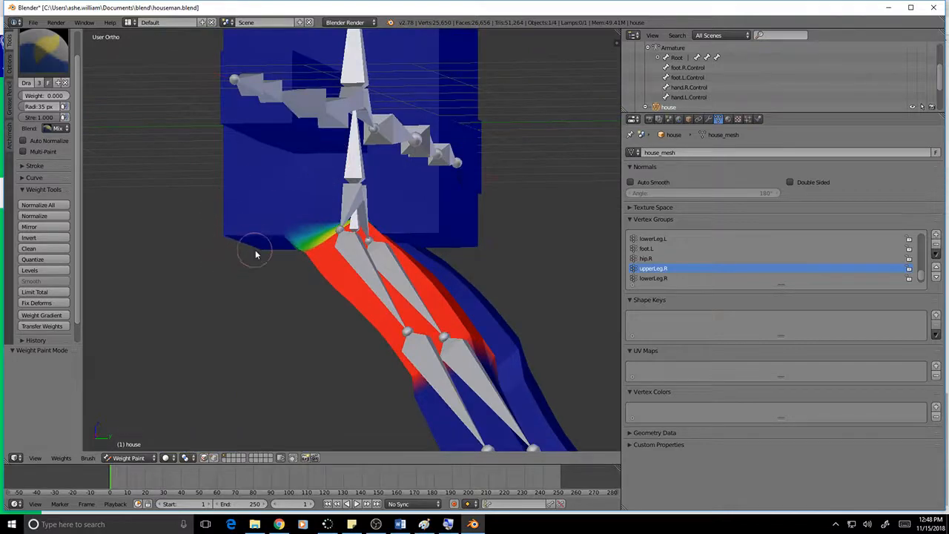
middle_click_drag(262, 276, 311, 319)
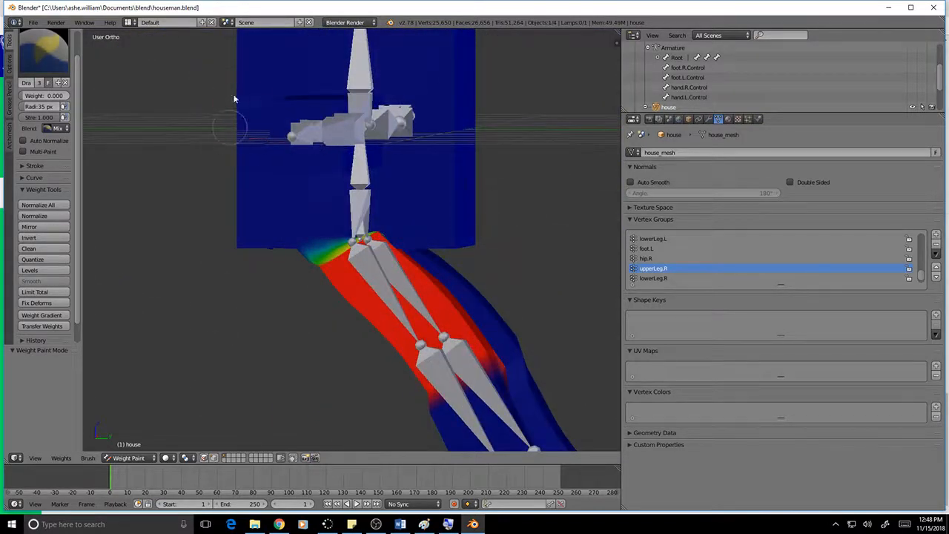
middle_click_drag(269, 106, 265, 125)
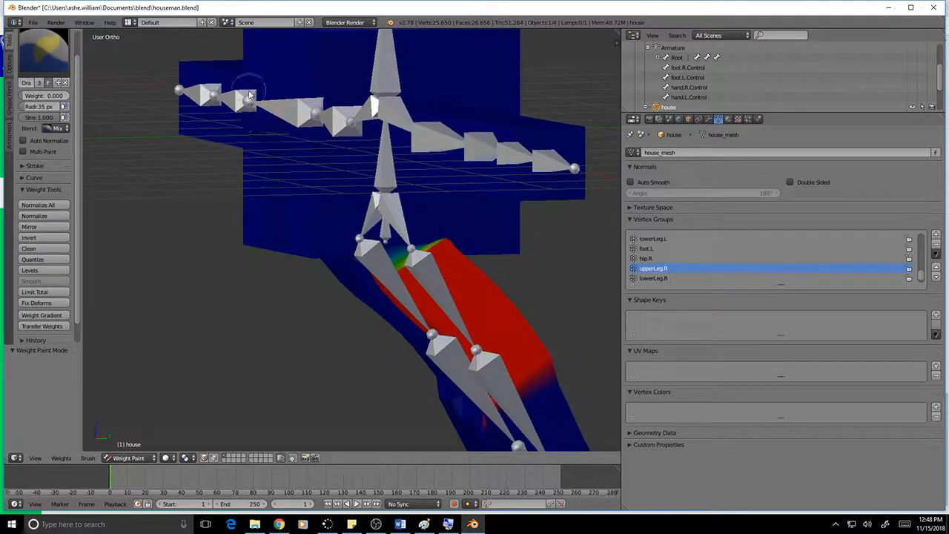
middle_click_drag(324, 277, 250, 287)
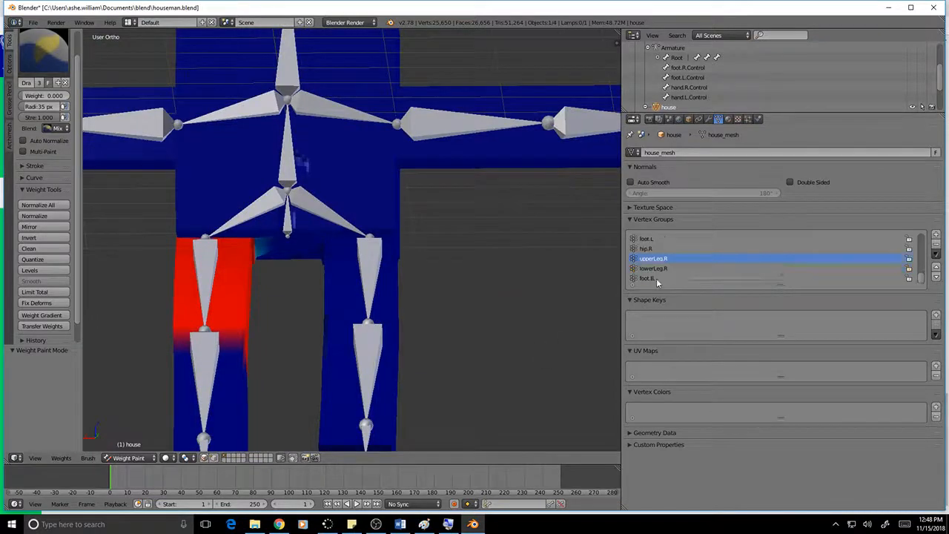
Make lowerLeg.L the active vertex group and check its weights around the torso and left leg.
scroll(656, 278, "up", 3)
left_click(662, 257)
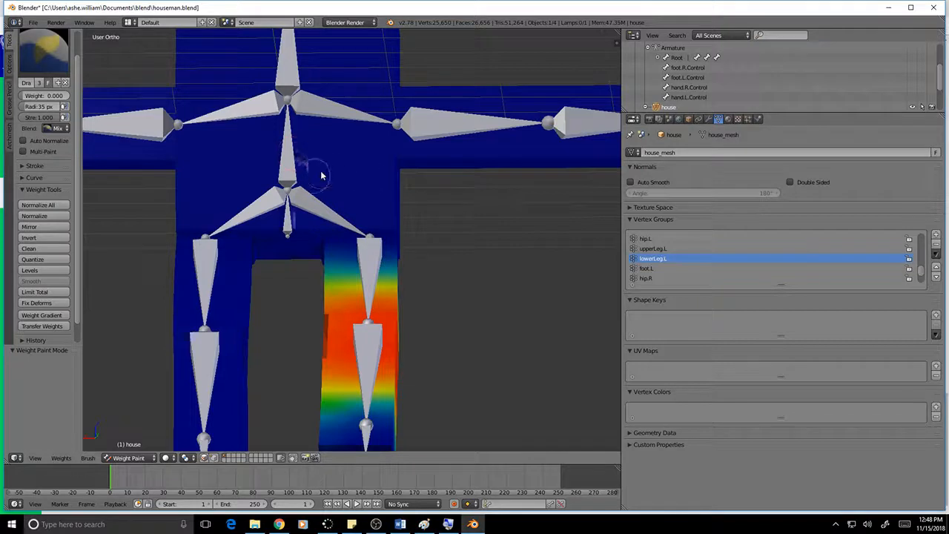
middle_click_drag(311, 174, 256, 225)
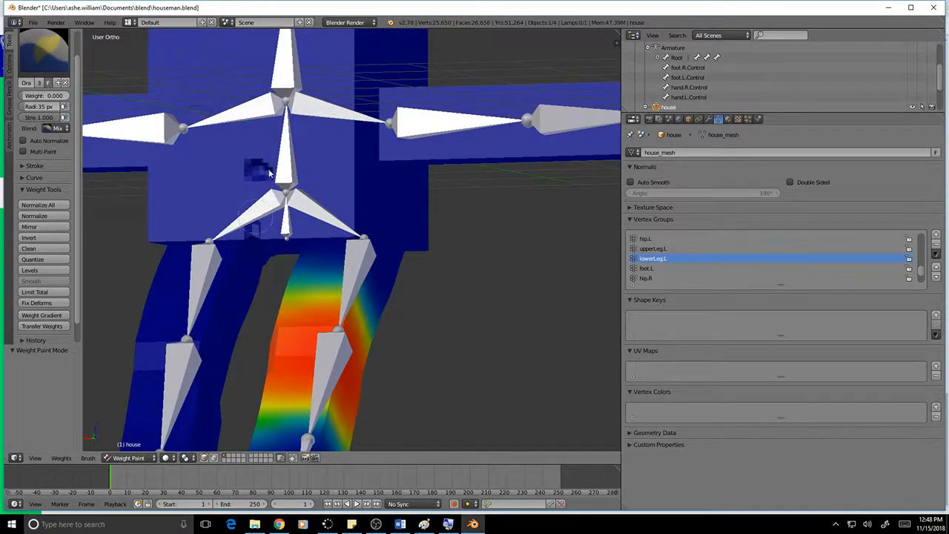
Make upperLeg.L the active vertex group and erase its stray weight all around the torso with the zero-weight brush.
scroll(699, 251, "down", 2)
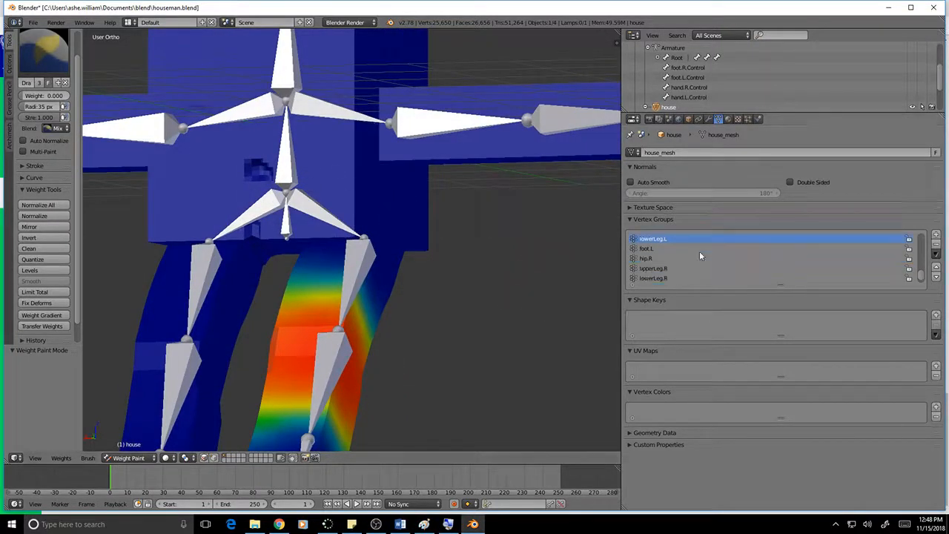
scroll(682, 249, "up", 1)
left_click(656, 239)
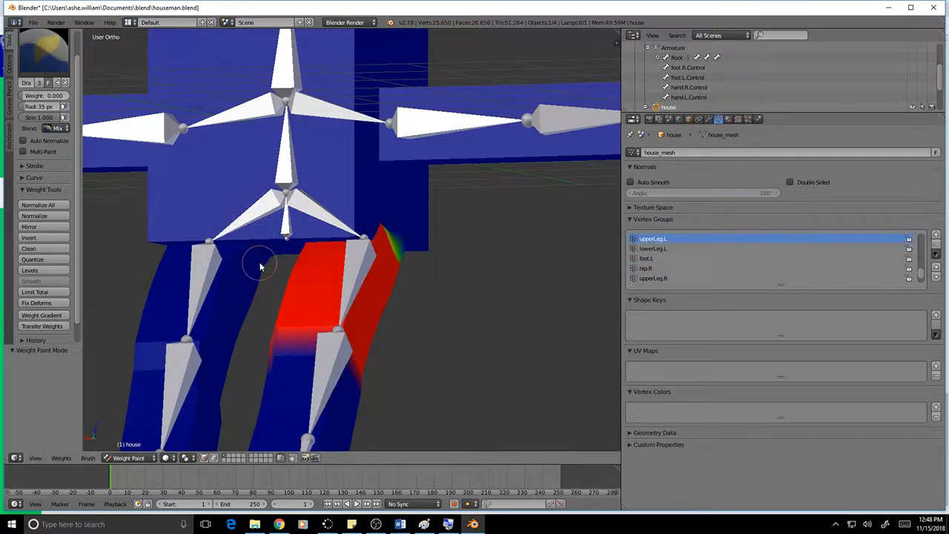
middle_click_drag(381, 169, 303, 174)
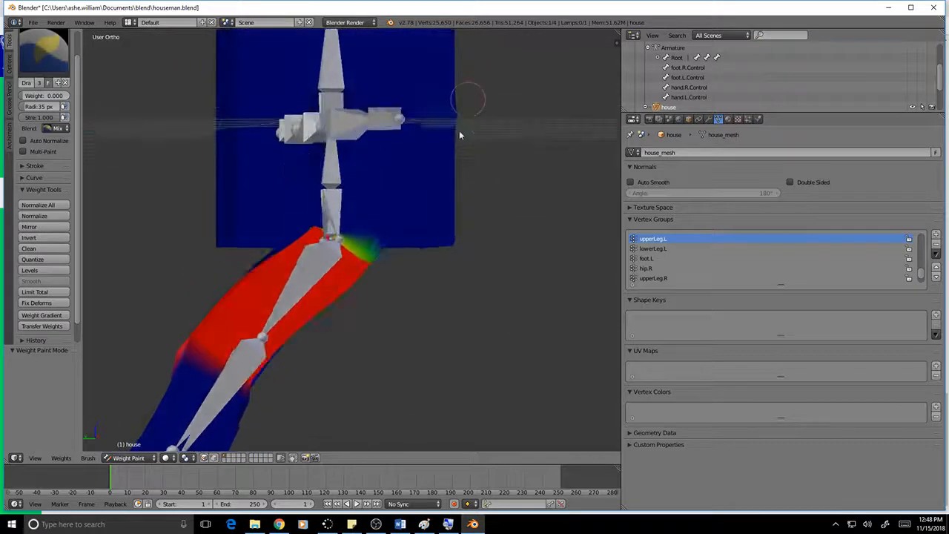
middle_click_drag(463, 158, 335, 142)
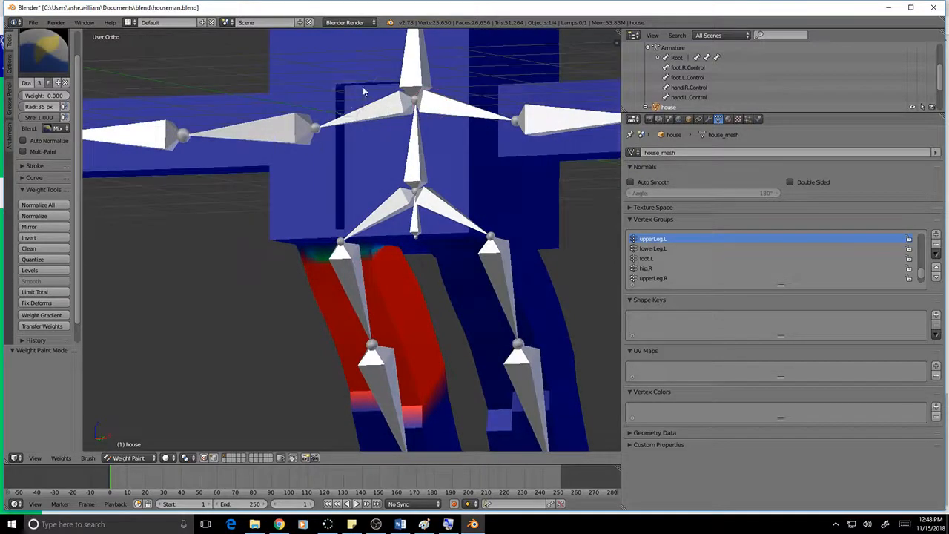
middle_click_drag(393, 98, 540, 126)
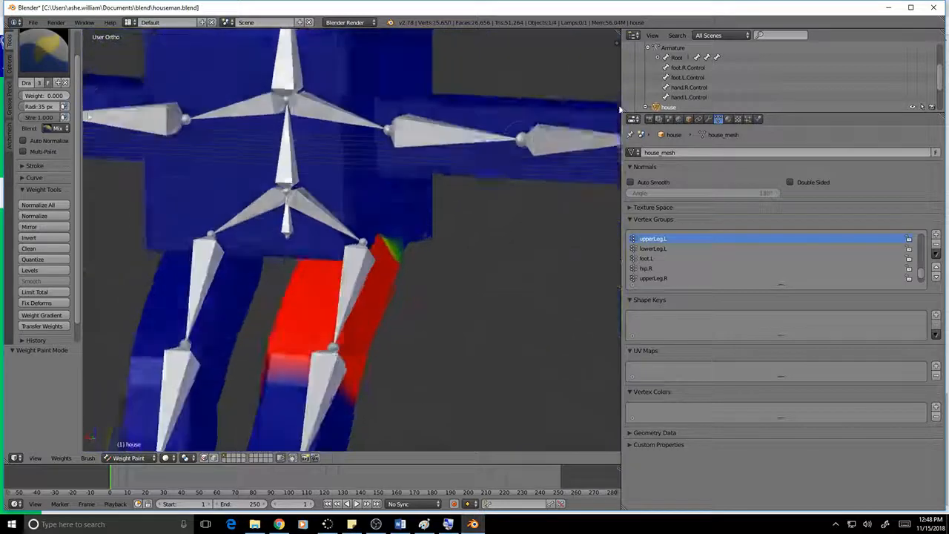
Leave Weight Paint mode, inspect the posed house in Object Mode, and put the armature back into Pose Mode.
left_click(123, 458)
left_click(140, 445)
scroll(333, 324, "down", 5)
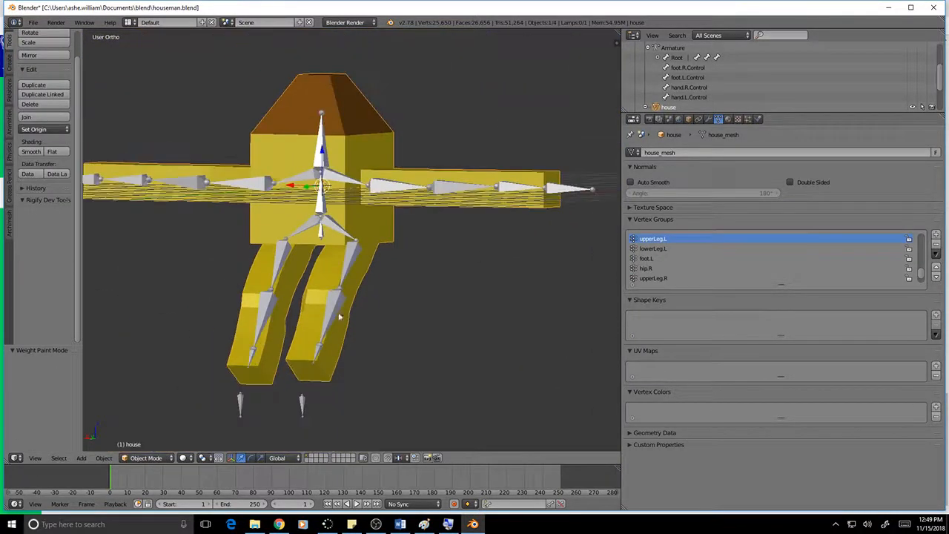
middle_click_drag(497, 292, 415, 308)
left_click(152, 458)
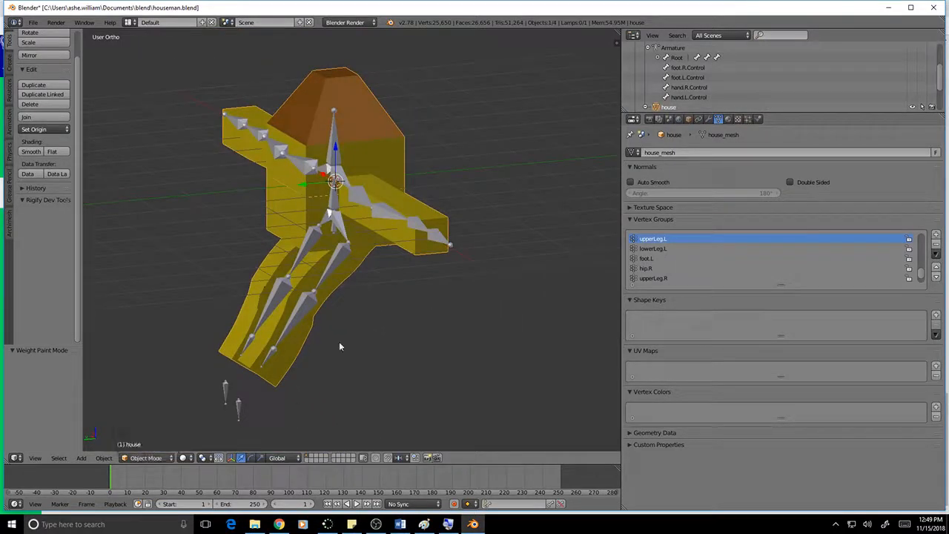
right_click(340, 229)
left_click(147, 457)
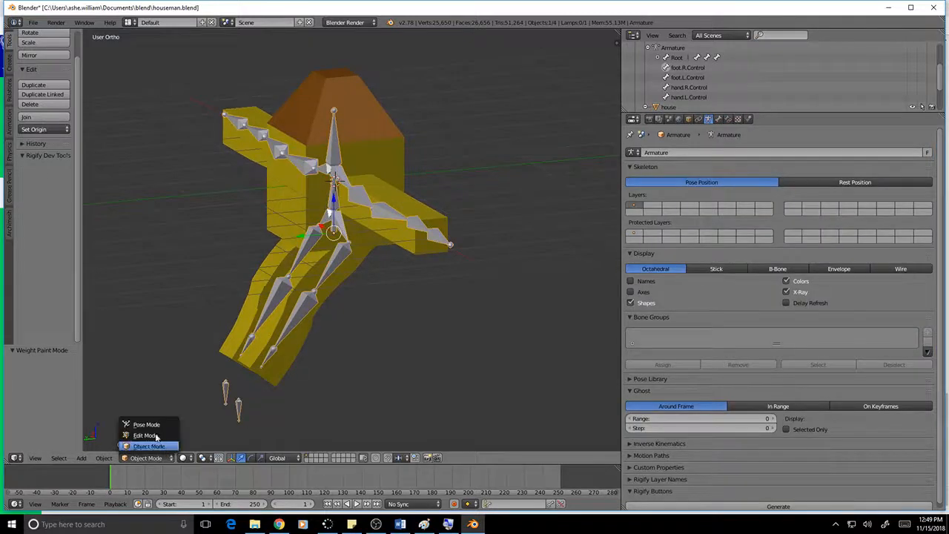
left_click(147, 424)
middle_click_drag(406, 352, 302, 361)
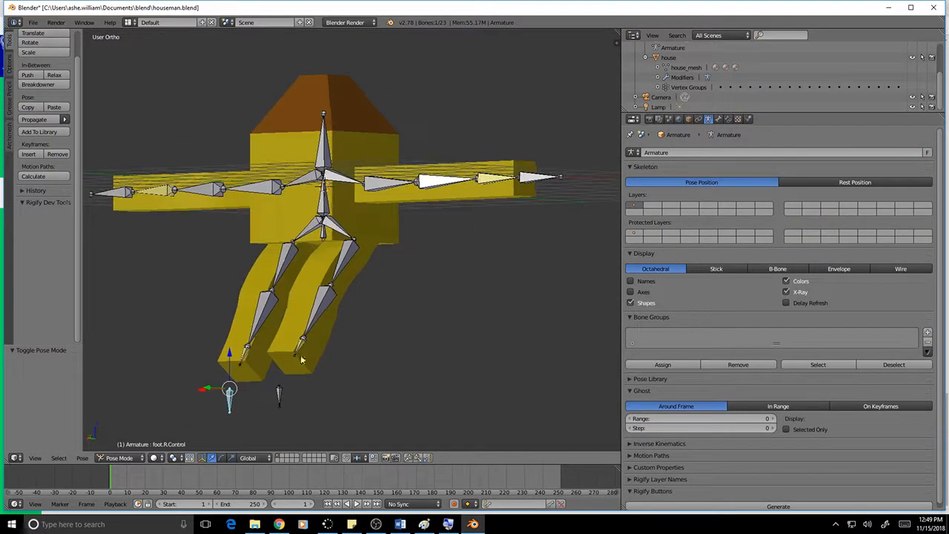
Select foot.L.Control and move it along Y by -3.584.
right_click(279, 395)
middle_click_drag(267, 387, 237, 382)
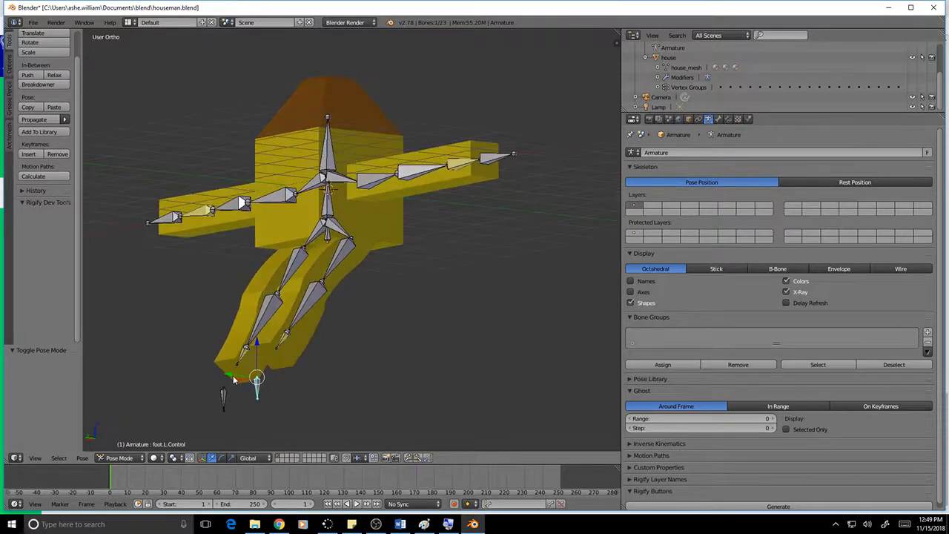
key("g")
key("y")
left_click(421, 356)
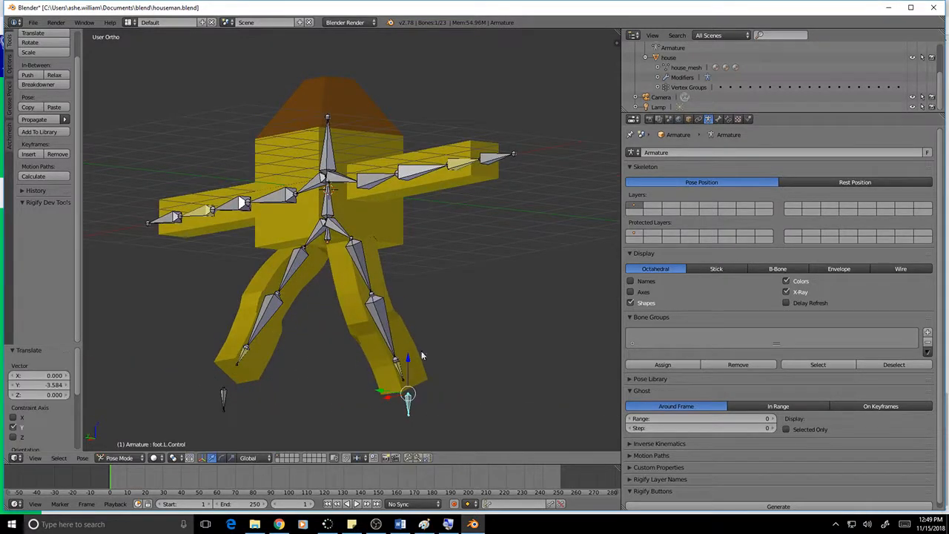
Raise foot.L.Control by 0.454 along Z and shift it 0.438 along Y to test how the left leg deforms.
key("g")
key("z")
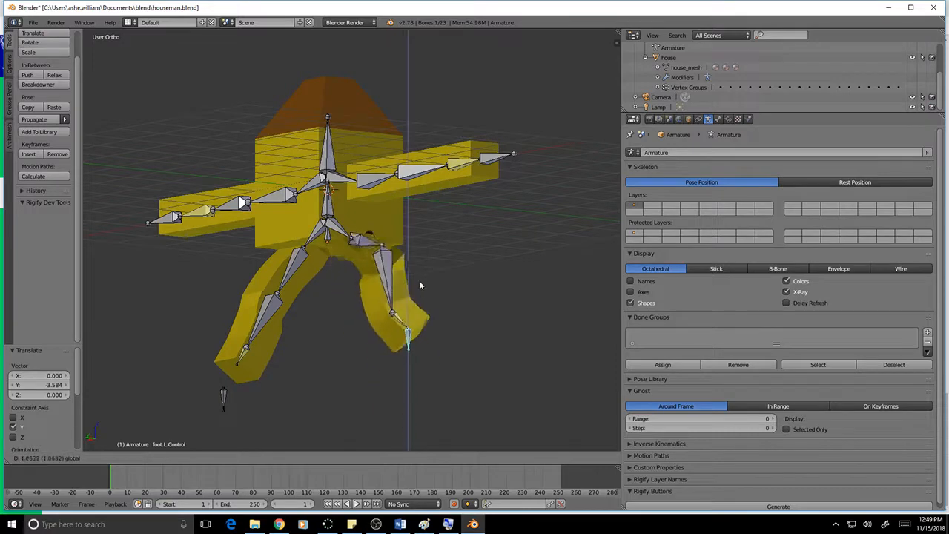
left_click(420, 344)
middle_click_drag(420, 344, 375, 356)
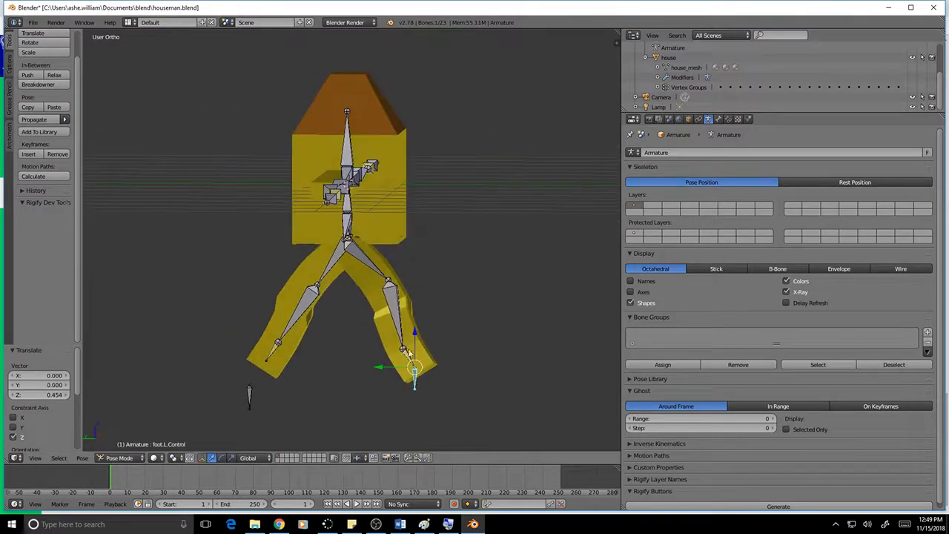
left_click_drag(378, 370, 355, 306)
middle_click_drag(354, 307, 417, 253)
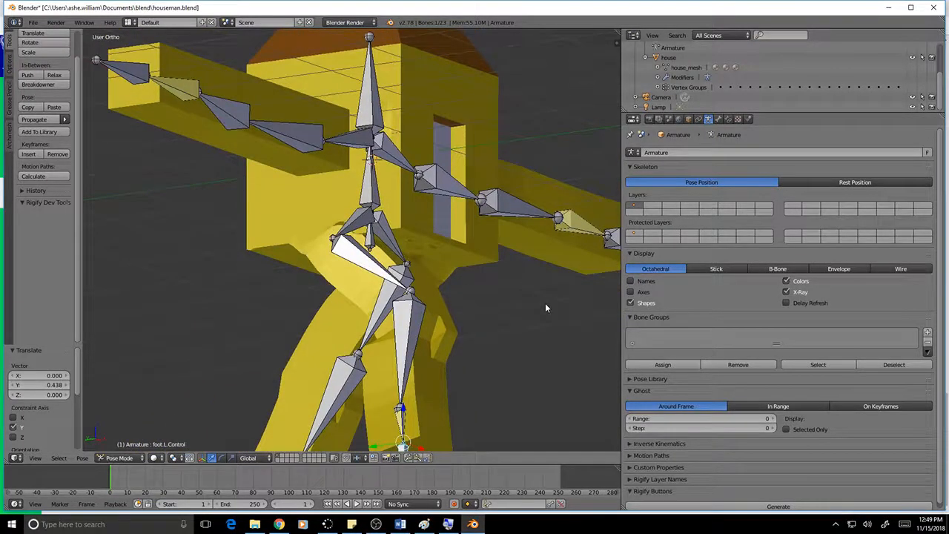
Select the house mesh and put it into Weight Paint mode.
key("Tab")
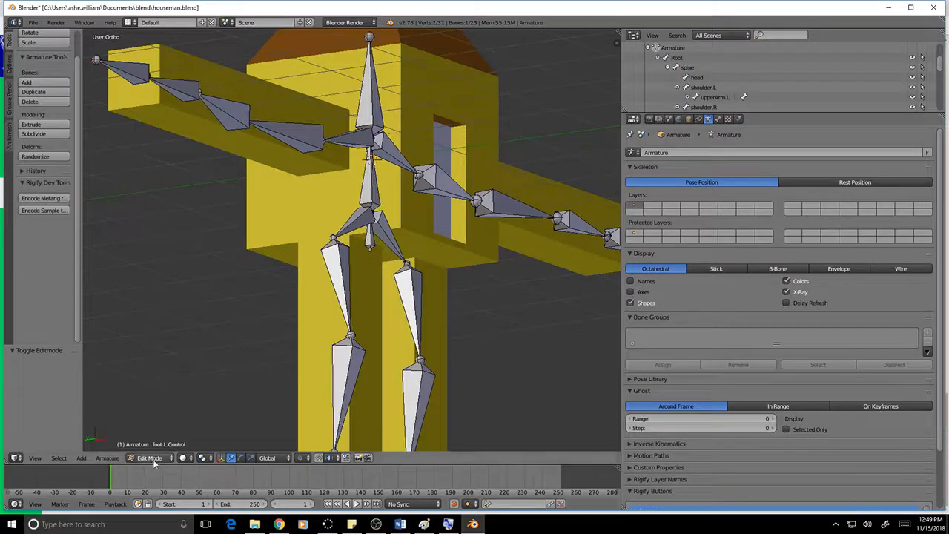
key("ctrl+Tab")
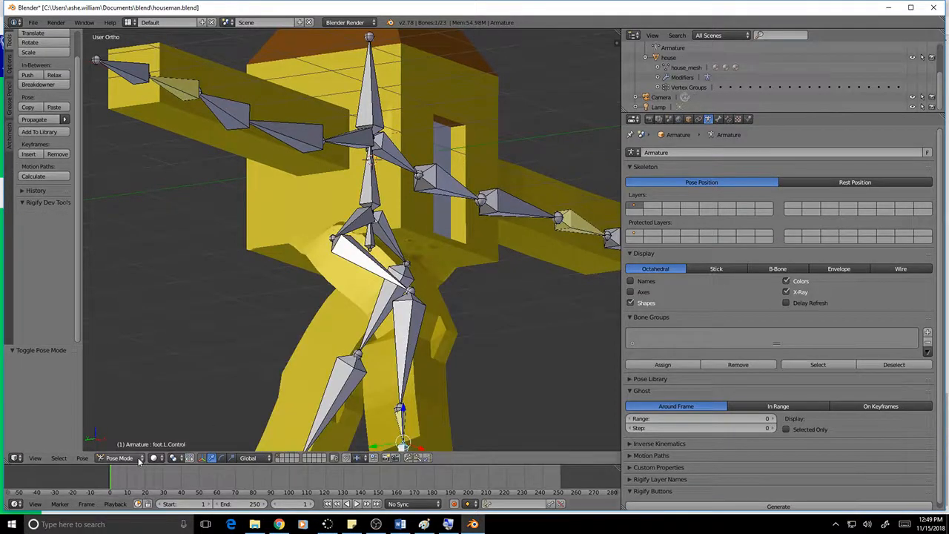
right_click(416, 248)
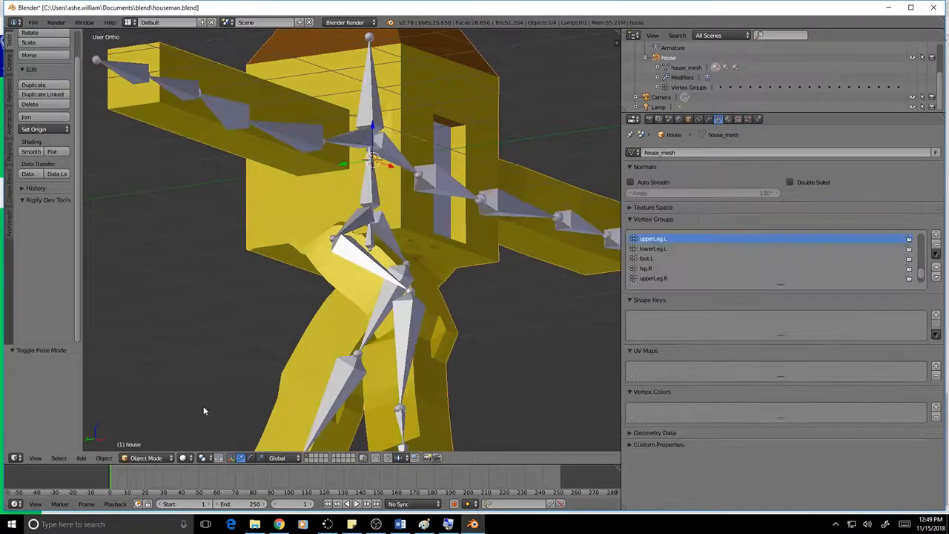
left_click(171, 458)
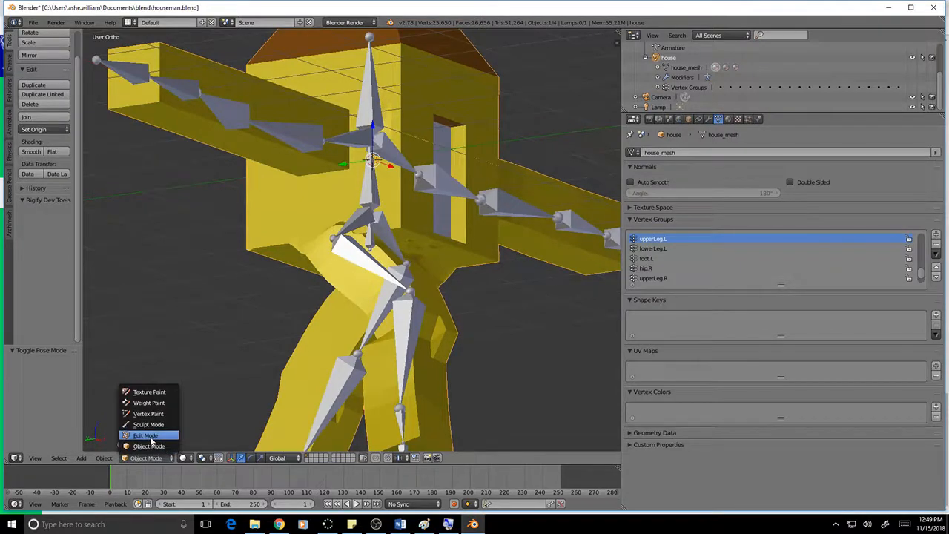
left_click(146, 435)
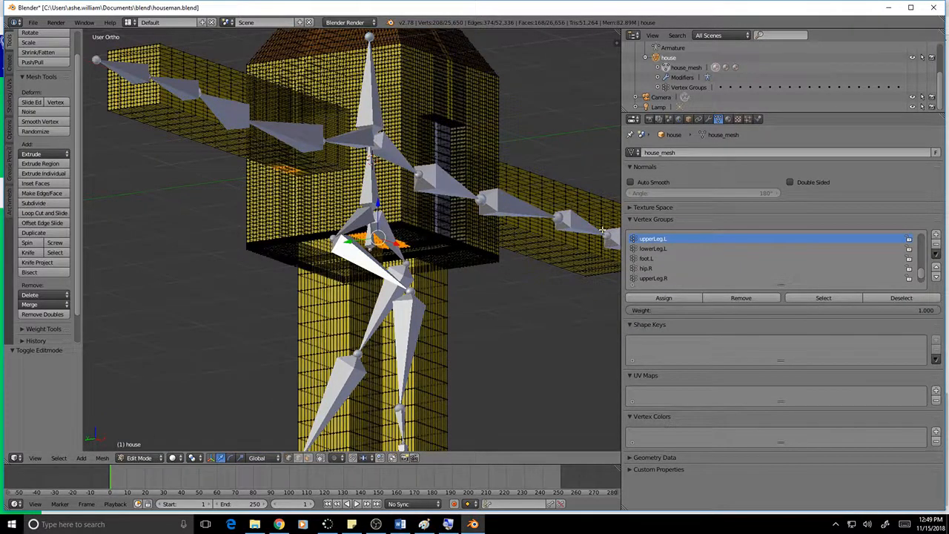
left_click(140, 458)
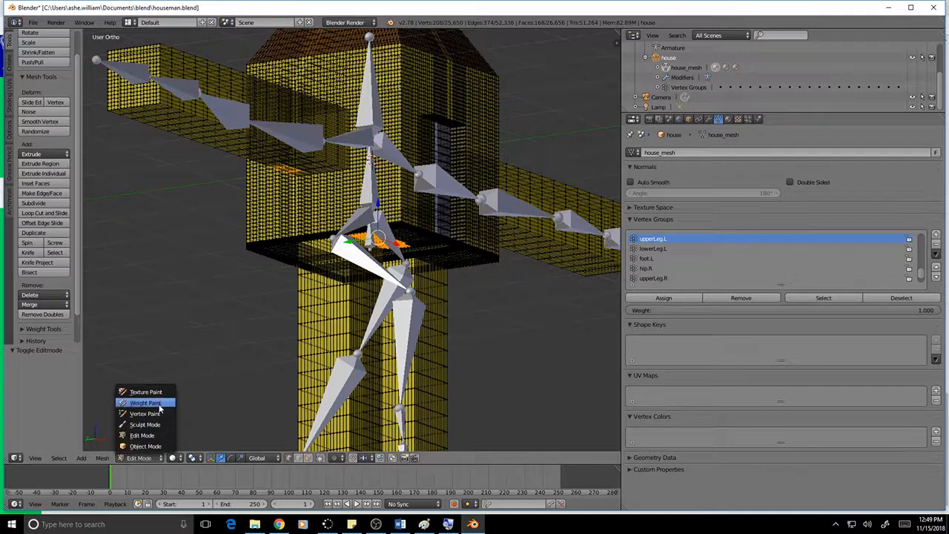
left_click(152, 402)
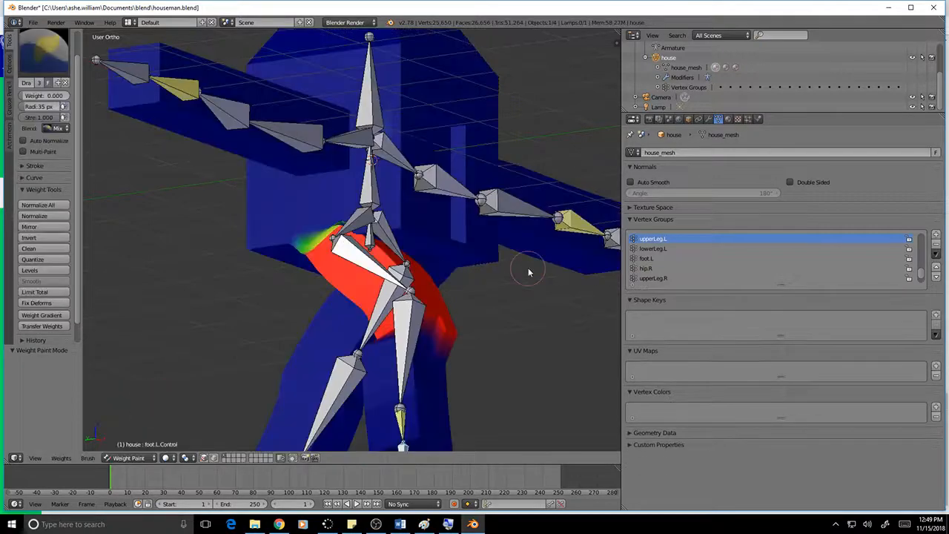
Make upperLeg.R the active vertex group and check its weights around the torso and both legs.
mouse_move(529, 273)
middle_mouse_down()
mouse_move(477, 268)
mouse_move(603, 272)
mouse_move(596, 287)
mouse_move(410, 285)
mouse_move(417, 270)
mouse_move(409, 255)
mouse_move(452, 280)
middle_mouse_up()
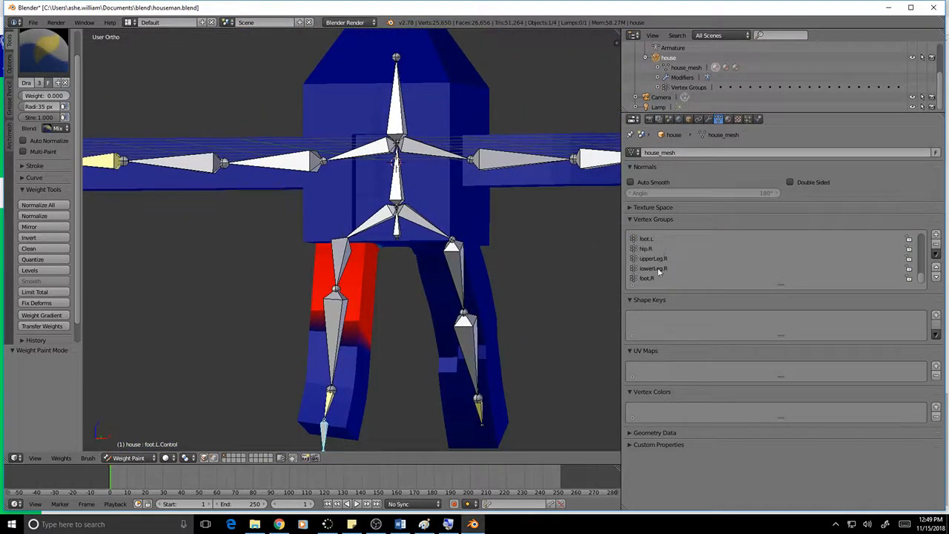
left_click(655, 258)
mouse_move(585, 247)
middle_mouse_down()
mouse_move(462, 262)
mouse_move(425, 224)
mouse_move(402, 225)
mouse_move(356, 182)
middle_mouse_up()
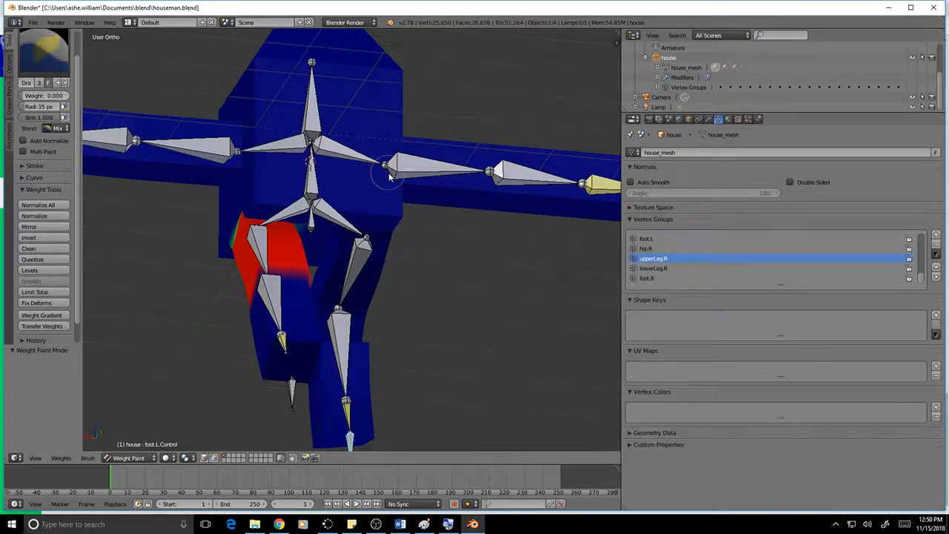
middle_click_drag(388, 170, 494, 195)
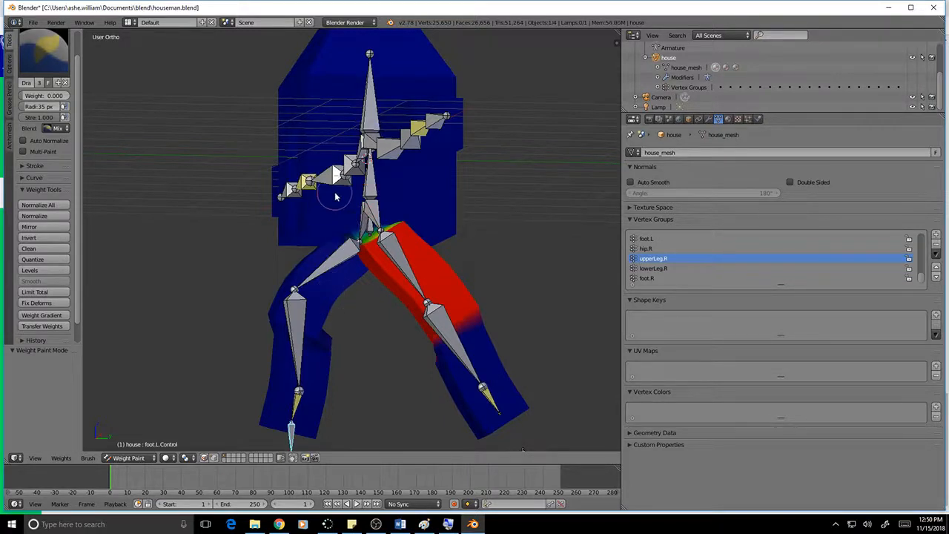
middle_click_drag(335, 196, 385, 200)
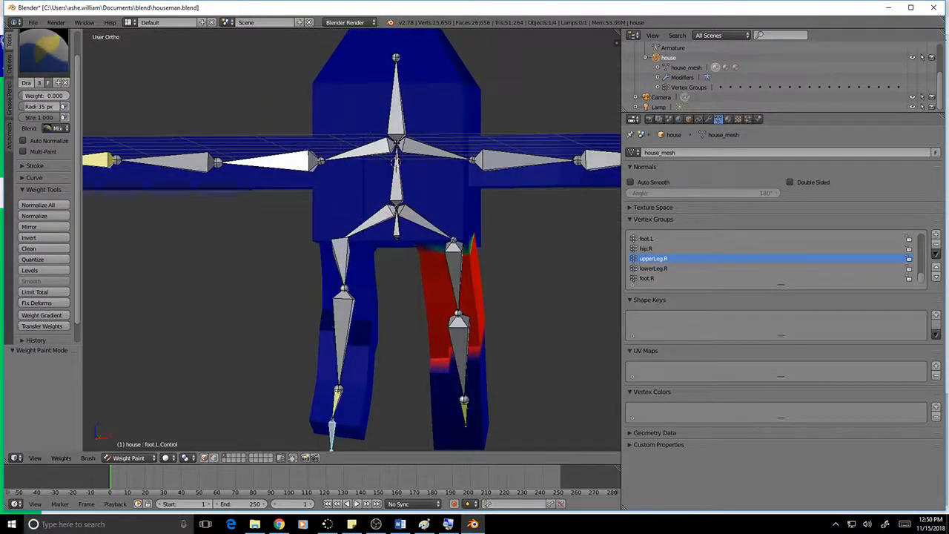
Turn on selection masking for weight painting and try moving foot.L.Control freely.
left_click(205, 459)
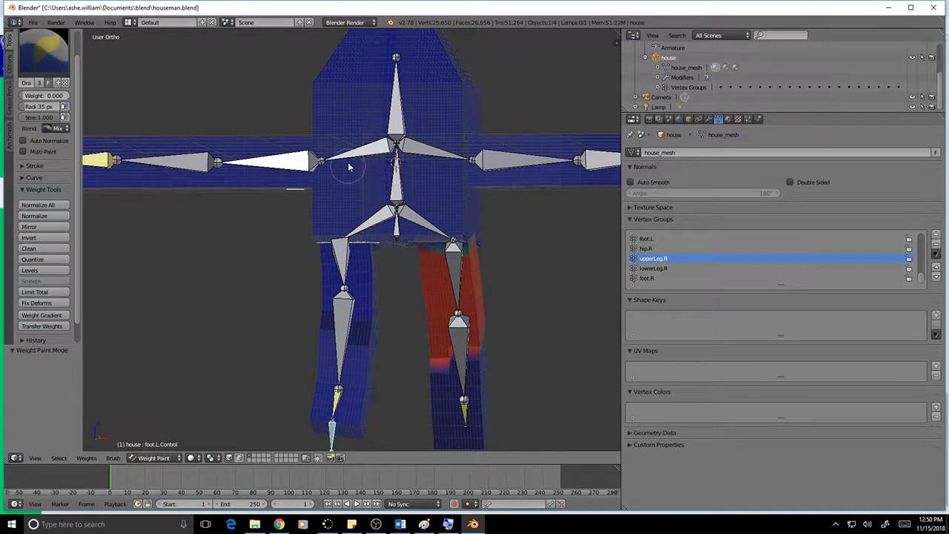
key("g")
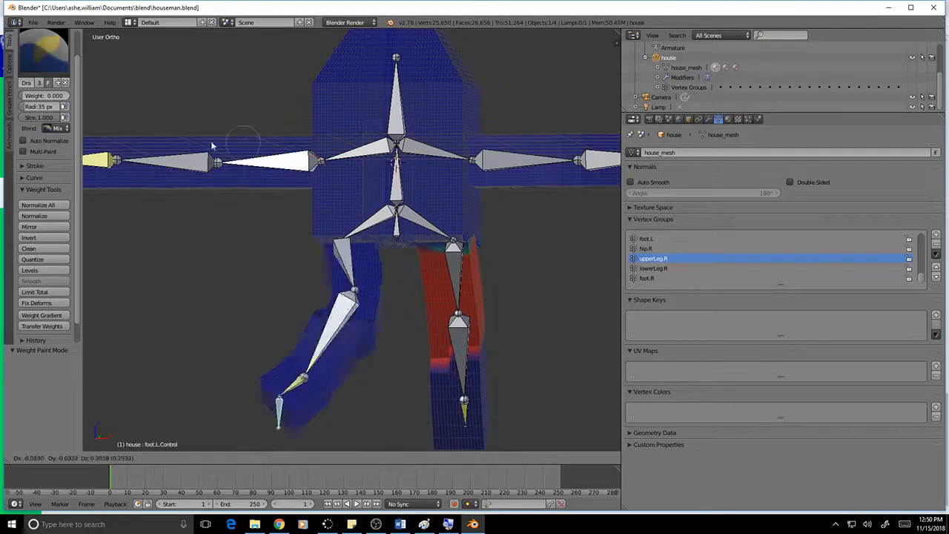
key("Escape")
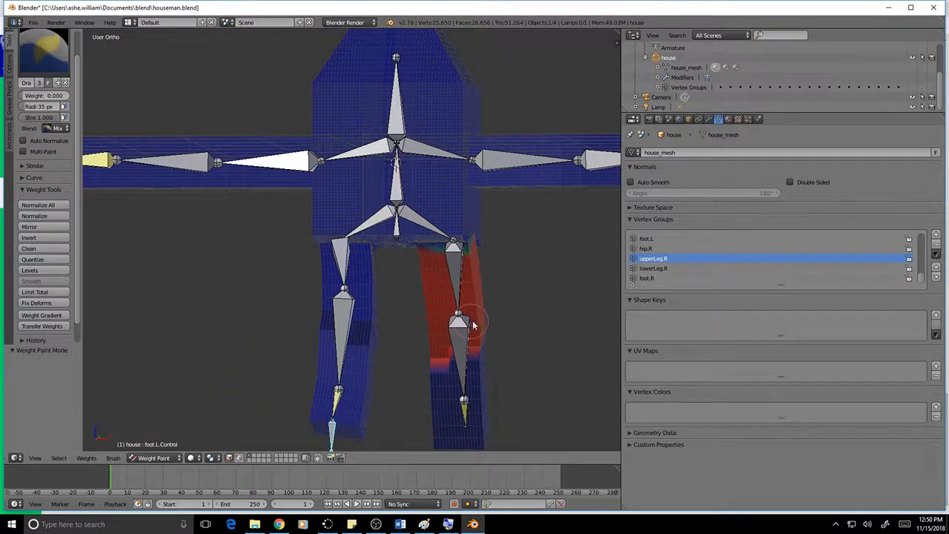
scroll(473, 324, "down", 2)
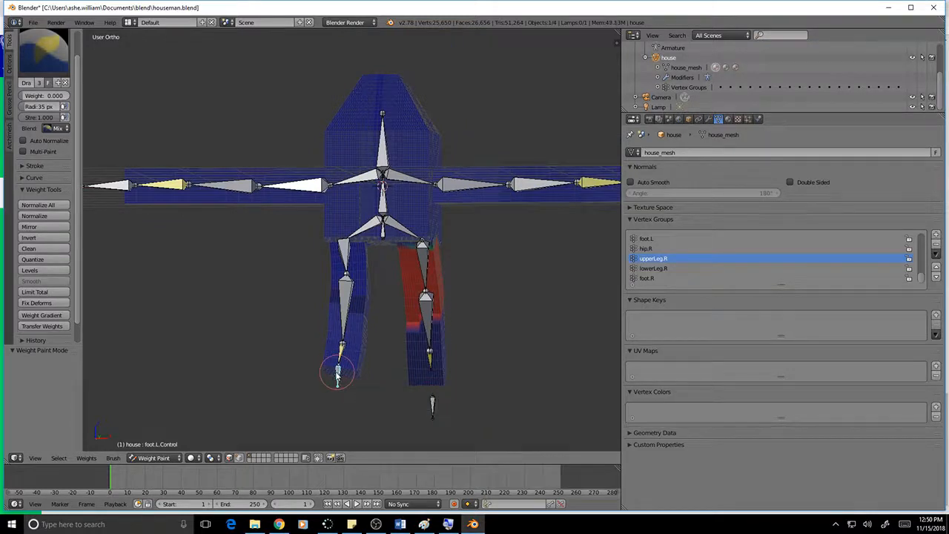
key("g")
key("Escape")
Compare the lowerLeg.R vertex group's weights with those of upperLeg.R, ending with upperLeg.R active.
left_click(654, 269)
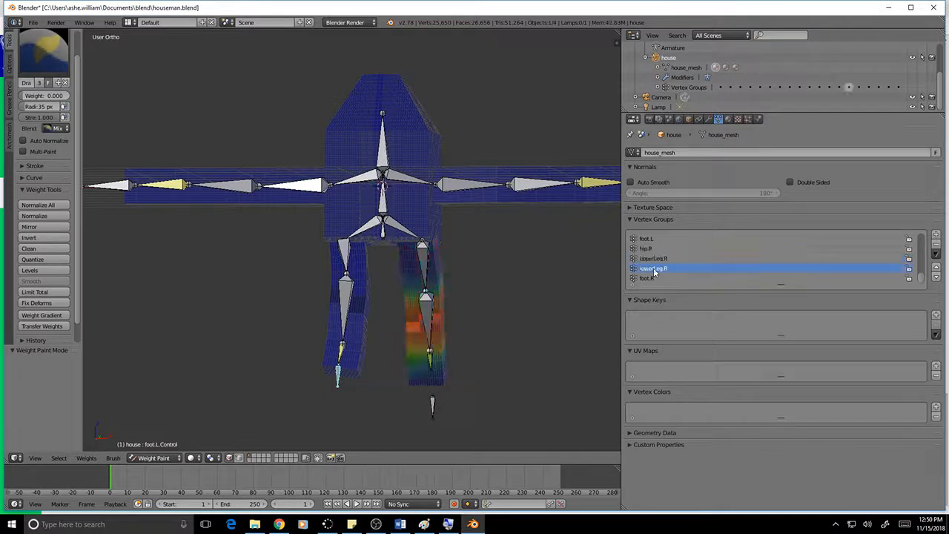
middle_click_drag(472, 352, 435, 333)
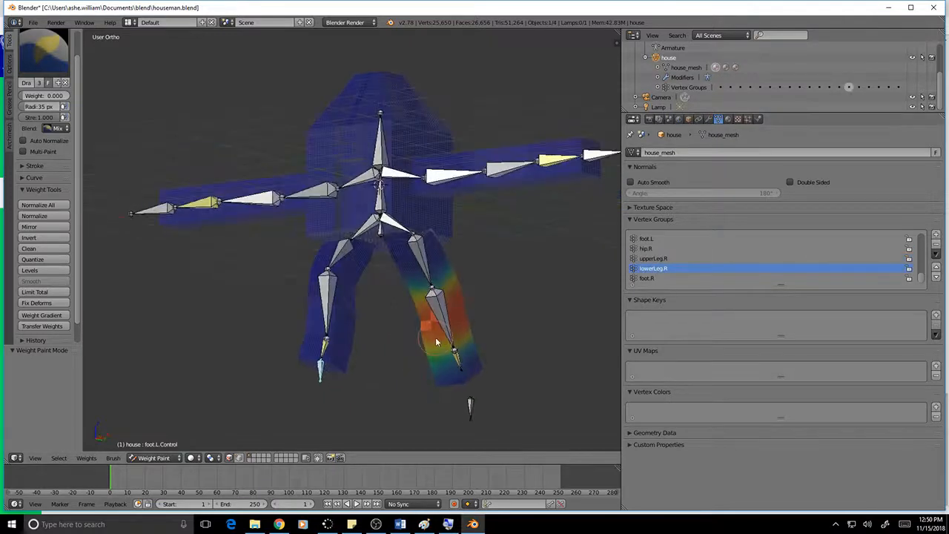
left_click(660, 259)
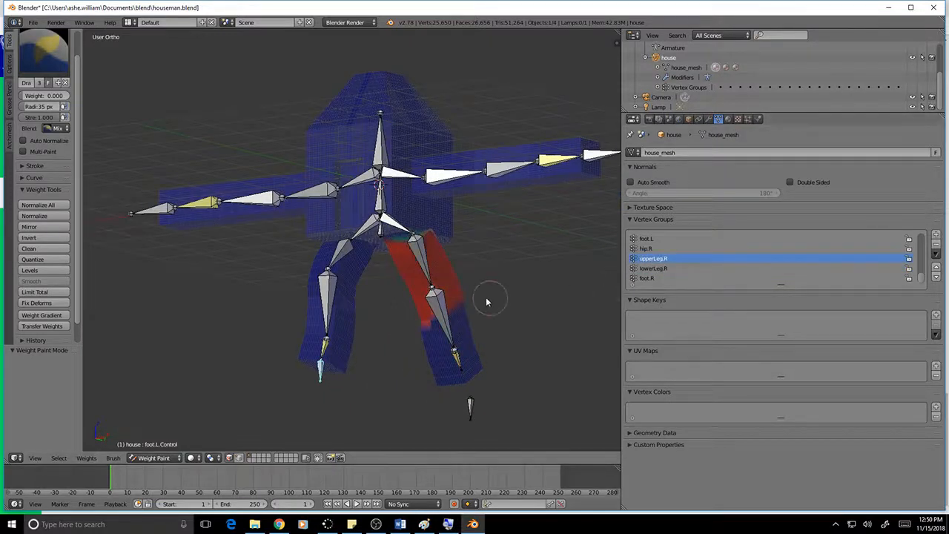
mouse_move(487, 298)
middle_mouse_down()
mouse_move(477, 388)
mouse_move(227, 279)
mouse_move(175, 278)
mouse_move(117, 312)
mouse_move(604, 291)
mouse_move(555, 275)
mouse_move(490, 276)
mouse_move(576, 314)
middle_mouse_up()
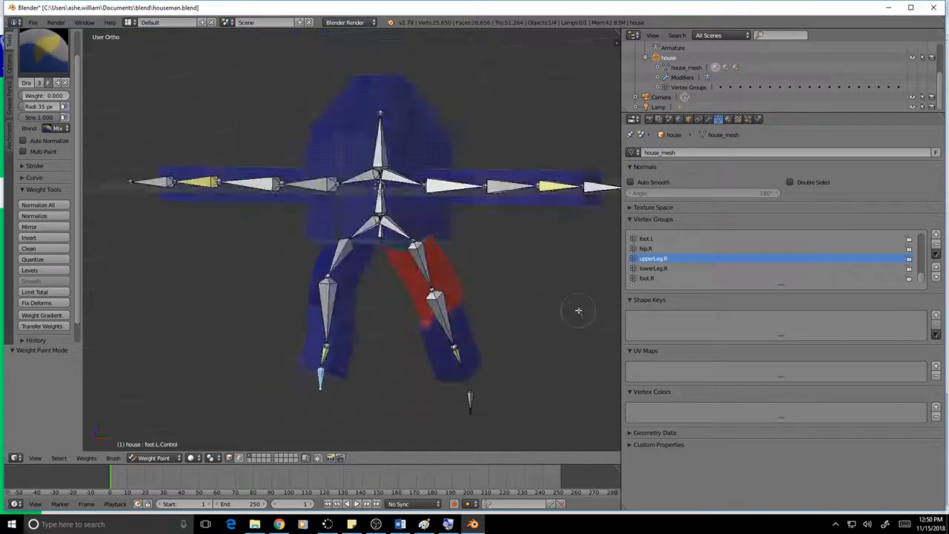
Return the house mesh to Object Mode and switch to the armature in Pose Mode.
key("Tab")
left_click(140, 458)
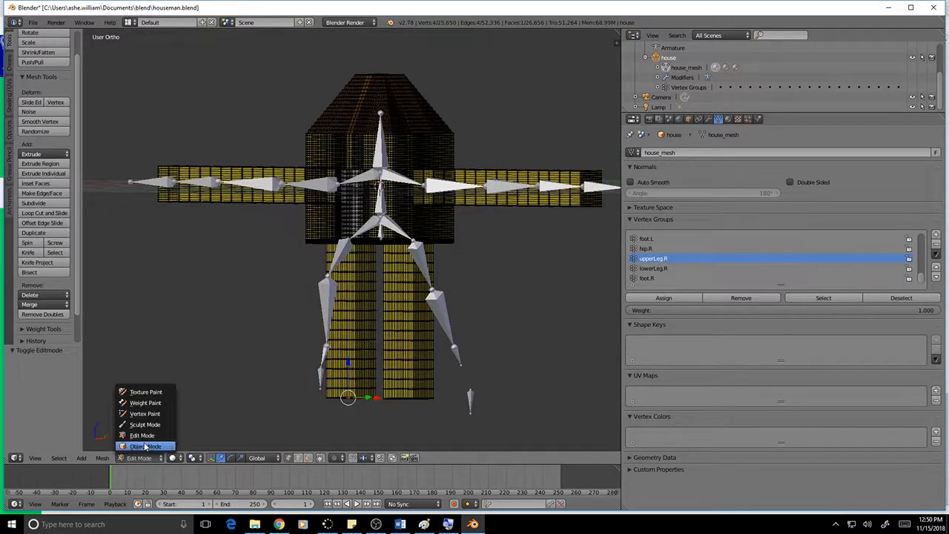
left_click(141, 447)
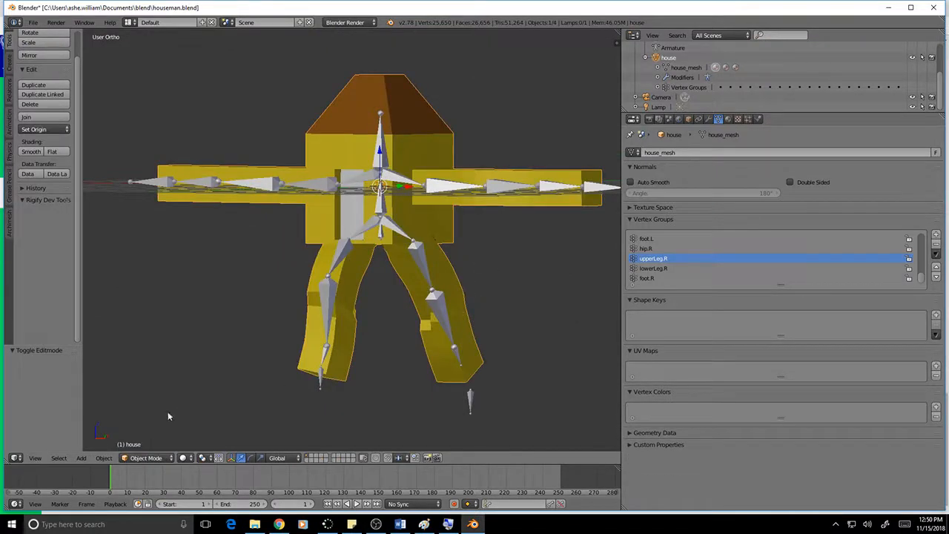
left_click(145, 457)
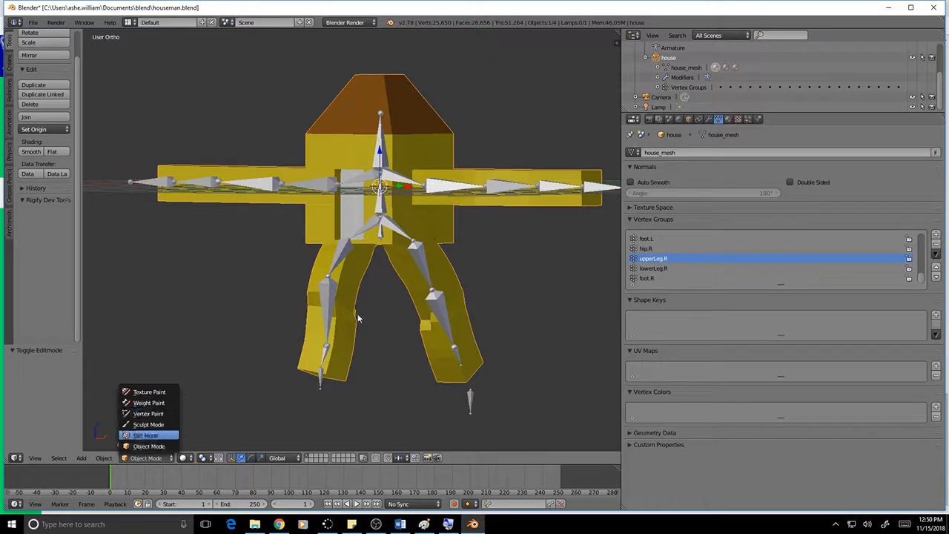
right_click(398, 289)
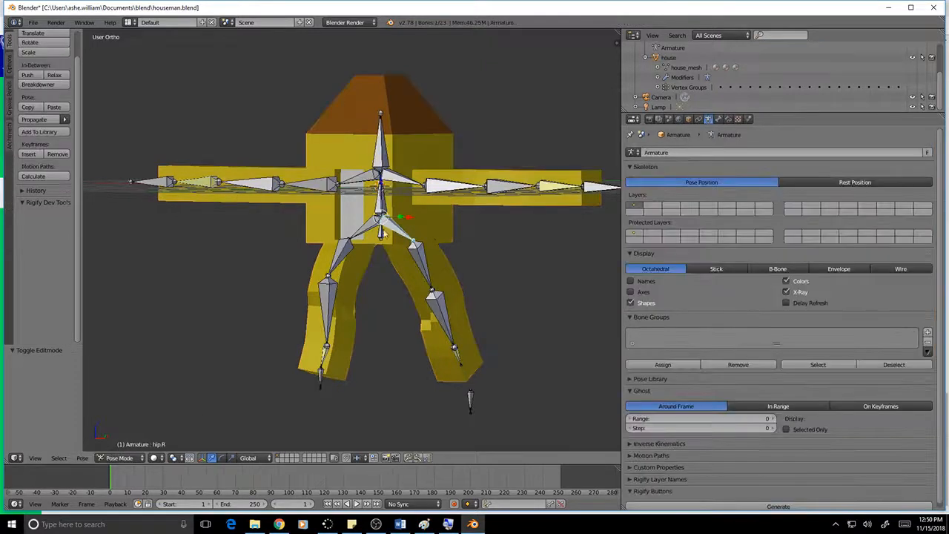
key("ctrl+Tab")
Raise foot.R.Control by 1.048 along Z and move it -1.255 along Y to test the right leg.
right_click(471, 400)
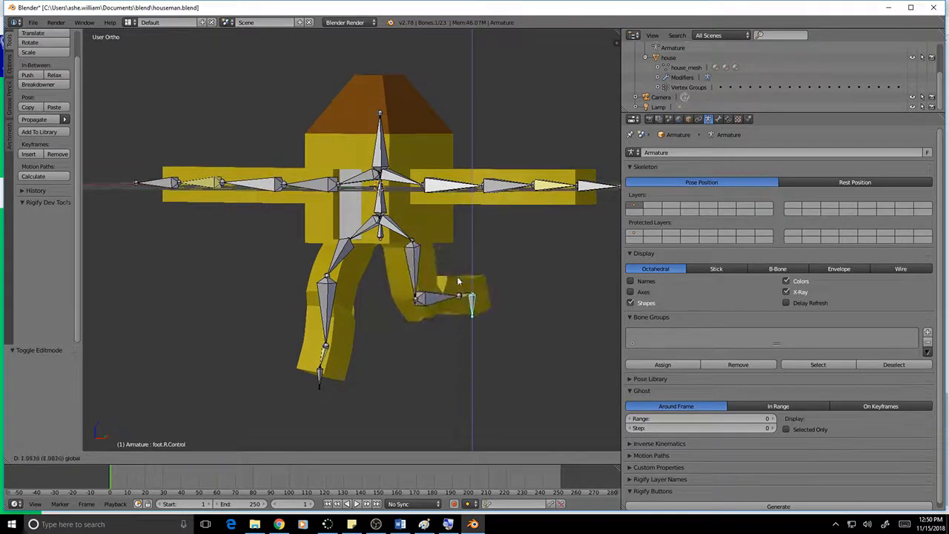
left_click(467, 310)
middle_click_drag(530, 361, 496, 359)
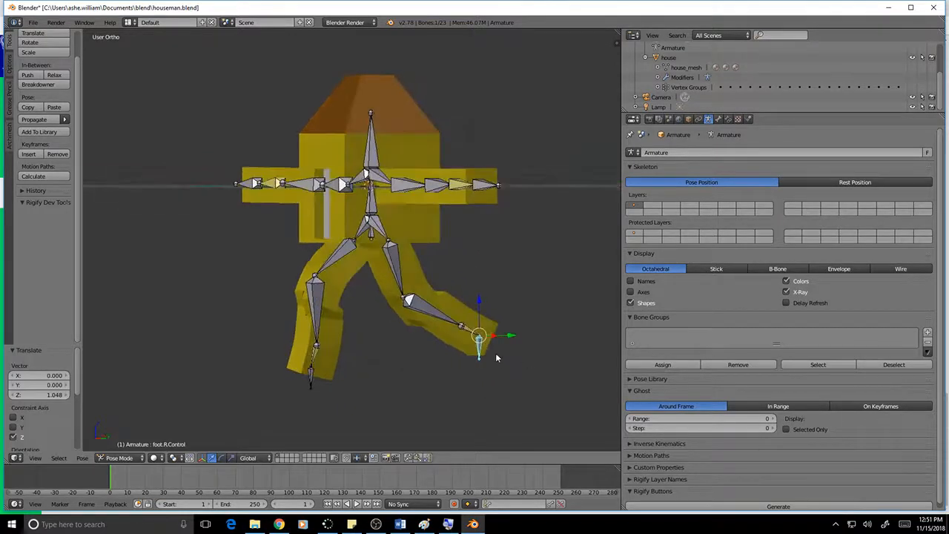
key("g")
key("y")
left_click(450, 329)
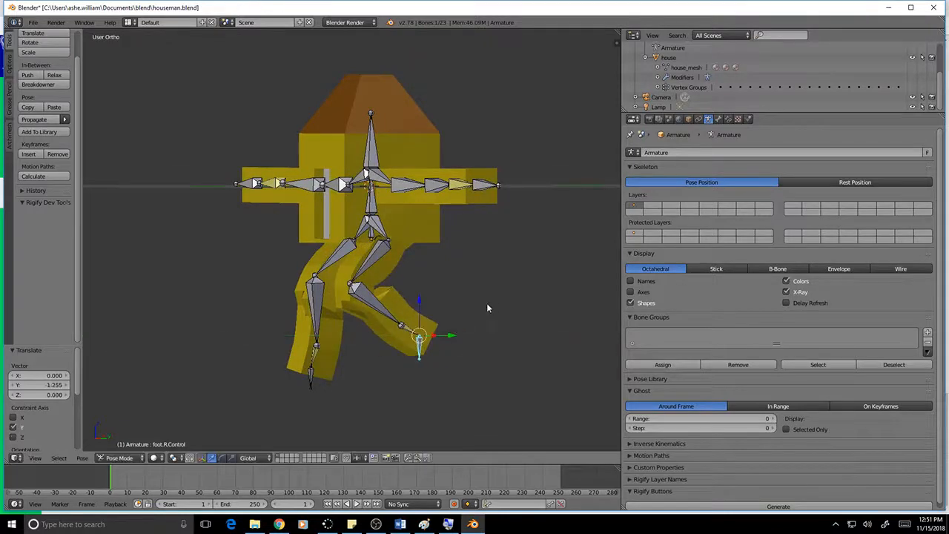
middle_click_drag(487, 303, 499, 323)
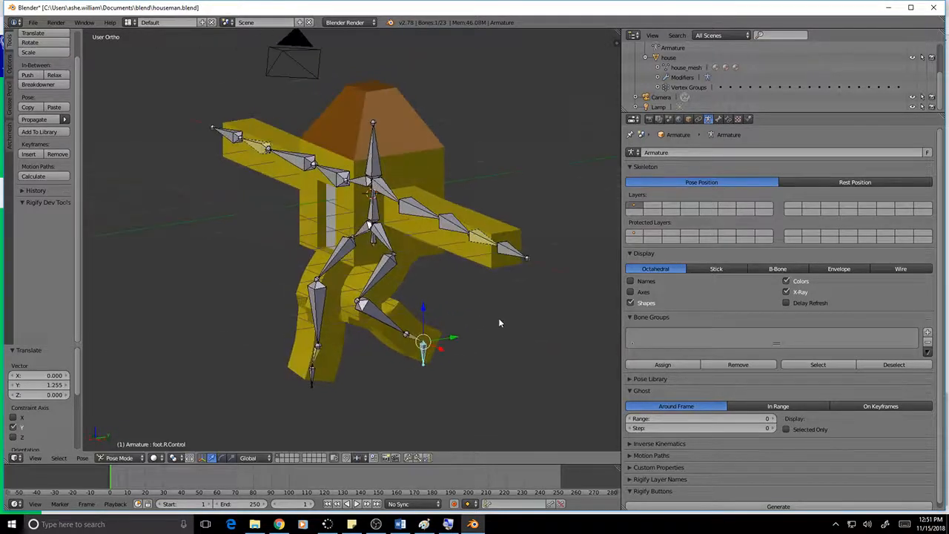
Move foot.L.Control by -0.193 along Z to test the left leg.
right_click(313, 371)
key("g")
key("z")
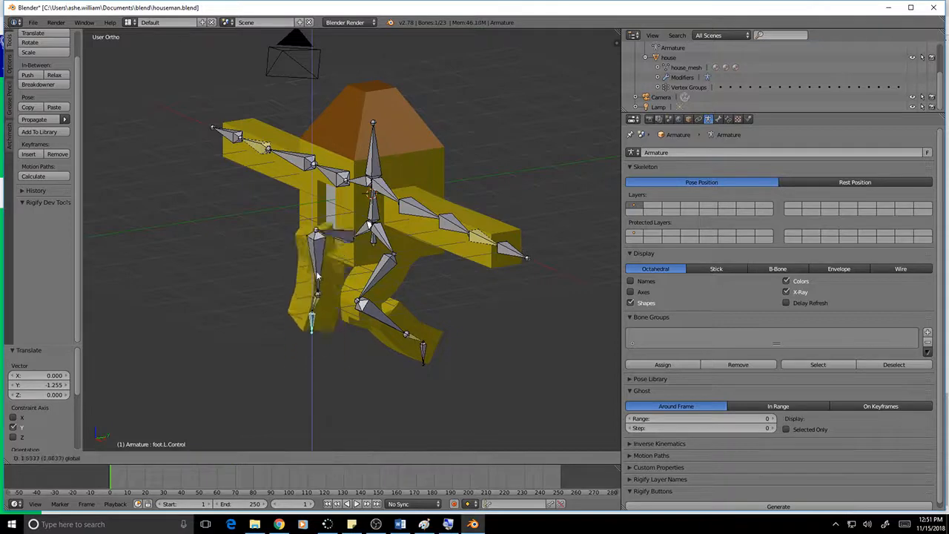
left_click(314, 349)
middle_click_drag(319, 349, 314, 317)
middle_click_drag(429, 344, 448, 358)
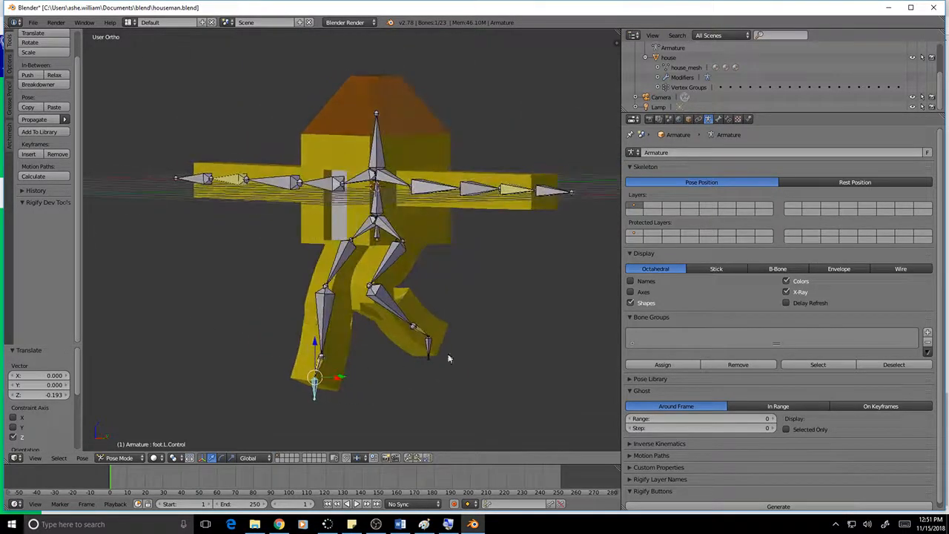
Move foot.L.Control by 4.091 along X and inspect the mesh around the hips.
key("g")
key("x")
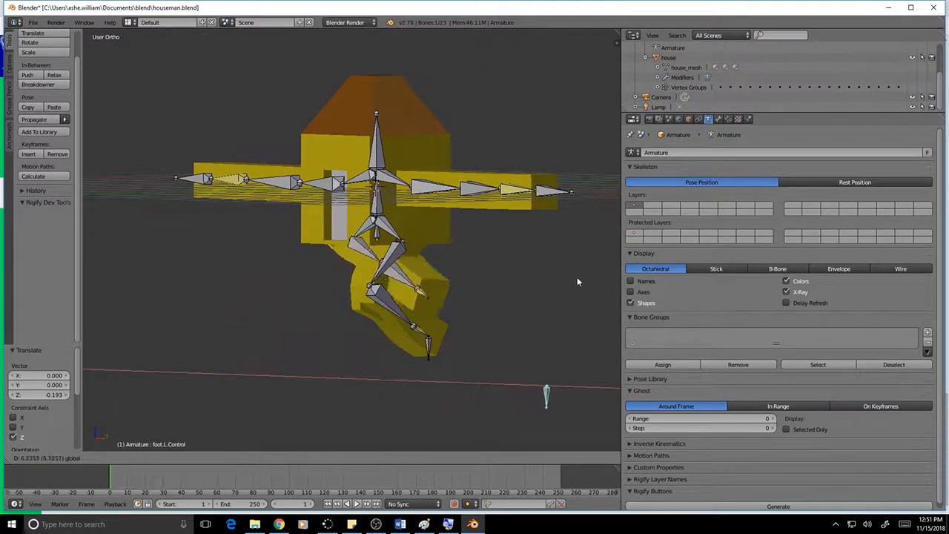
left_click(412, 291)
scroll(393, 291, "up", 6)
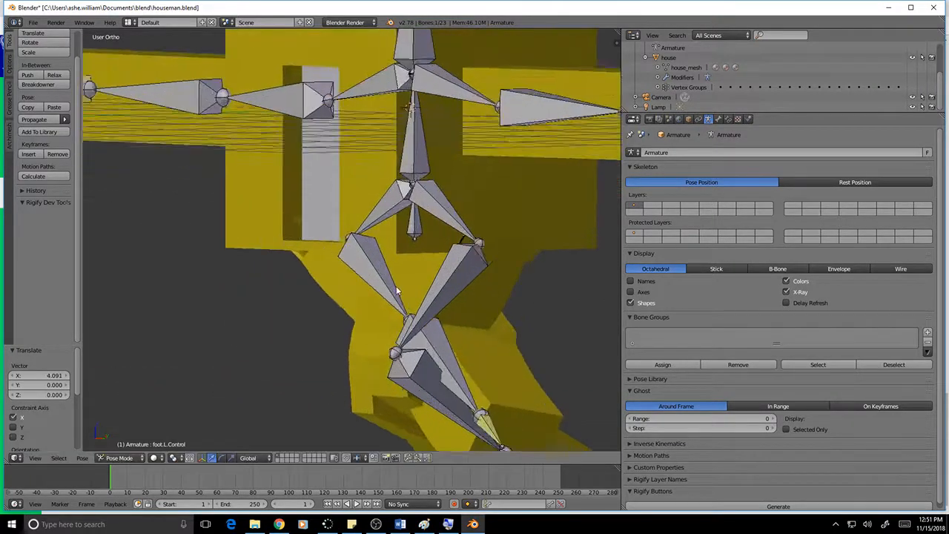
scroll(286, 224, "down", 3)
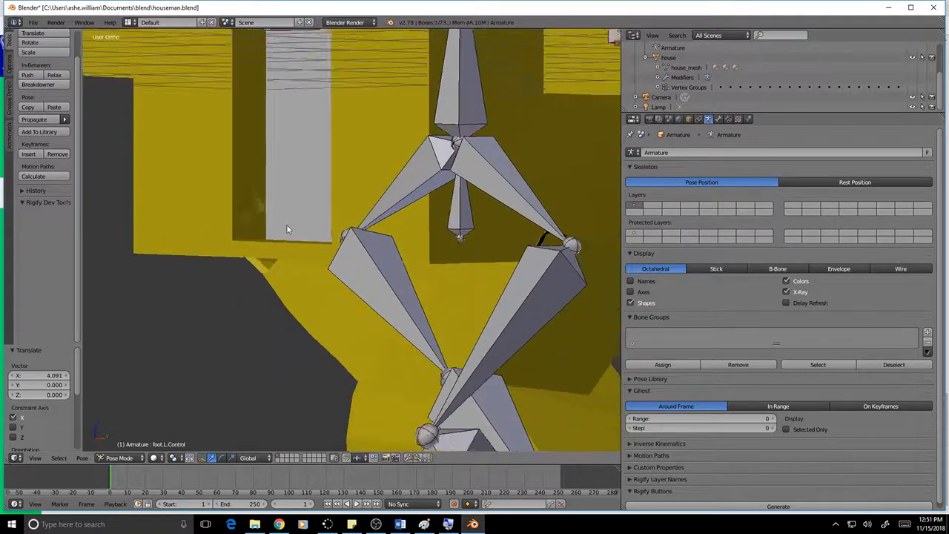
scroll(443, 218, "down", 3)
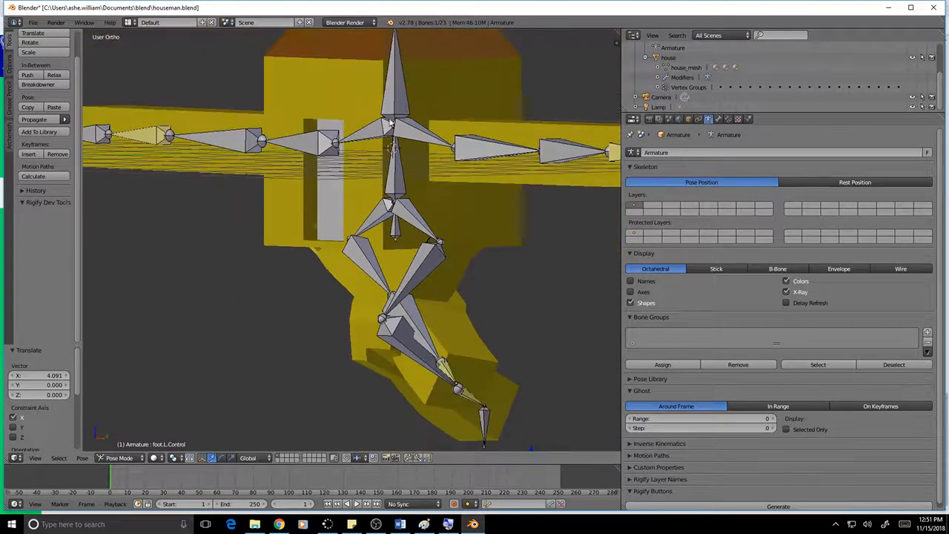
middle_click_drag(334, 113, 419, 158)
Return the armature to Object Mode and switch the house mesh to Weight Paint mode.
key("Tab")
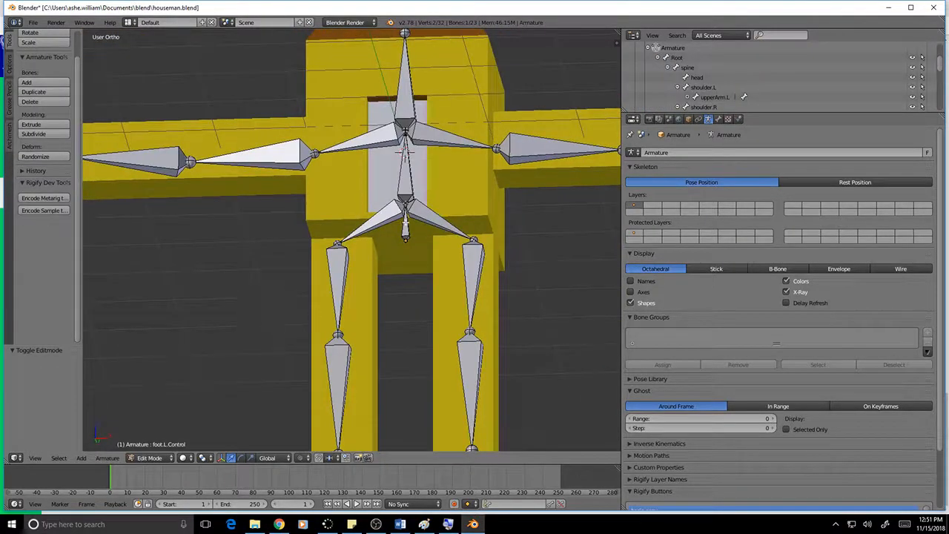
left_click(164, 459)
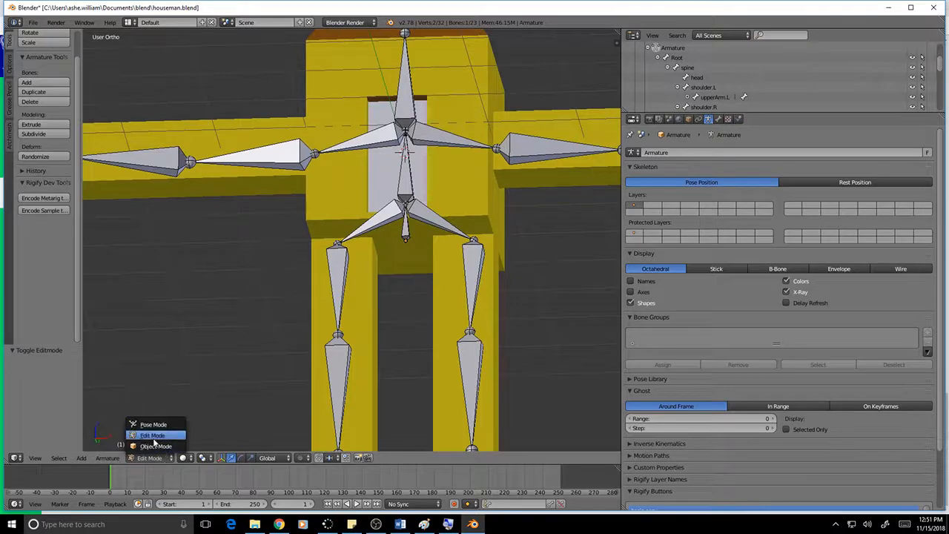
left_click(154, 446)
right_click(348, 197)
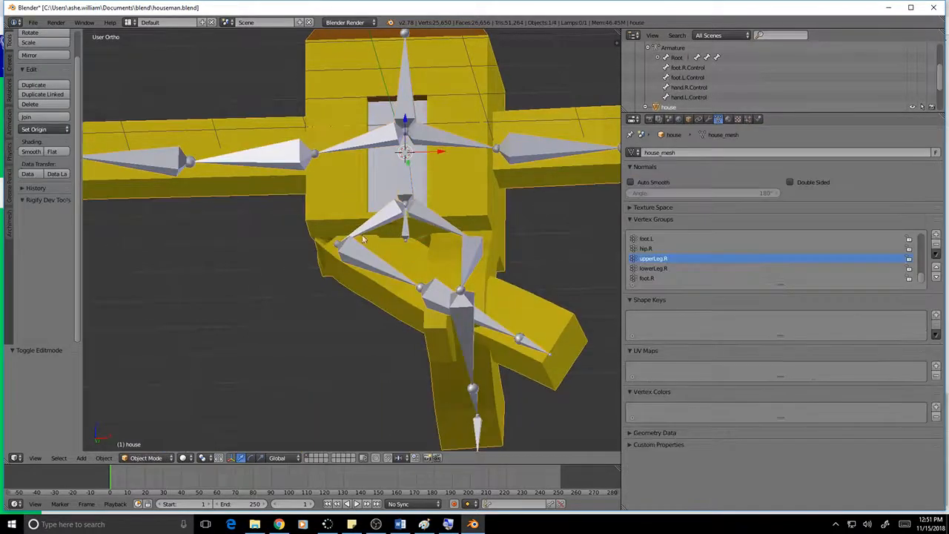
left_click(146, 458)
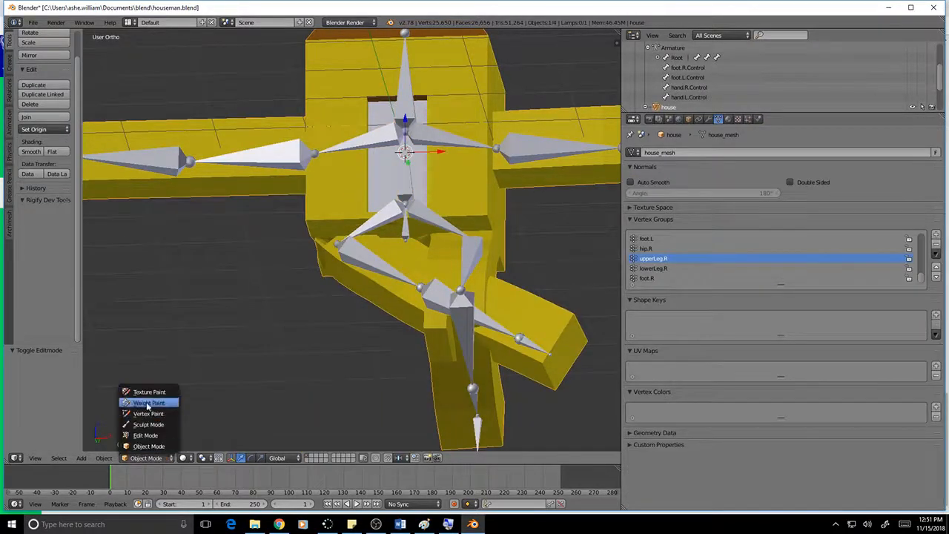
left_click(150, 403)
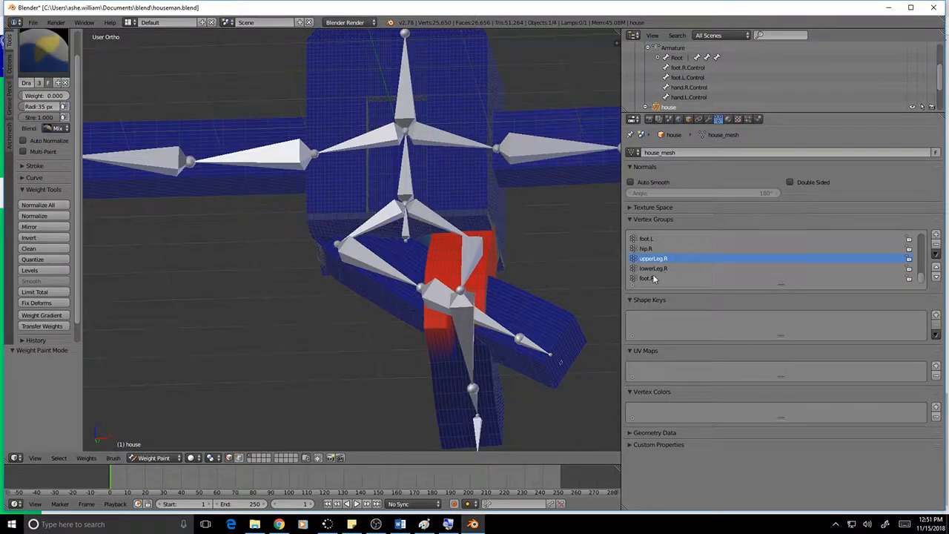
Activate the upperLeg.L vertex group, turn off selection masking, and examine its weights where the leg meets the torso.
scroll(667, 271, "up", 3)
left_click(658, 250)
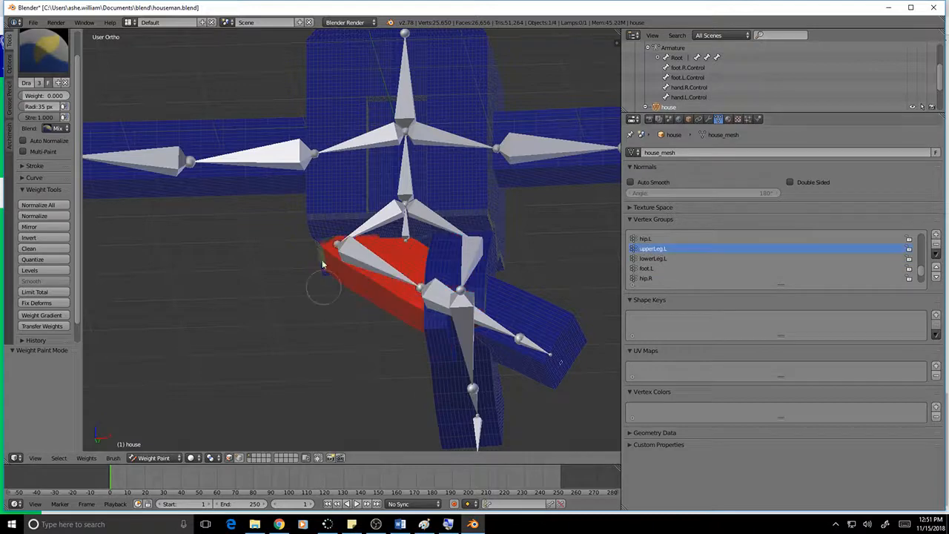
middle_click_drag(292, 280, 230, 295)
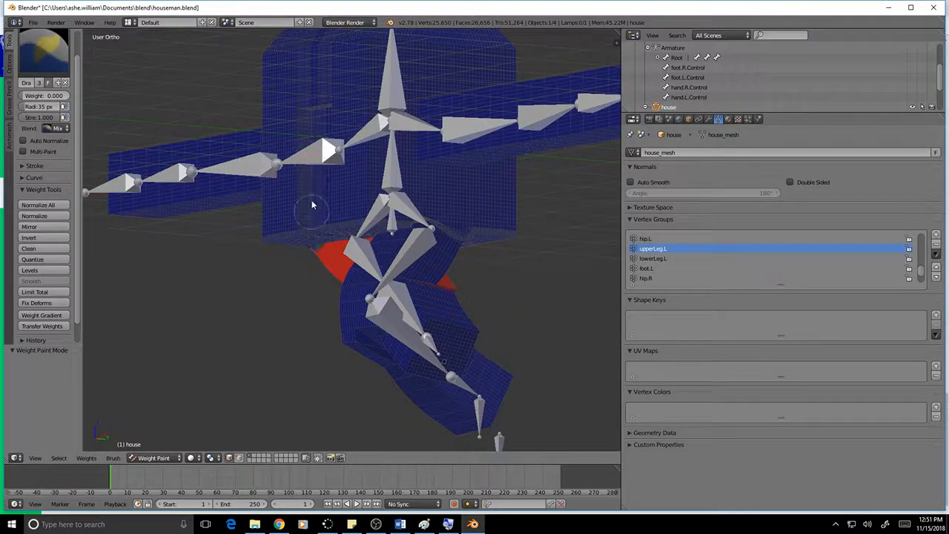
left_click(228, 459)
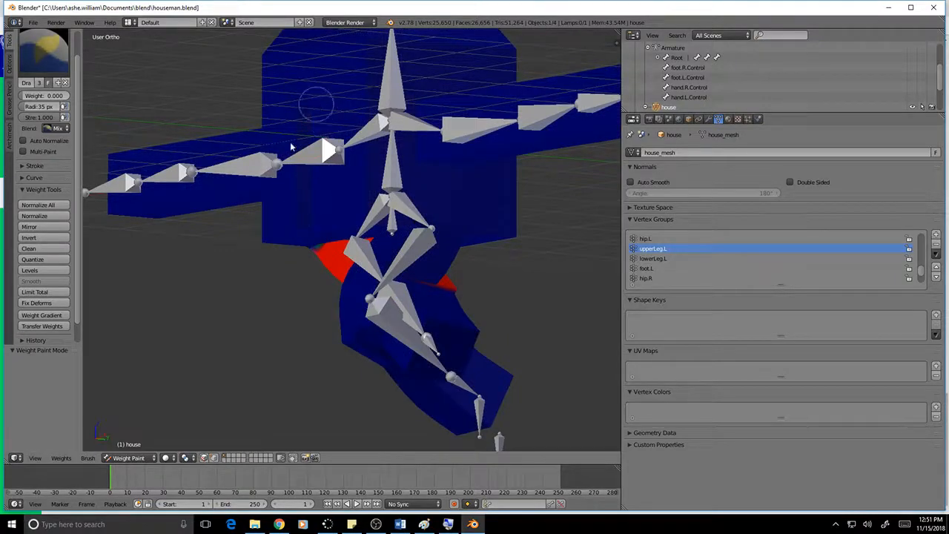
middle_click_drag(259, 144, 364, 123)
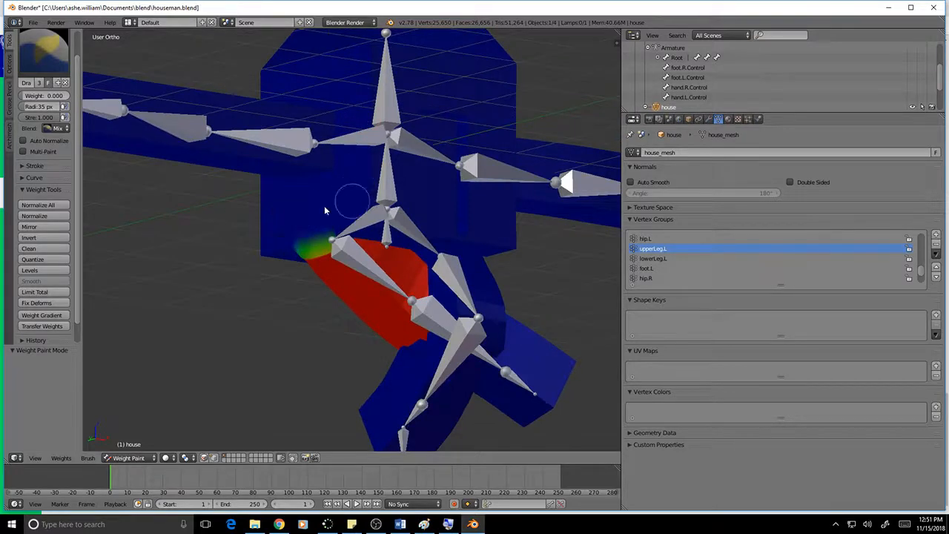
middle_click_drag(414, 174, 314, 193)
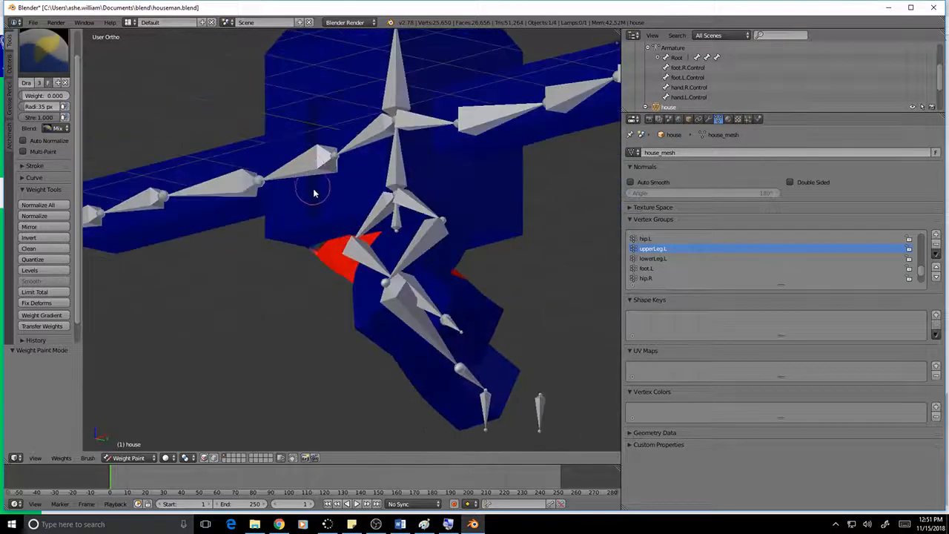
middle_click_drag(348, 225, 329, 174)
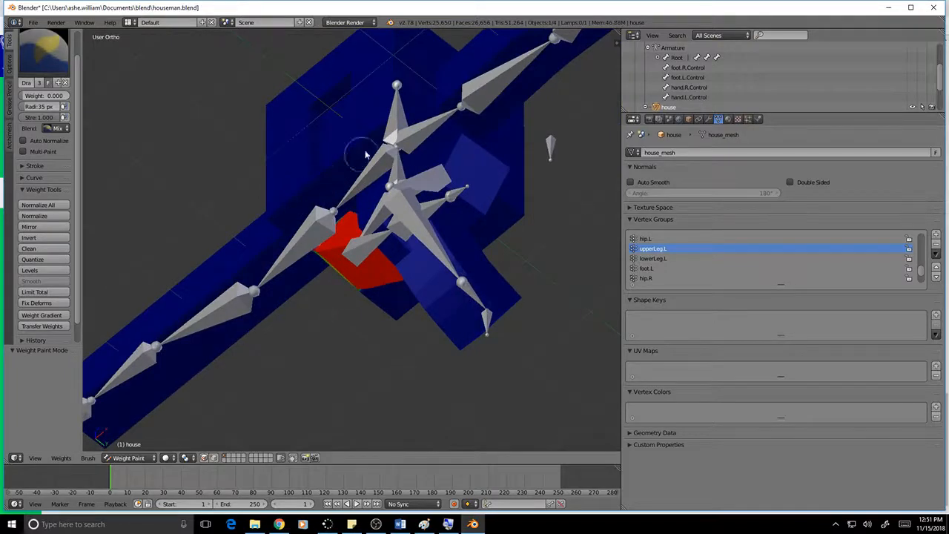
mouse_move(350, 171)
middle_mouse_down()
mouse_move(366, 123)
mouse_move(360, 165)
middle_mouse_up()
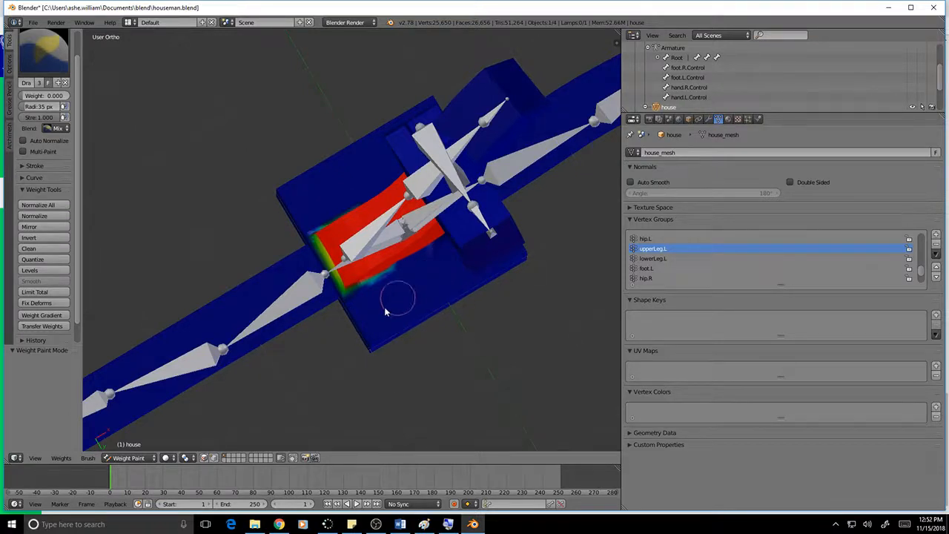
middle_click_drag(290, 220, 358, 319)
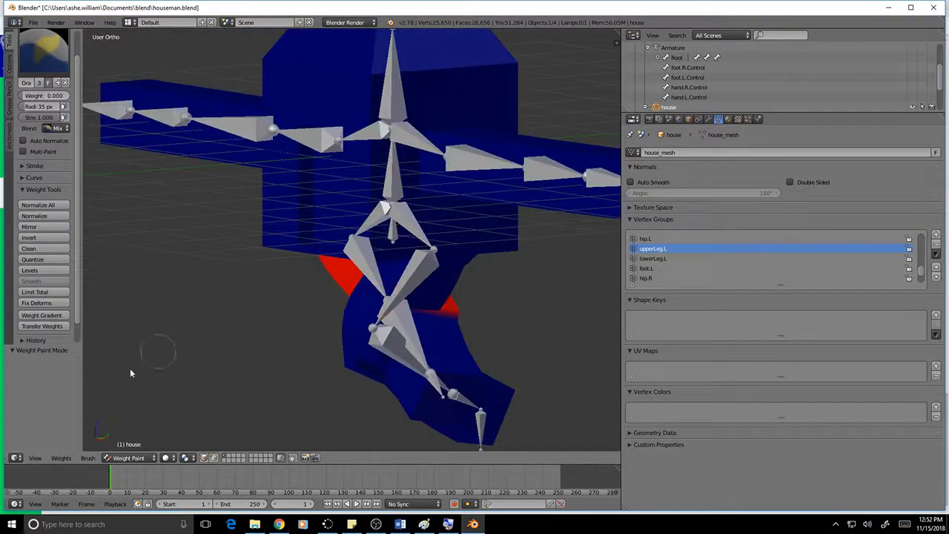
Take the house mesh back to Object Mode and put the armature in Pose Mode.
key("Tab")
left_click(144, 458)
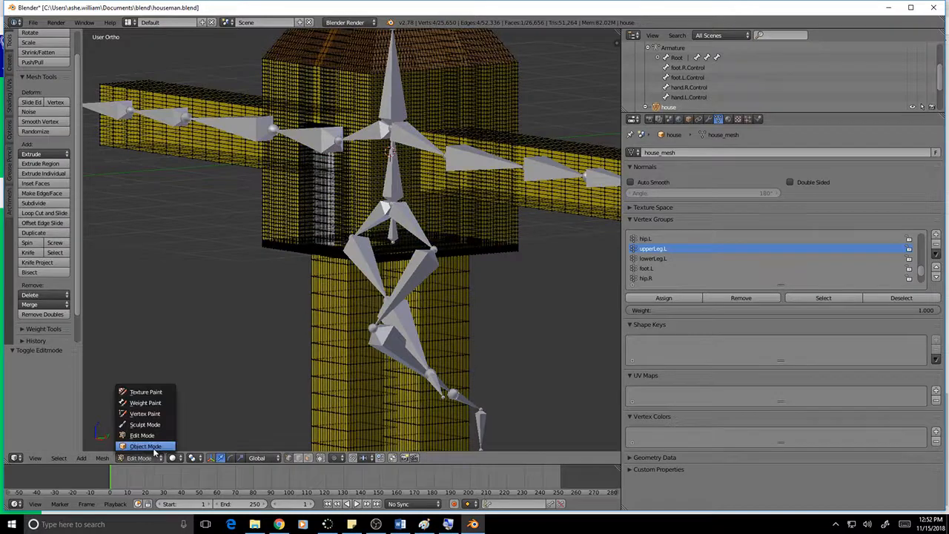
left_click(140, 448)
right_click(389, 202)
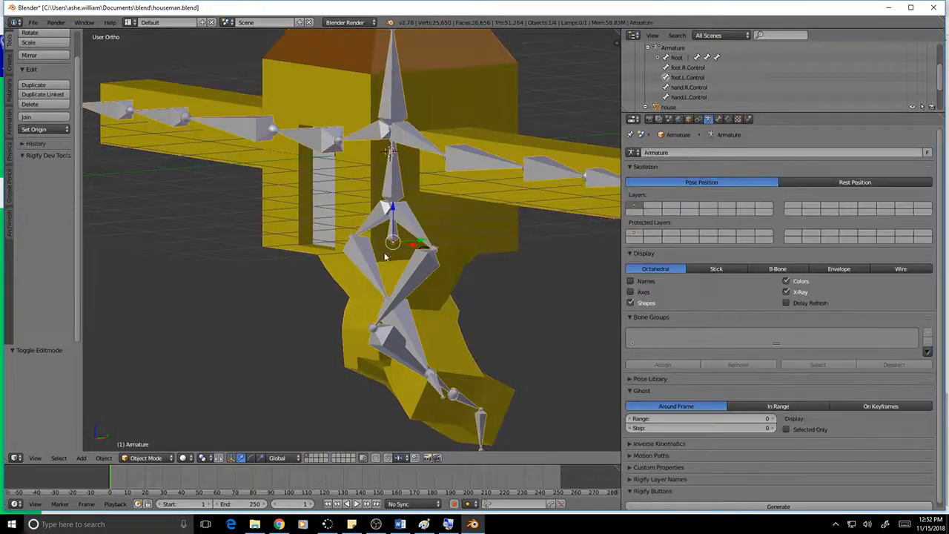
left_click(148, 457)
left_click(146, 424)
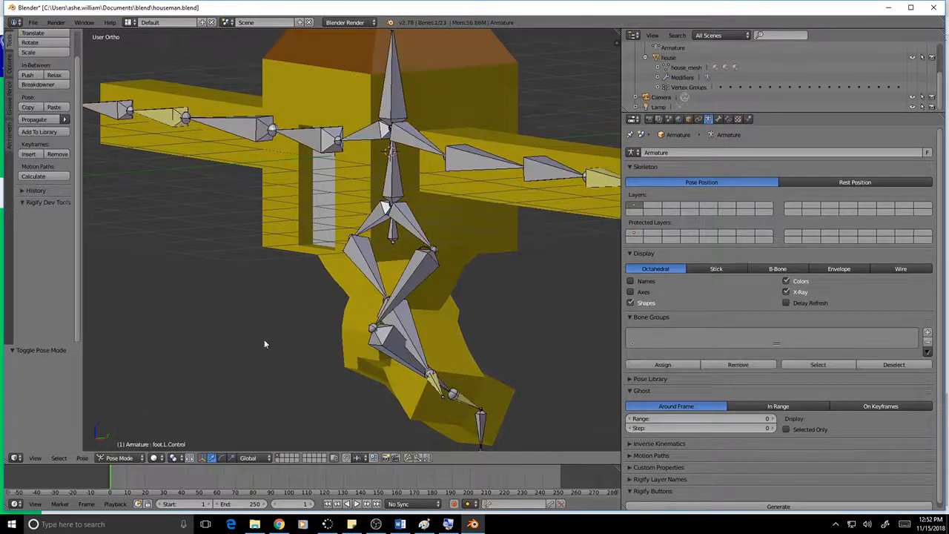
Select all bones and clear their pose location and rotation.
mouse_move(461, 340)
middle_mouse_down()
mouse_move(461, 323)
mouse_move(448, 351)
middle_mouse_up()
key("a")
key("a")
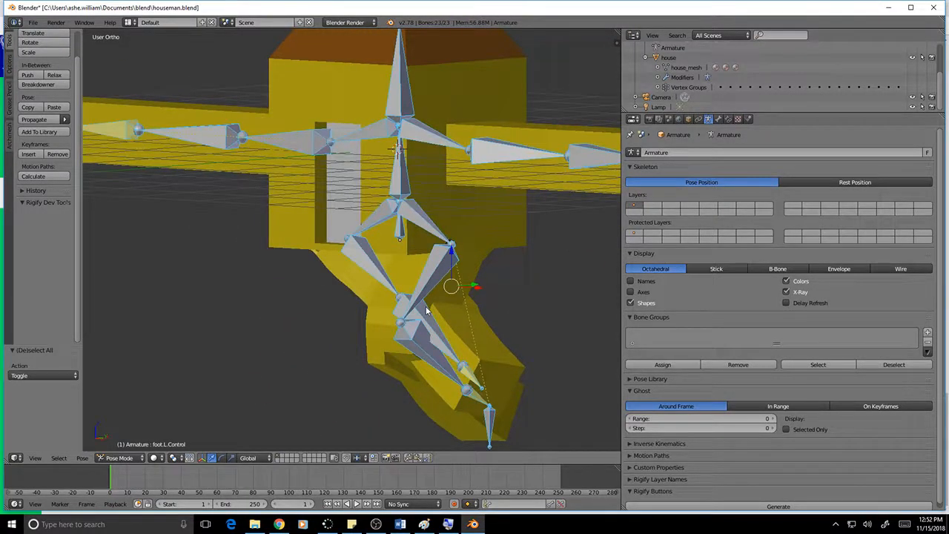
key("alt+g")
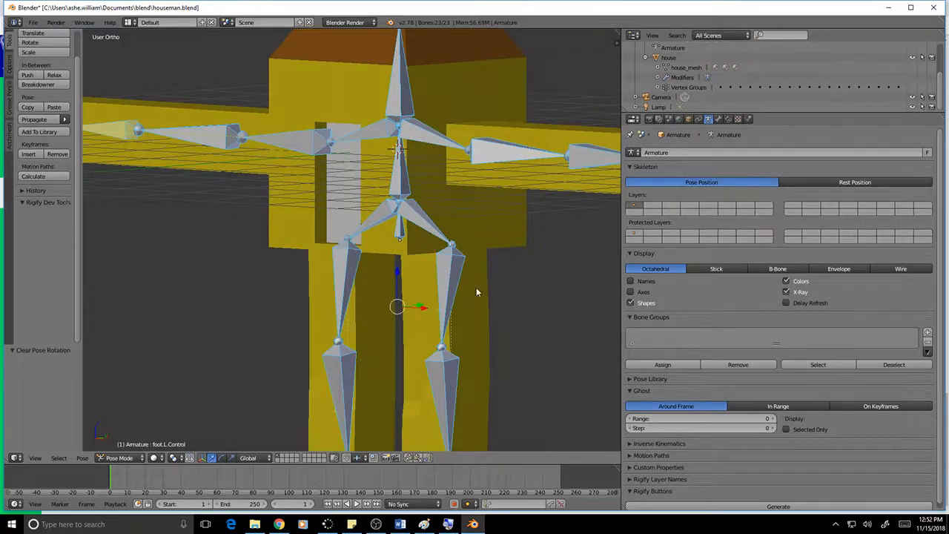
scroll(464, 324, "down", 3)
mouse_move(489, 325)
middle_mouse_down()
mouse_move(464, 315)
mouse_move(481, 323)
middle_mouse_up()
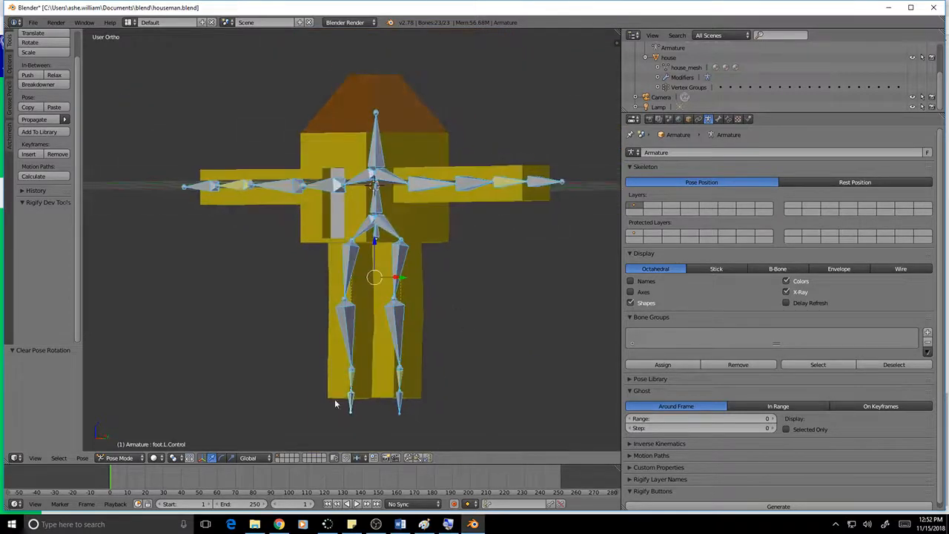
Move foot.L.Control by -0.435 along Y to test the left leg.
left_click(352, 401)
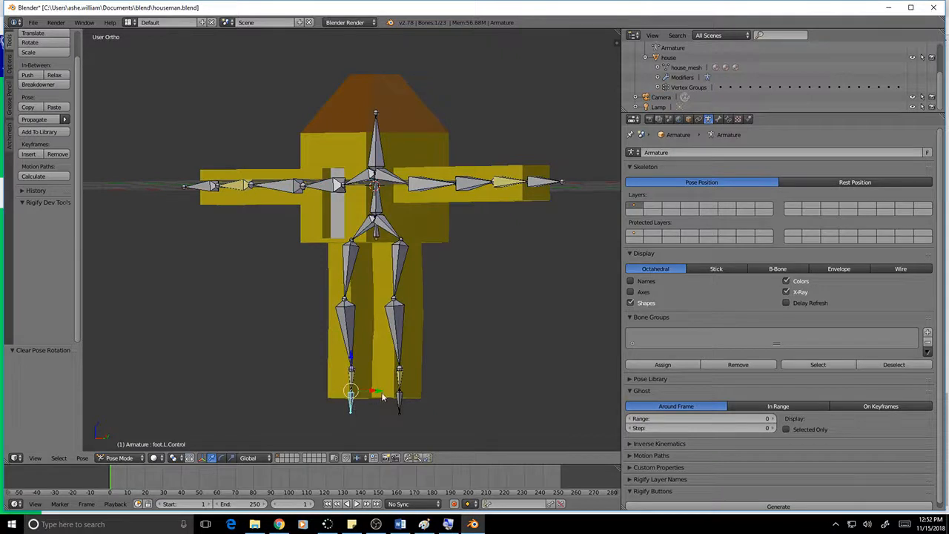
key("g")
key("y")
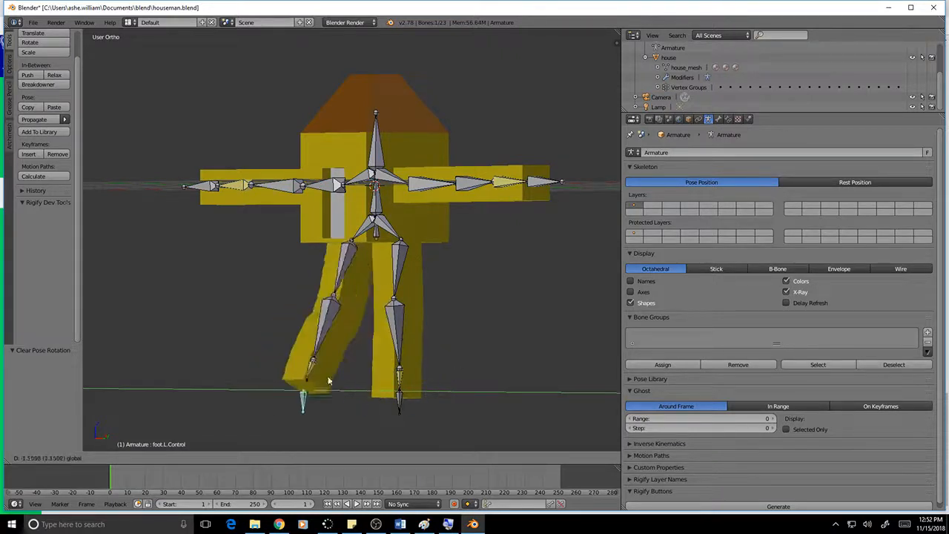
left_click(363, 367)
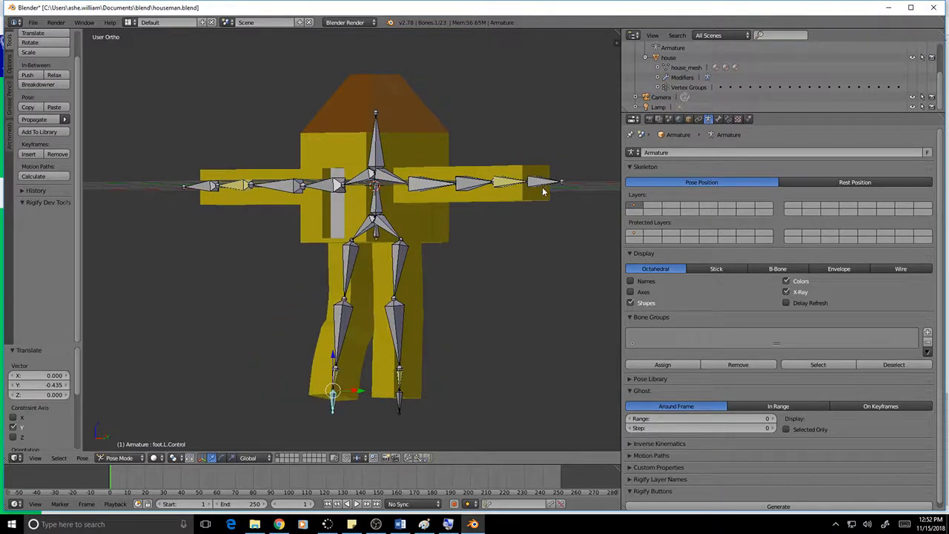
Move hand.R.Control by -2.888 along Y to test the right arm.
left_click(549, 183)
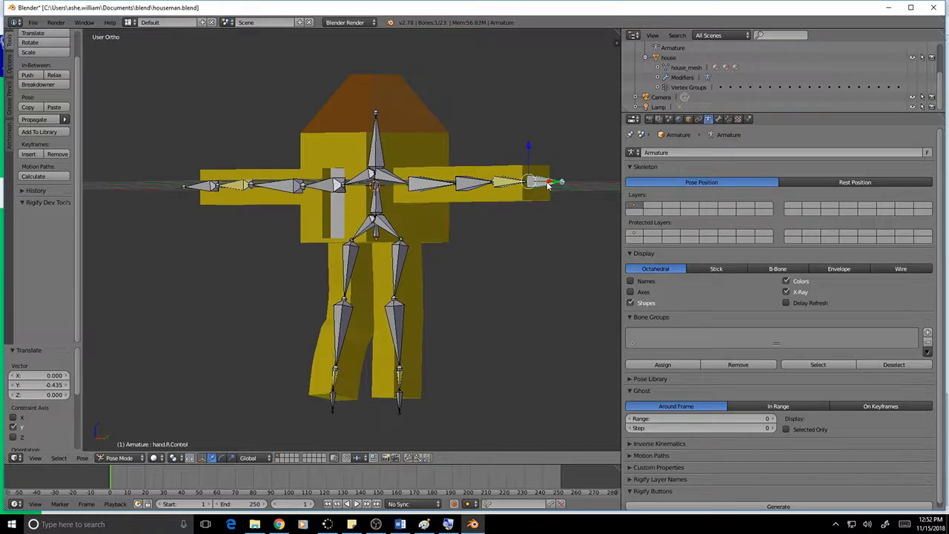
middle_click_drag(532, 239, 513, 257)
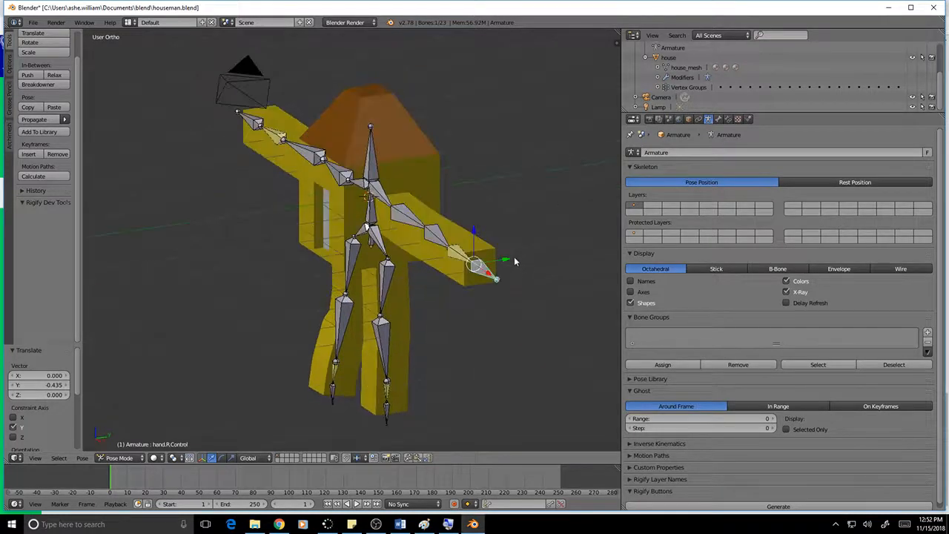
key("g")
key("y")
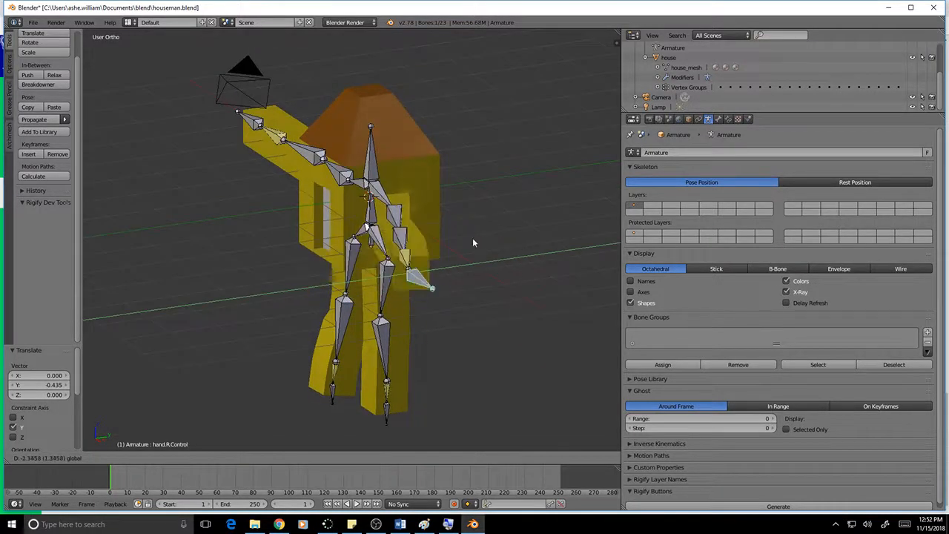
left_click(521, 229)
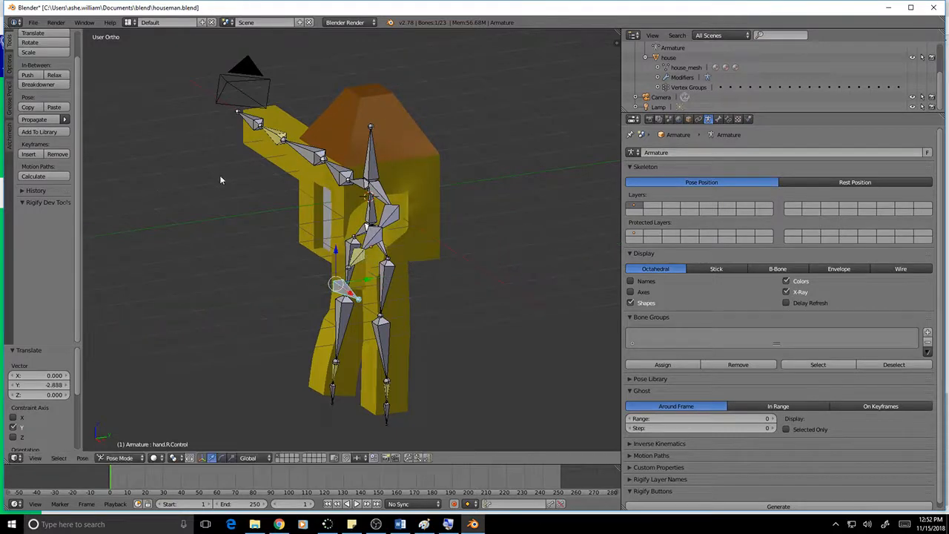
Pull hand.L.Control forward along Y and move it 2.188 along X to test the left arm.
middle_click_drag(220, 175, 118, 164)
right_click(130, 169)
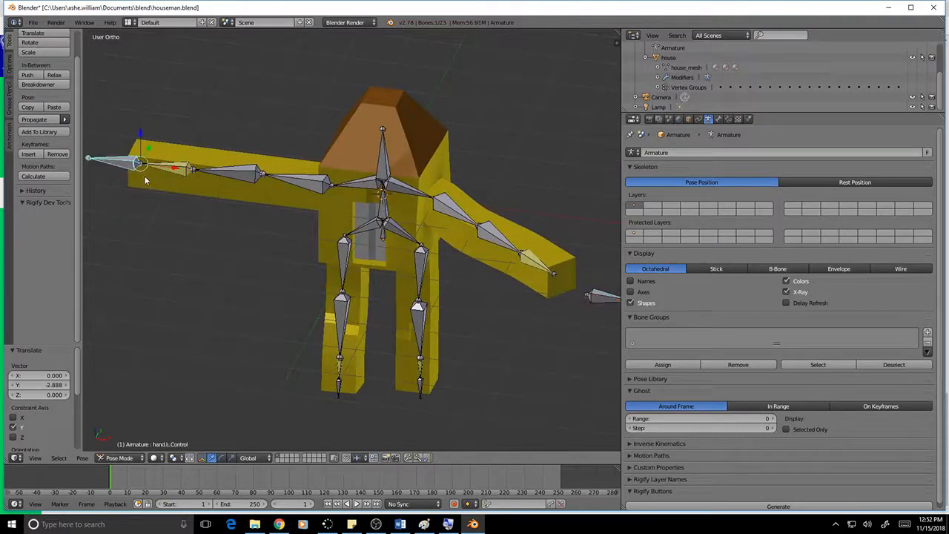
left_click_drag(147, 148, 263, 224)
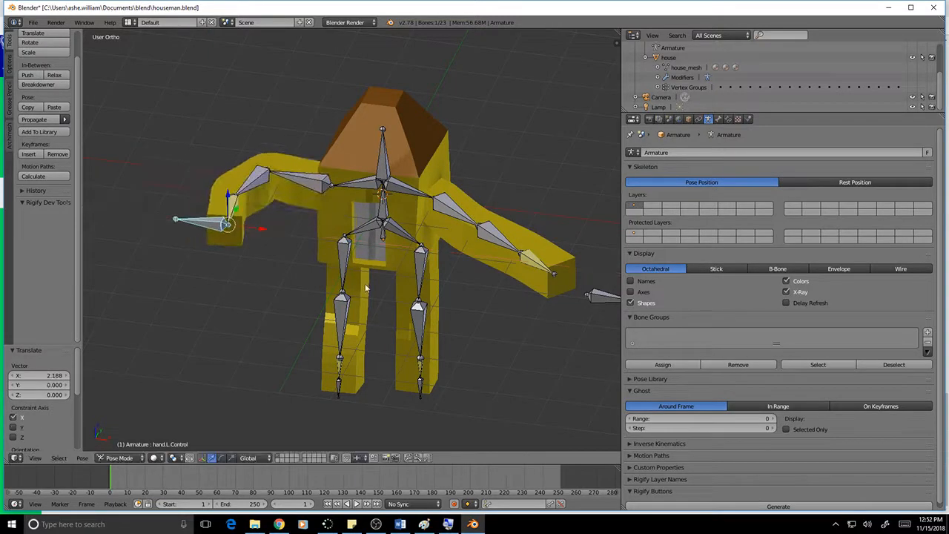
middle_click_drag(391, 288, 459, 238)
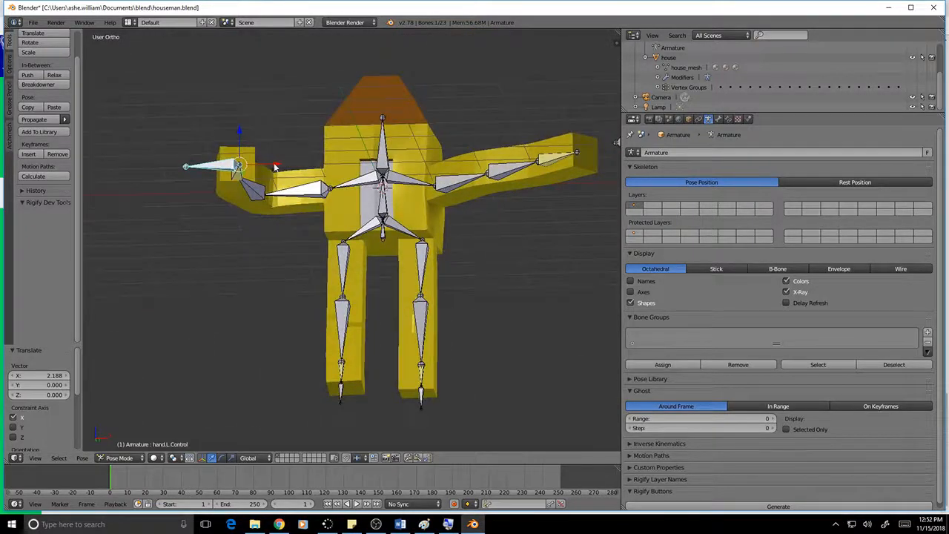
Move hand.L.Control by 0.568 along X and hand.R.Control by -3.765 along X to bend both arms inward.
left_click_drag(274, 168, 304, 164)
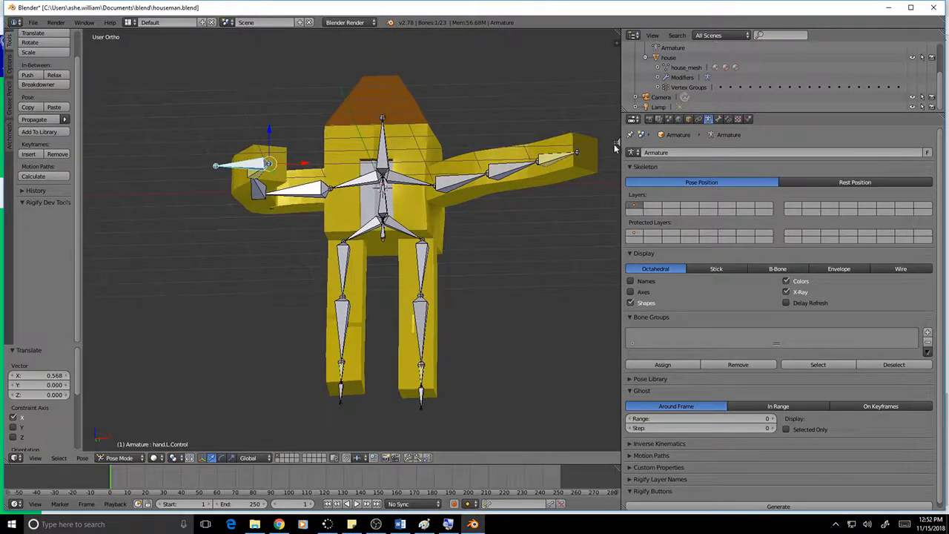
middle_click_drag(590, 196, 579, 214)
right_click(593, 169)
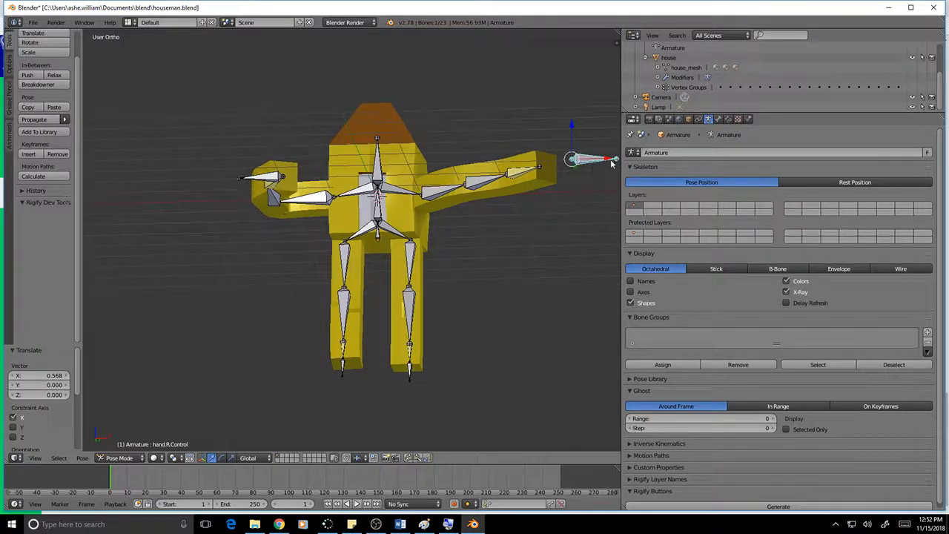
key("g")
left_click(443, 204)
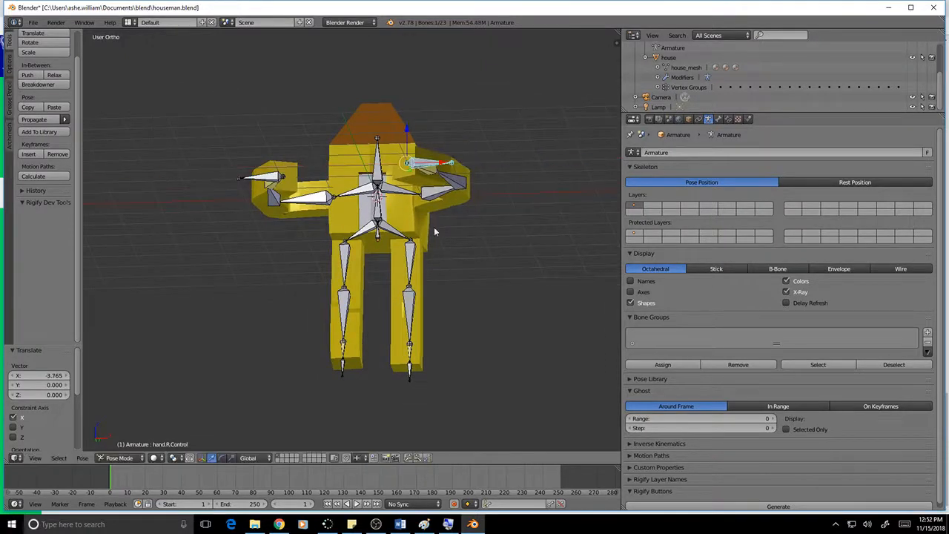
middle_click_drag(434, 227, 431, 269)
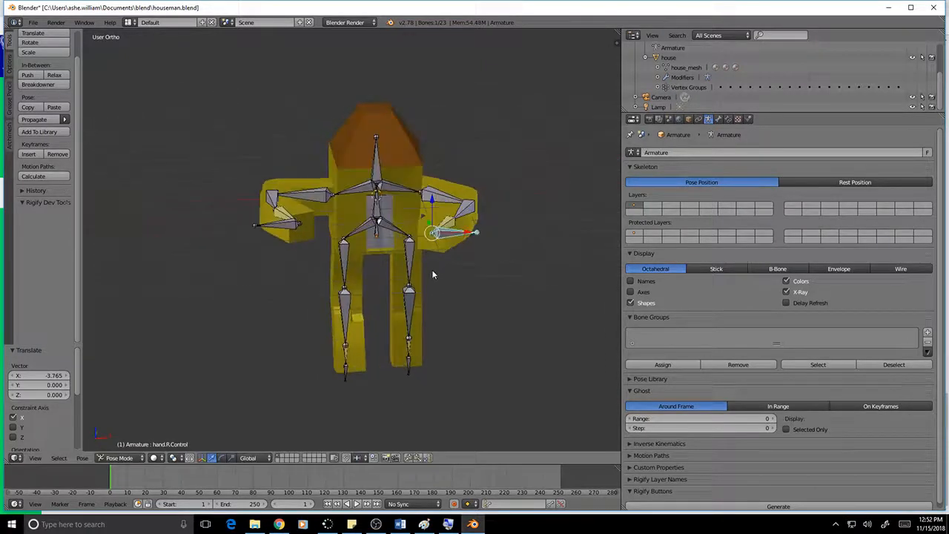
Return the armature to Object Mode, select the house mesh and enter Weight Paint mode.
left_click(119, 457)
left_click(132, 446)
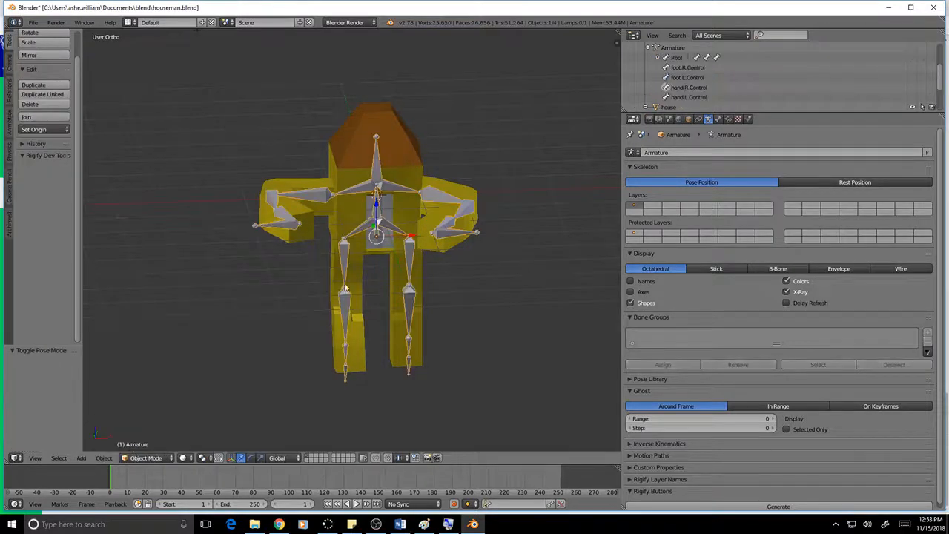
right_click(340, 233)
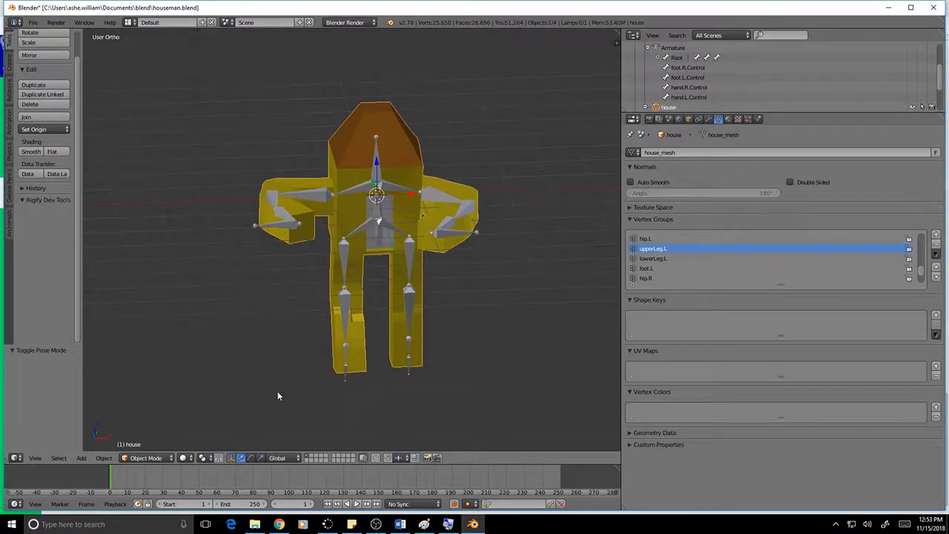
left_click(146, 457)
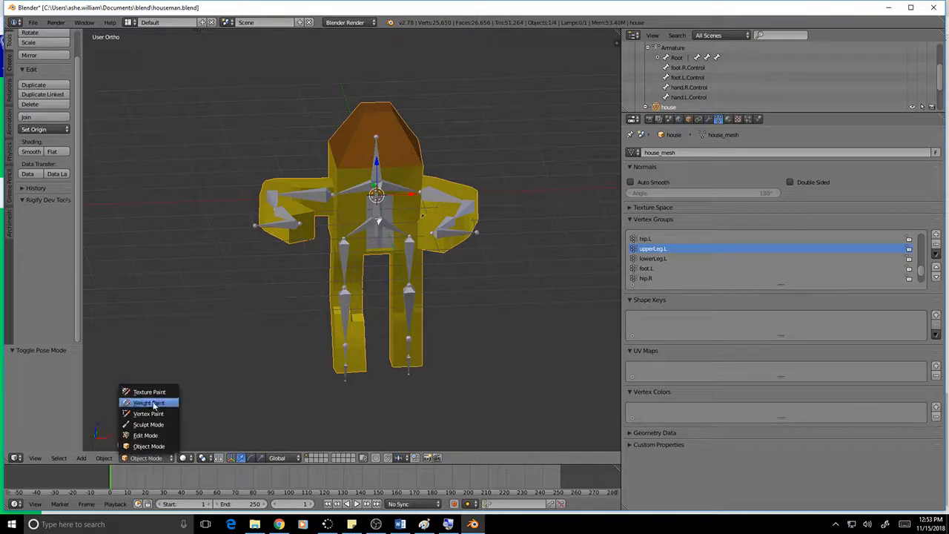
left_click(157, 402)
Make upperArm.R the active vertex group and paint zero weight on the torso side above and behind the right shoulder.
mouse_move(448, 242)
middle_mouse_down()
mouse_move(509, 271)
mouse_move(438, 264)
mouse_move(406, 230)
mouse_move(443, 249)
middle_mouse_up()
scroll(443, 249, "up", 5)
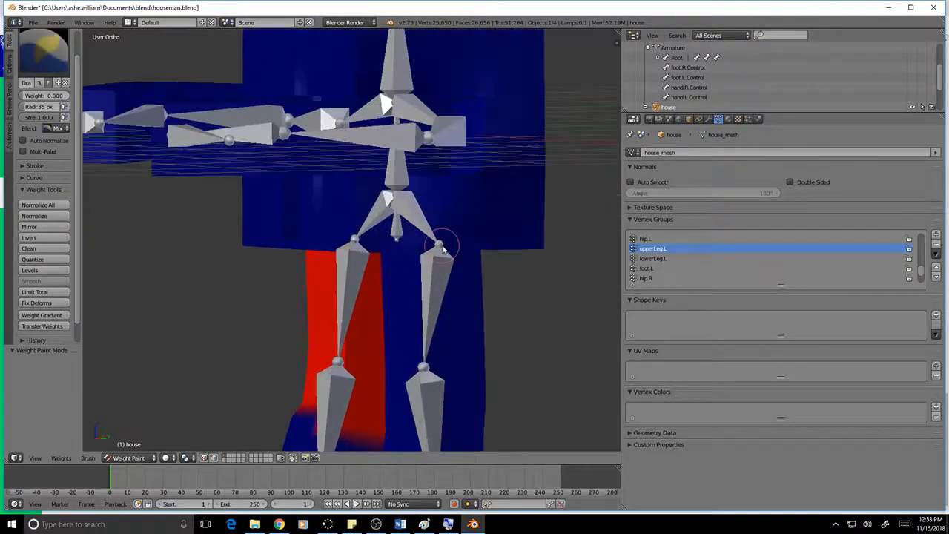
scroll(470, 259, "down", 2)
mouse_move(508, 253)
middle_mouse_down()
mouse_move(479, 257)
mouse_move(519, 227)
mouse_move(491, 214)
mouse_move(521, 196)
middle_mouse_up()
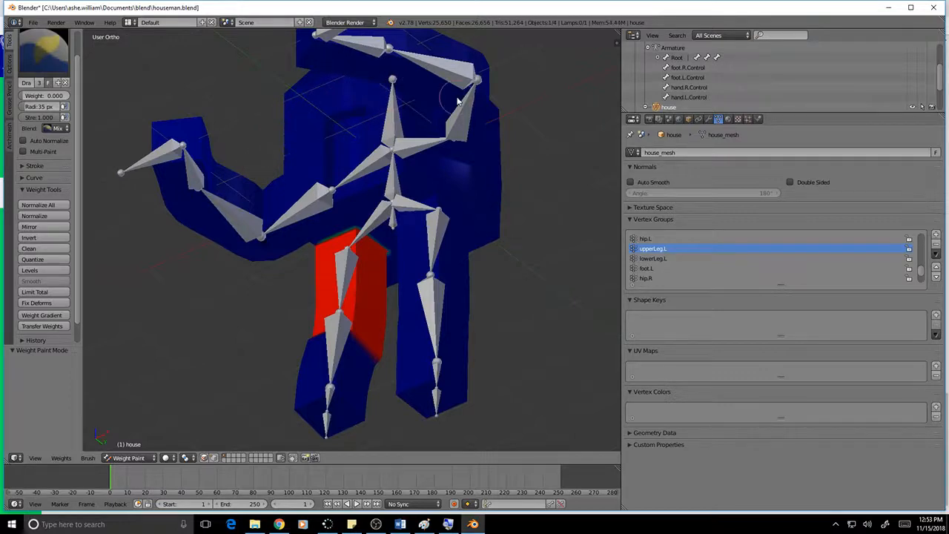
middle_click_drag(289, 199, 409, 214)
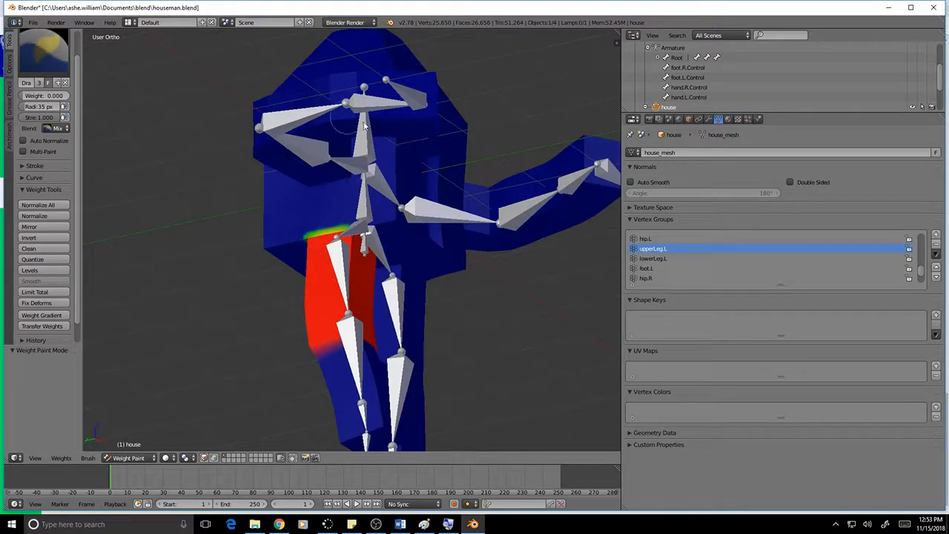
scroll(678, 261, "down", 3)
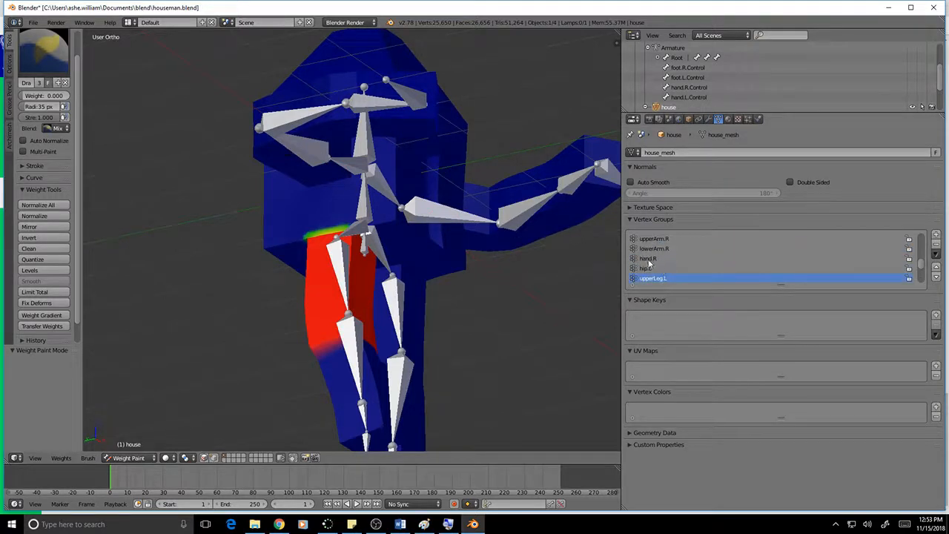
left_click(654, 239)
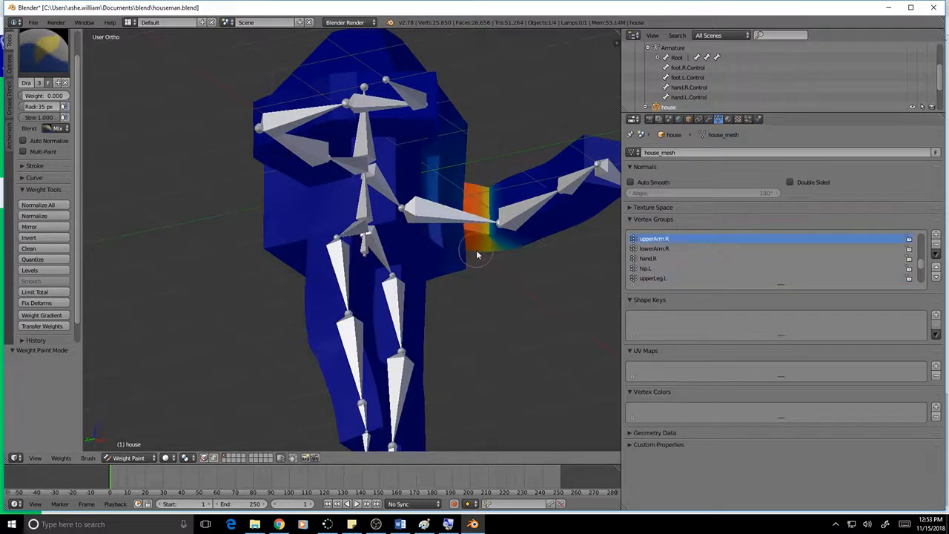
mouse_move(475, 250)
middle_mouse_down()
mouse_move(415, 278)
mouse_move(340, 292)
middle_mouse_up()
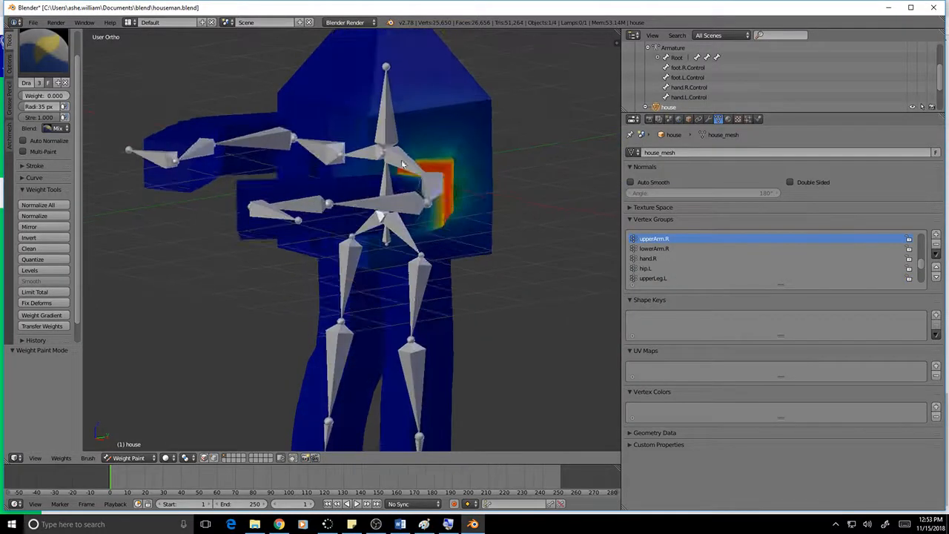
mouse_move(419, 146)
left_mouse_down()
mouse_move(447, 140)
mouse_move(360, 142)
mouse_move(466, 99)
mouse_move(496, 48)
left_mouse_up()
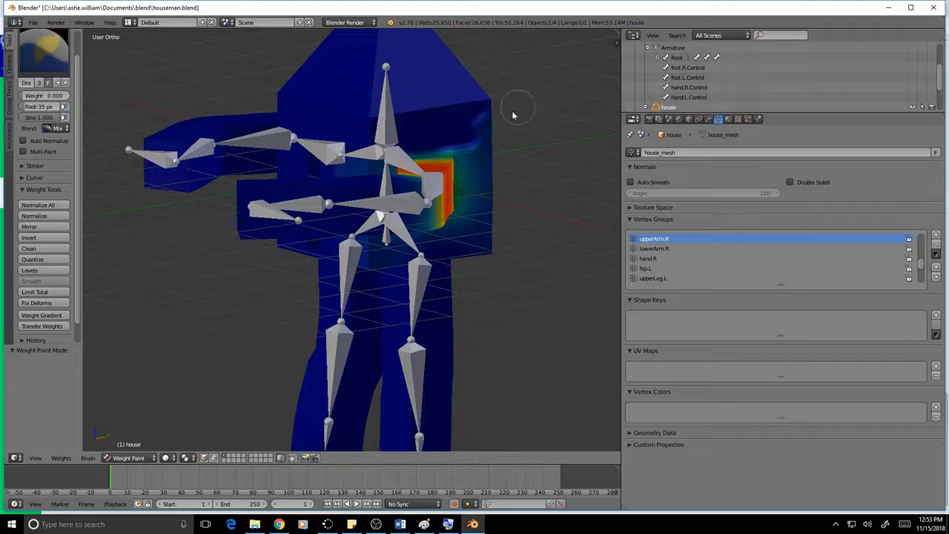
left_click_drag(479, 144, 493, 263)
Examine the upperArm.R weighting on the house body from the side, below and front.
scroll(506, 207, "down", 3)
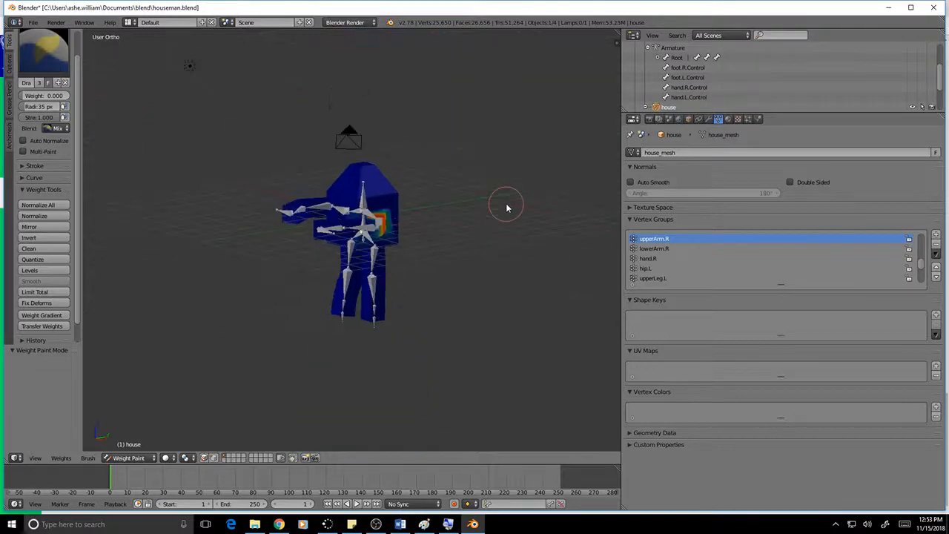
scroll(500, 205, "up", 6)
scroll(534, 205, "down", 3)
scroll(544, 203, "down", 3)
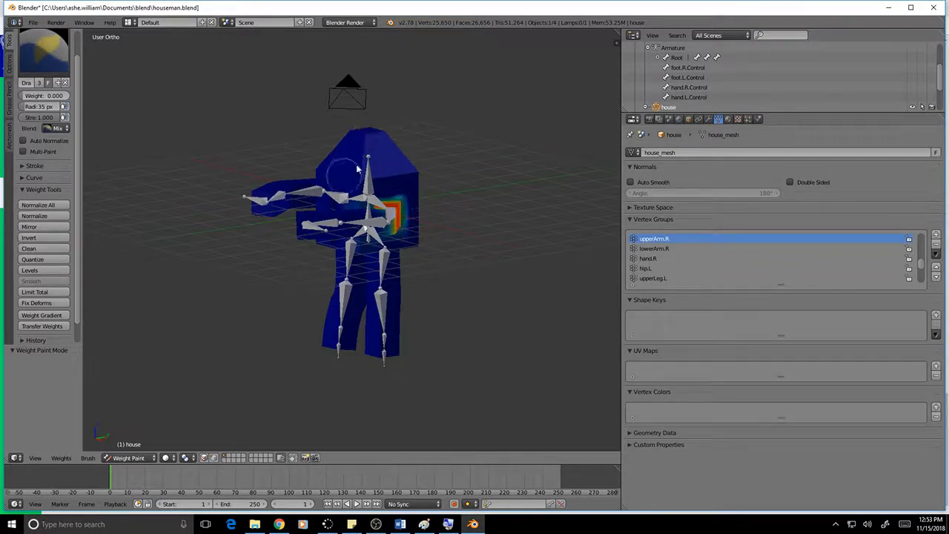
middle_click_drag(352, 194, 451, 250)
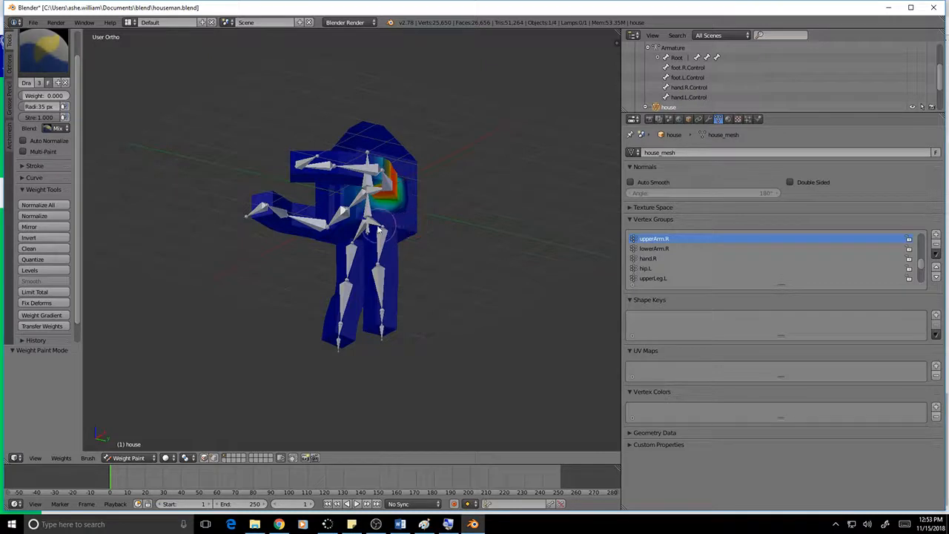
mouse_move(401, 226)
middle_mouse_down()
mouse_move(475, 245)
mouse_move(388, 225)
middle_mouse_up()
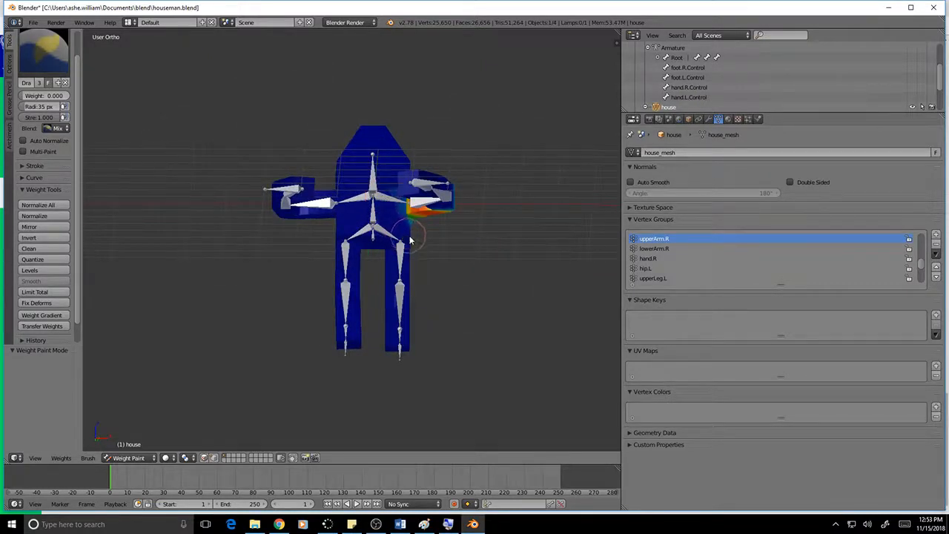
mouse_move(383, 237)
middle_mouse_down()
mouse_move(417, 250)
mouse_move(383, 277)
mouse_move(335, 283)
mouse_move(381, 250)
middle_mouse_up()
scroll(381, 255, "up", 6)
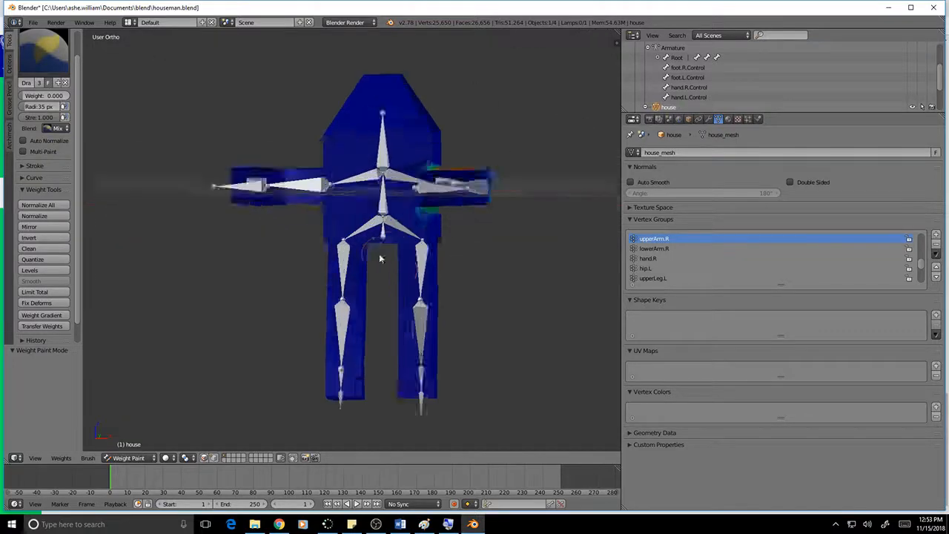
Paint zero weight for upperArm.R on the torso front, behind the shoulder and below the right arm.
middle_click_drag(494, 191, 517, 112)
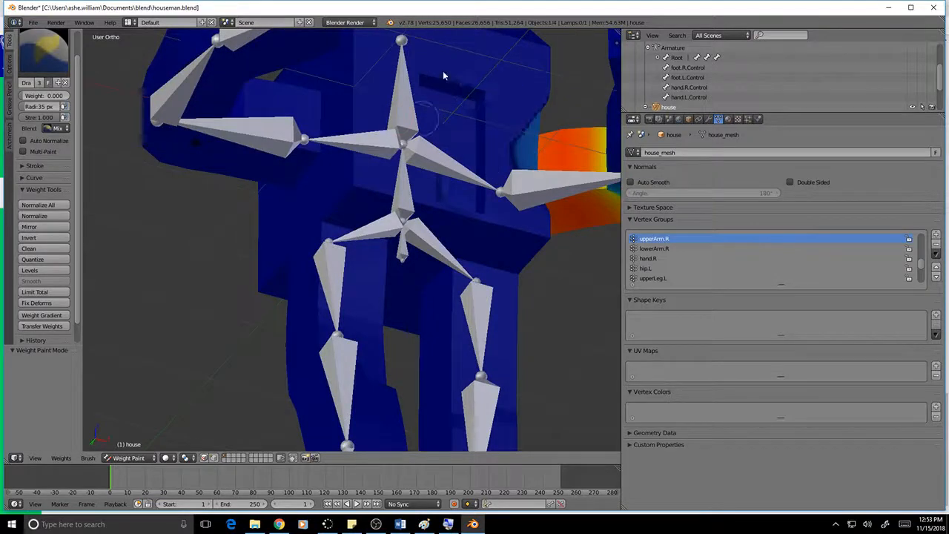
middle_click_drag(474, 94, 452, 57)
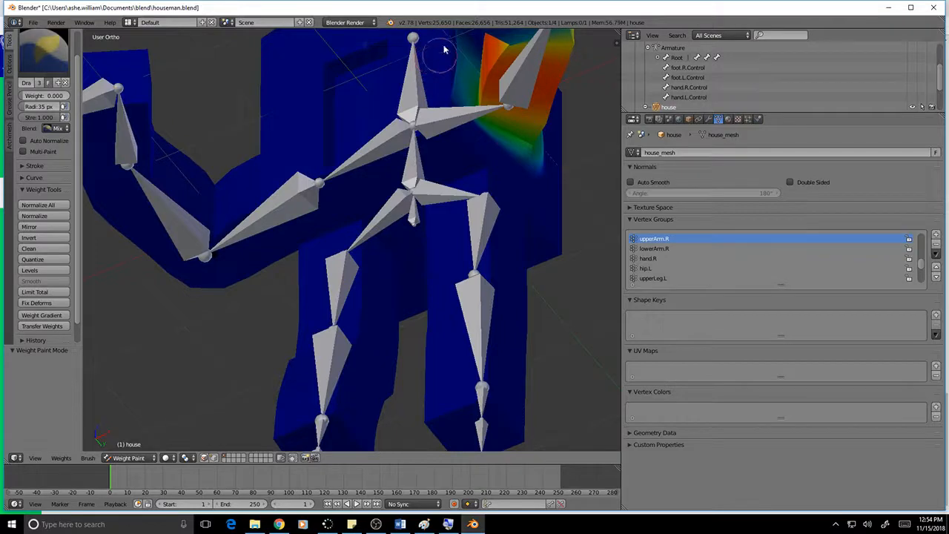
mouse_move(484, 145)
left_mouse_down()
mouse_move(559, 156)
mouse_move(468, 151)
left_mouse_up()
middle_click_drag(537, 208, 470, 257)
mouse_move(448, 106)
left_mouse_down()
mouse_move(440, 165)
mouse_move(435, 70)
mouse_move(422, 64)
mouse_move(440, 90)
left_mouse_up()
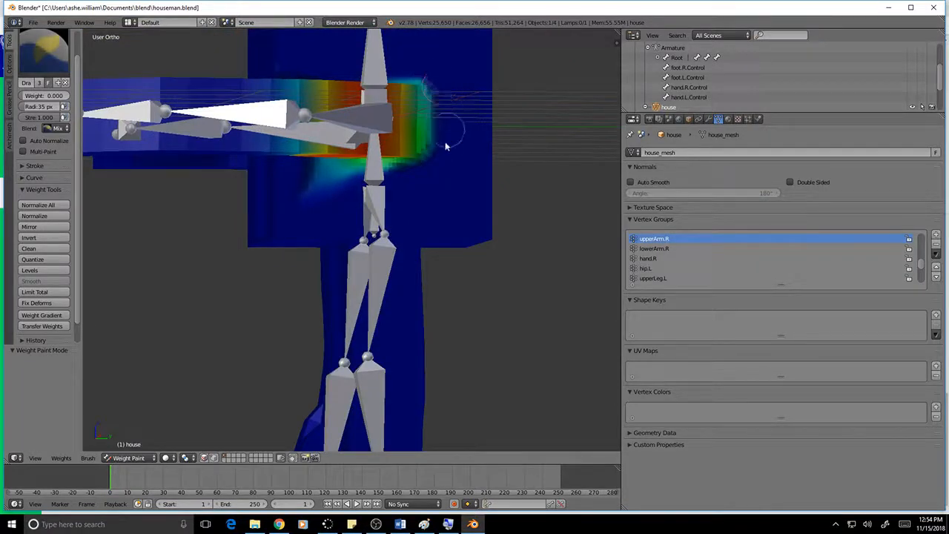
left_click_drag(340, 191, 278, 195)
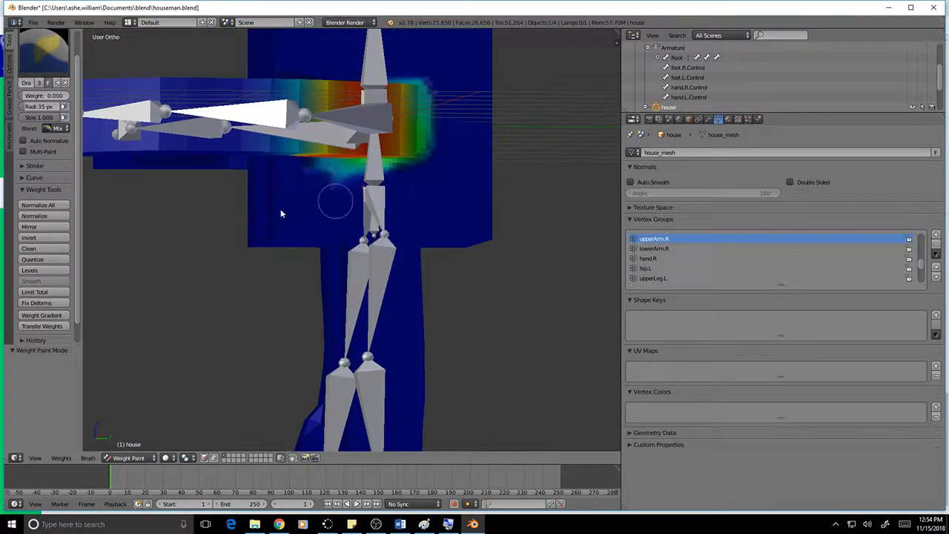
Trim the leftover upperArm.R influence around the right shoulder joint with zero-weight strokes on the adjoining torso faces.
middle_click_drag(370, 226, 449, 248)
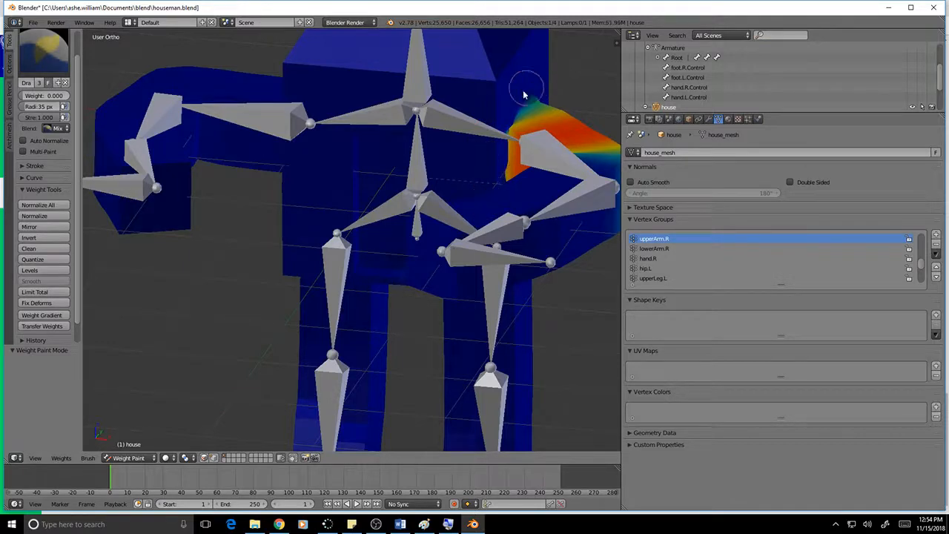
middle_click_drag(583, 66, 470, 155)
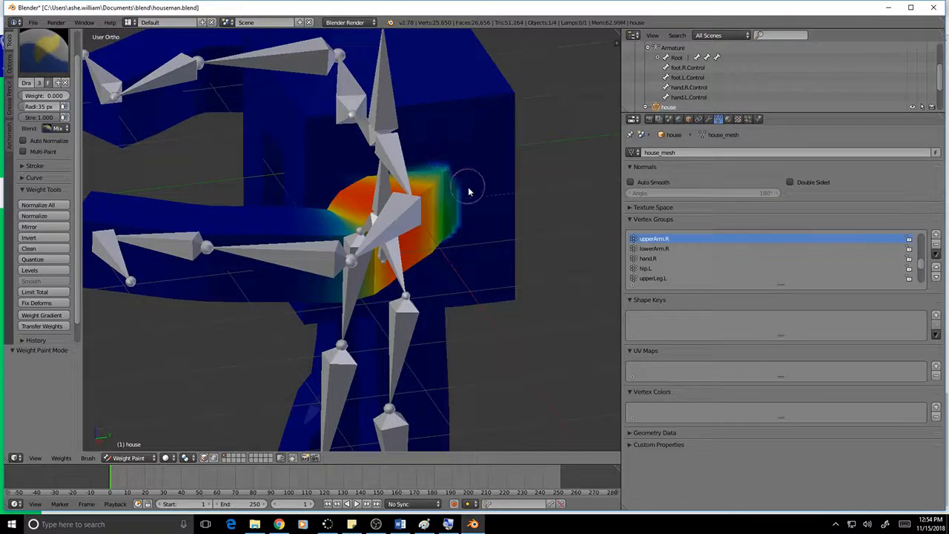
middle_click_drag(451, 283, 503, 228)
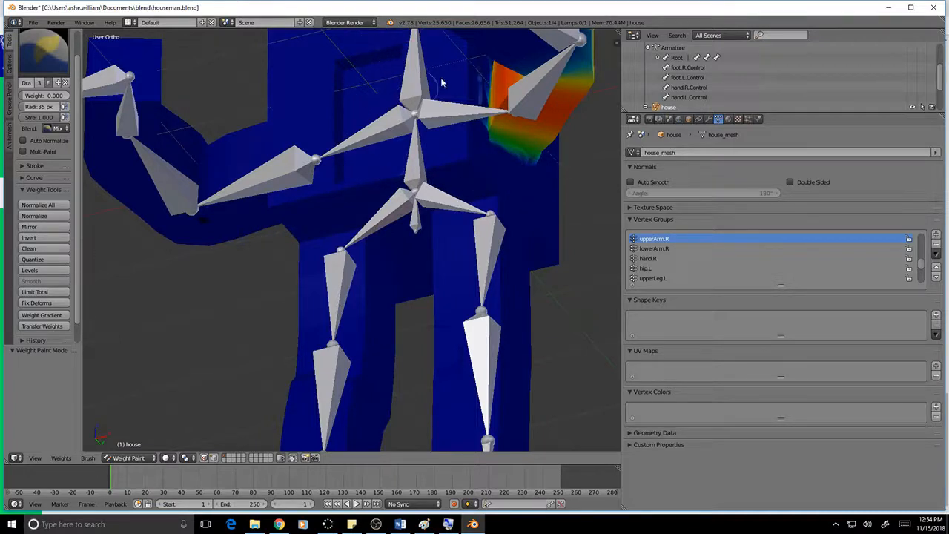
middle_click_drag(470, 152, 437, 86)
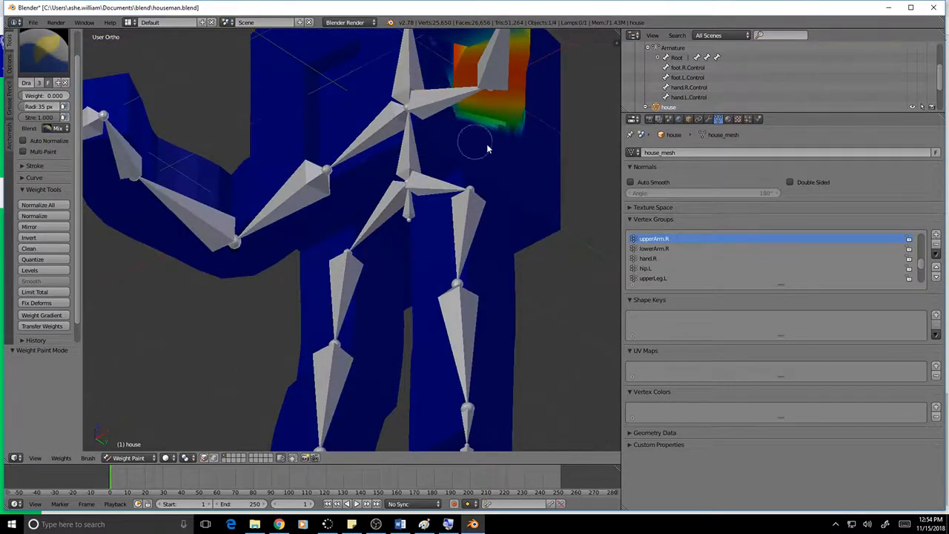
middle_click_drag(536, 144, 540, 159)
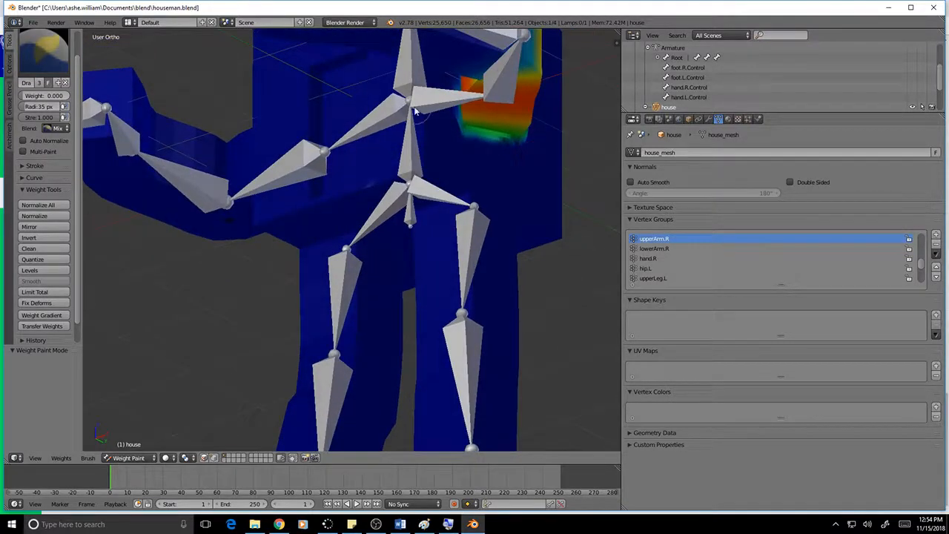
middle_click_drag(416, 111, 456, 154)
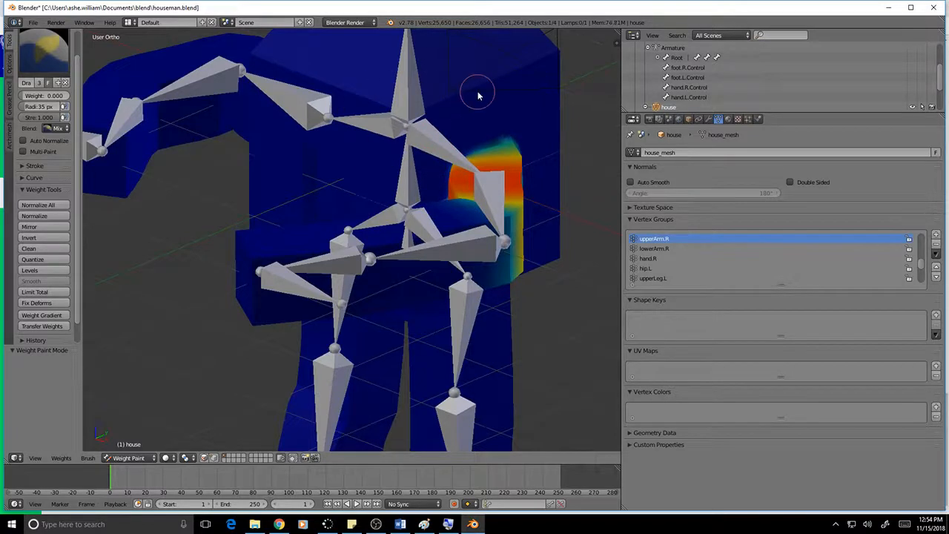
middle_click_drag(478, 96, 428, 114)
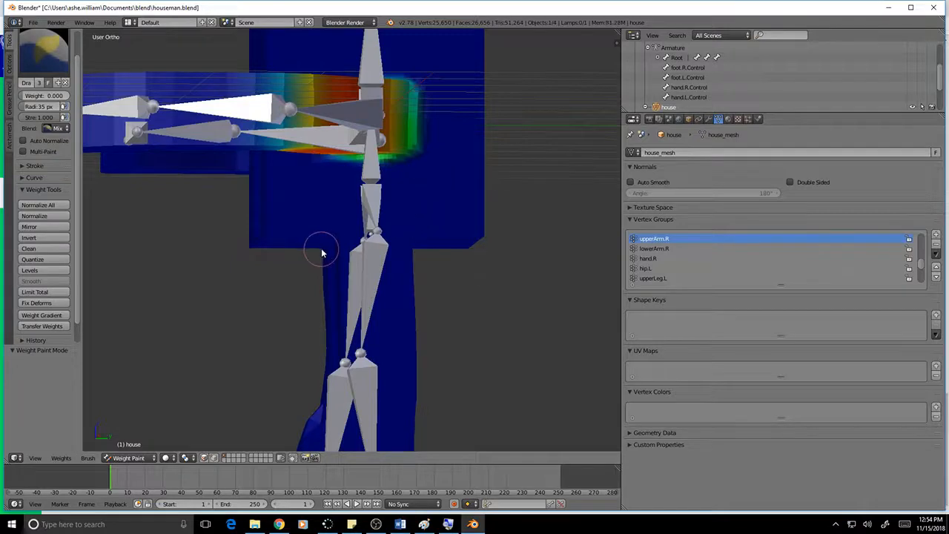
Make upperArm.L the active vertex group and paint zero weight on the torso front and side around the left shoulder.
middle_click_drag(321, 250, 430, 267)
scroll(696, 256, "down", 1)
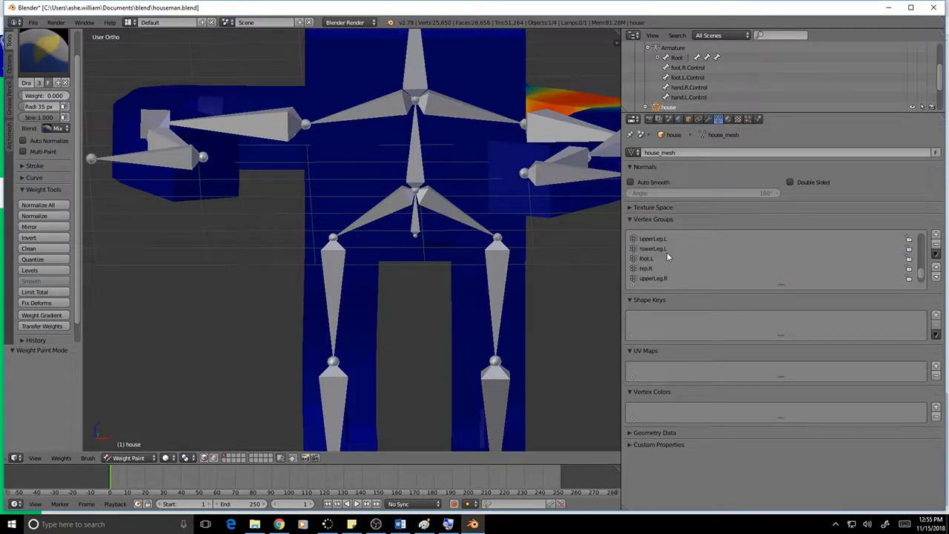
scroll(667, 256, "down", 5)
scroll(670, 268, "up", 12)
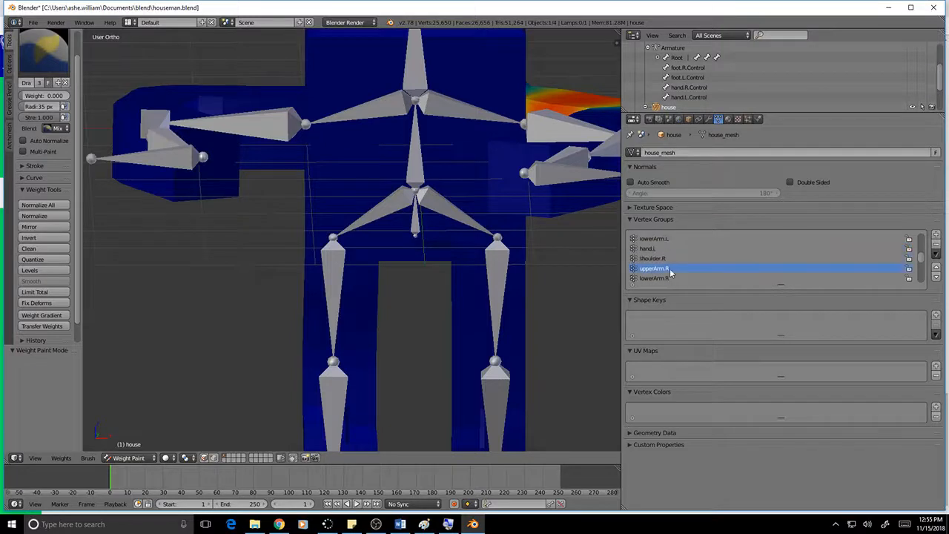
left_click(663, 259)
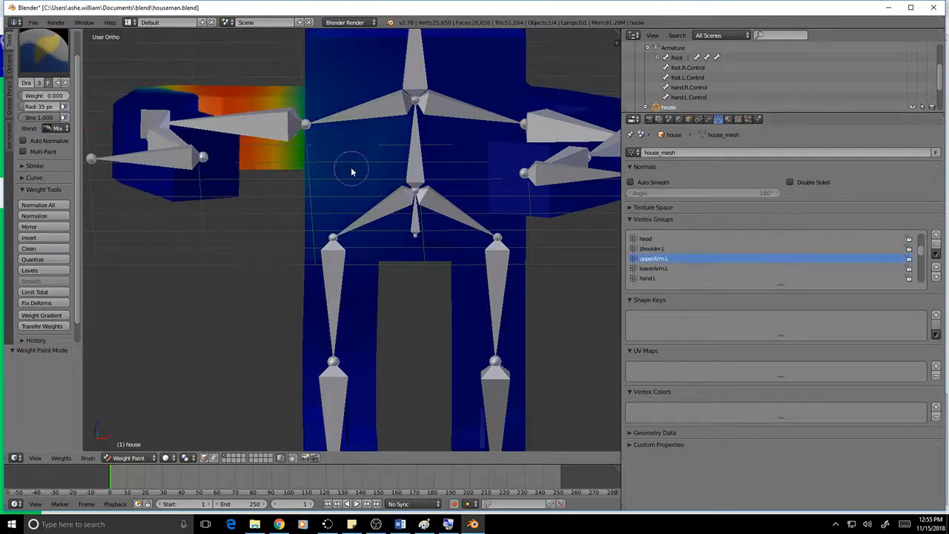
middle_click_drag(348, 170, 379, 176)
left_click_drag(348, 127, 335, 206)
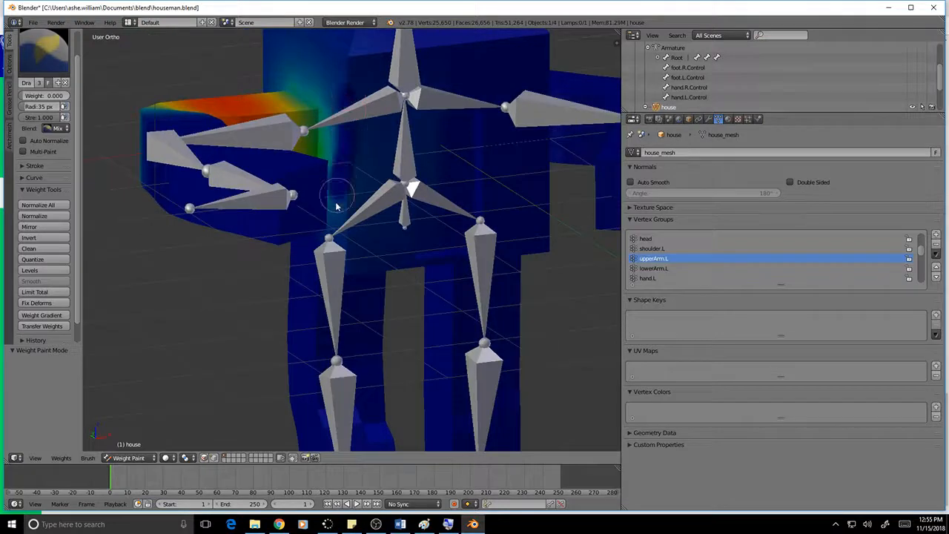
mouse_move(326, 270)
left_mouse_down()
mouse_move(386, 156)
mouse_move(393, 86)
left_mouse_up()
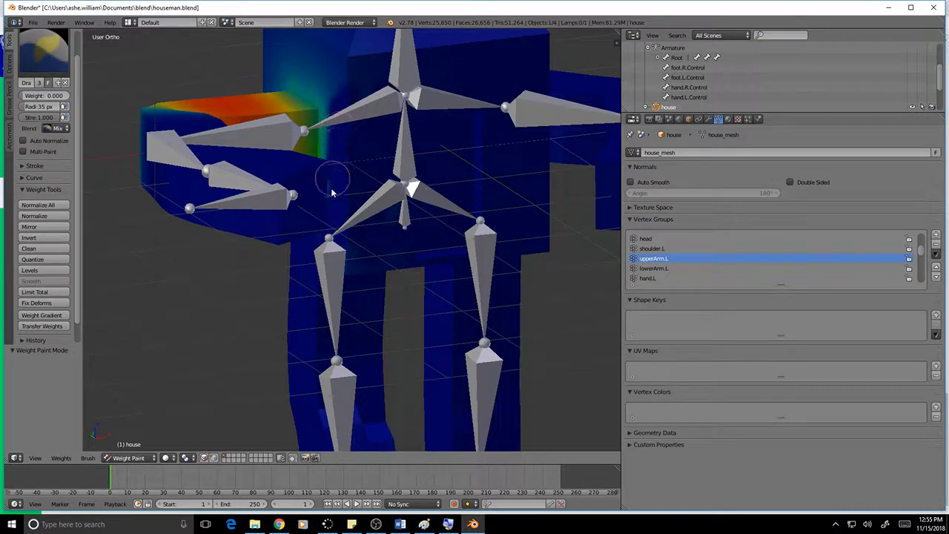
mouse_move(329, 95)
left_mouse_down()
mouse_move(273, 66)
mouse_move(367, 82)
left_mouse_up()
left_click_drag(260, 42, 301, 42)
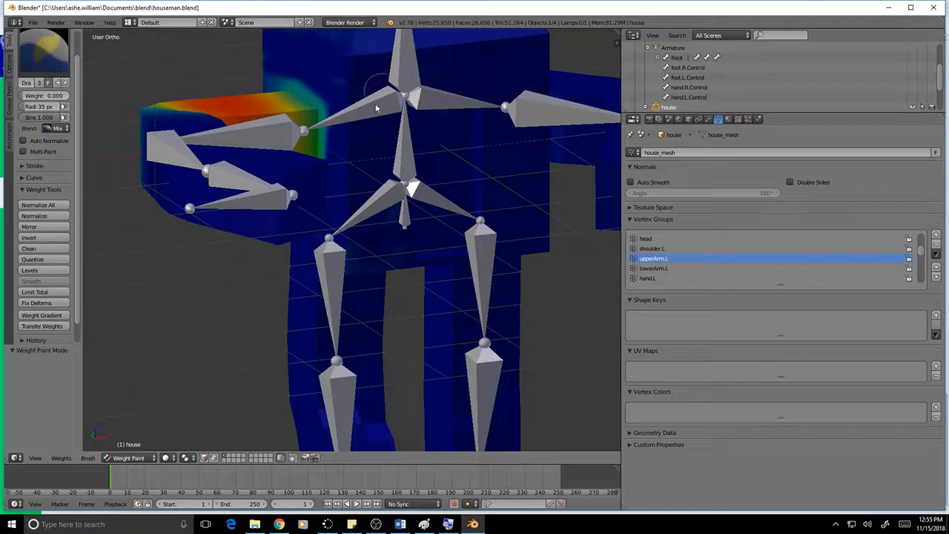
Paint zero weight for upperArm.L on the torso side below the left arm and check the weighting from the side and below.
middle_click_drag(283, 33, 265, 162)
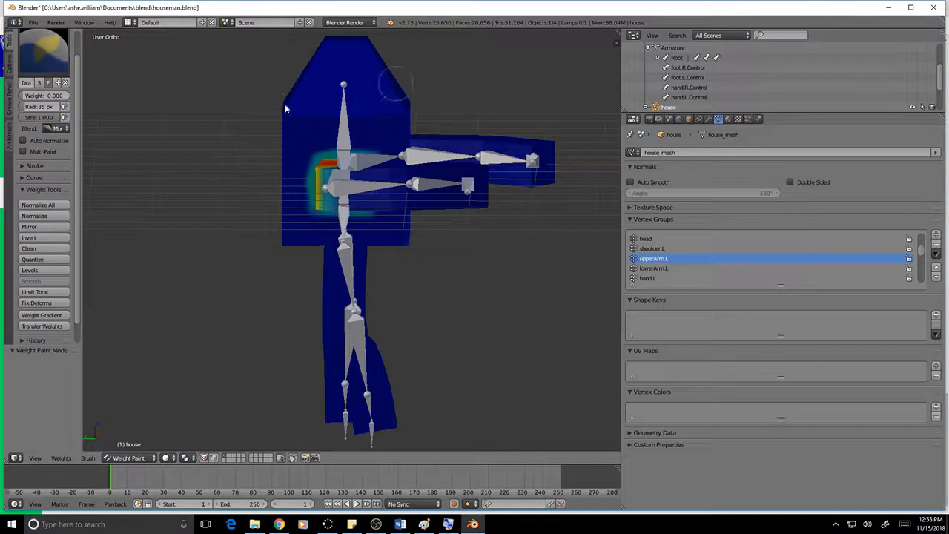
middle_click_drag(503, 103, 419, 74)
mouse_move(310, 226)
left_mouse_down()
mouse_move(343, 214)
mouse_move(284, 223)
left_mouse_up()
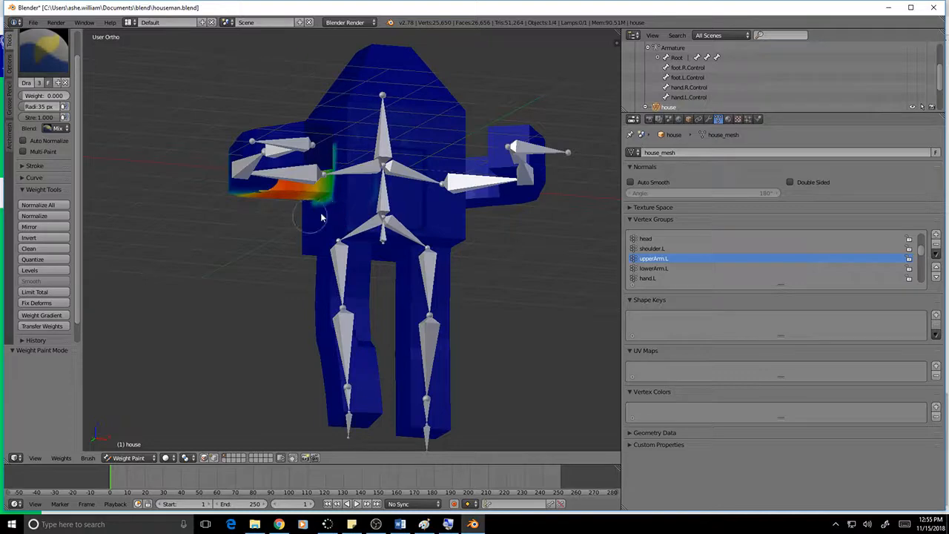
middle_click_drag(332, 209, 340, 183)
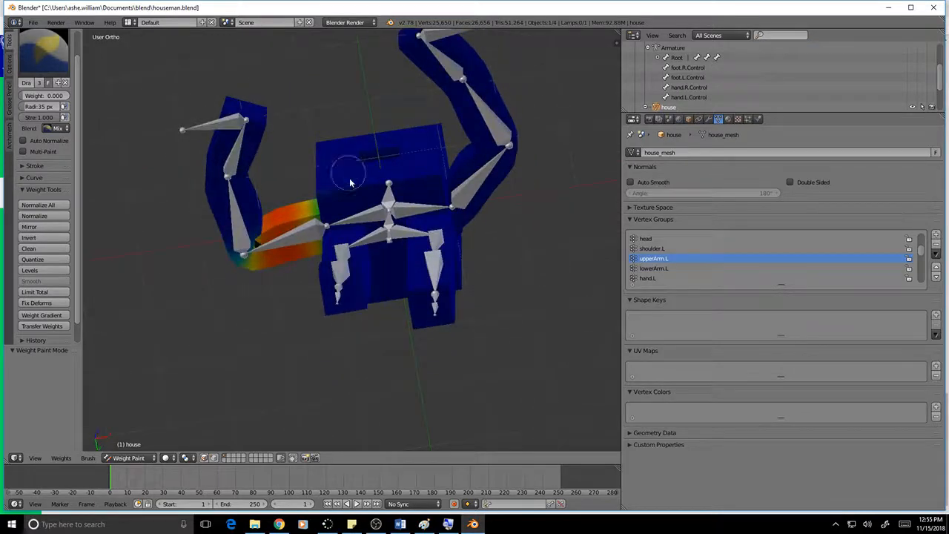
middle_click_drag(421, 198, 360, 271)
Leave weight painting on the house, select the armature and put it in Pose Mode.
key("Tab")
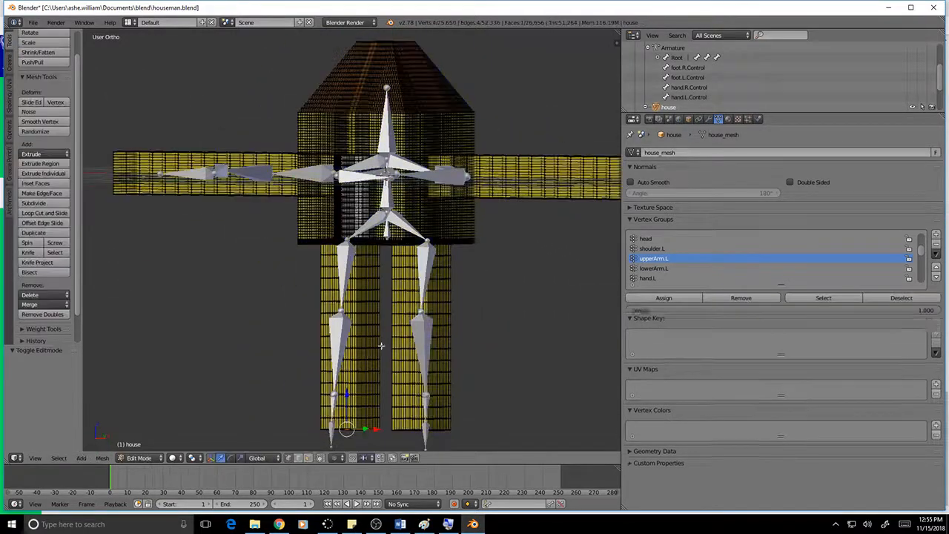
left_click(159, 459)
left_click(142, 445)
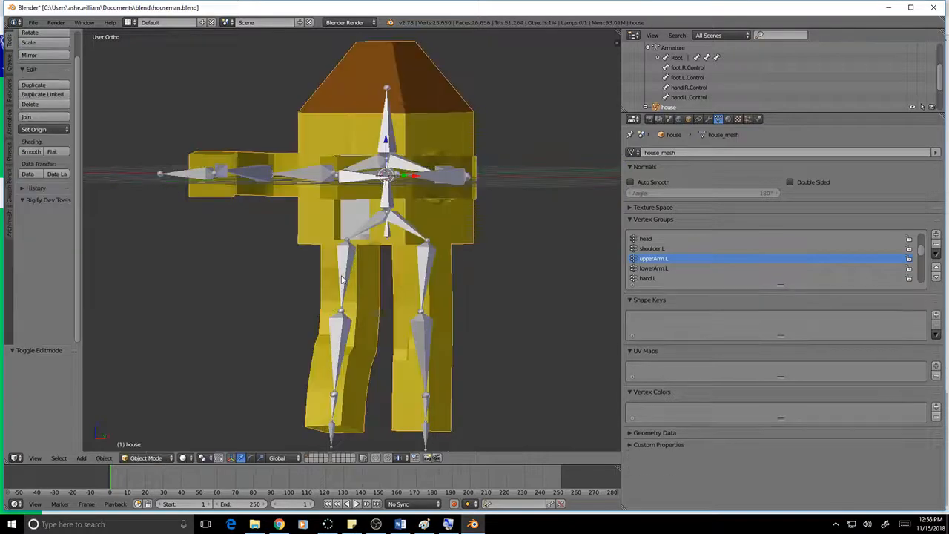
right_click(378, 170)
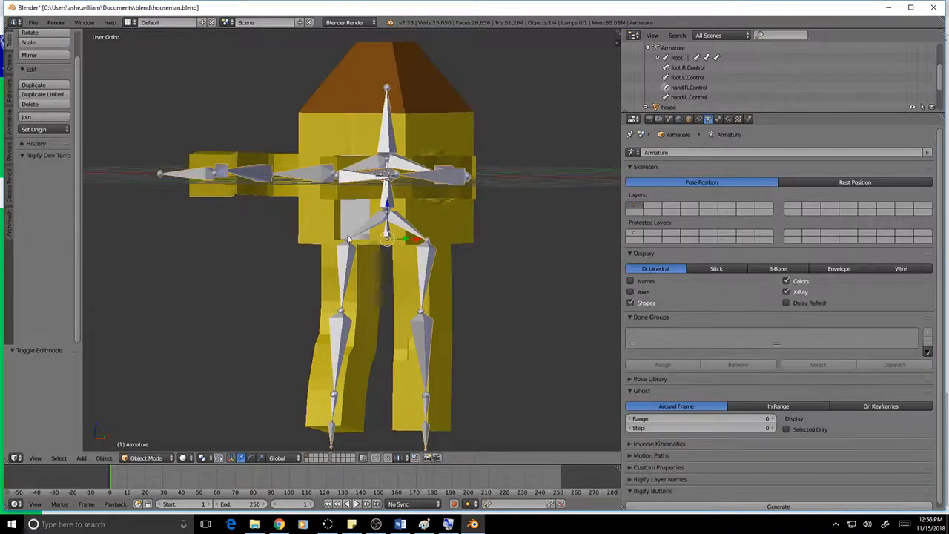
left_click(152, 457)
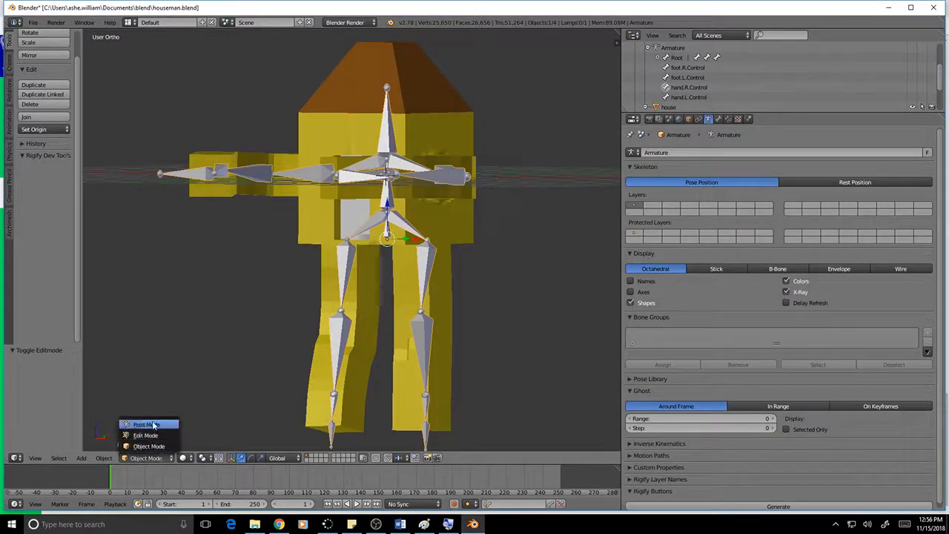
left_click(152, 425)
Inspect the posed character from several angles, select all the bones and clear their pose location.
middle_click_drag(472, 304, 175, 224)
scroll(322, 161, "up", 4)
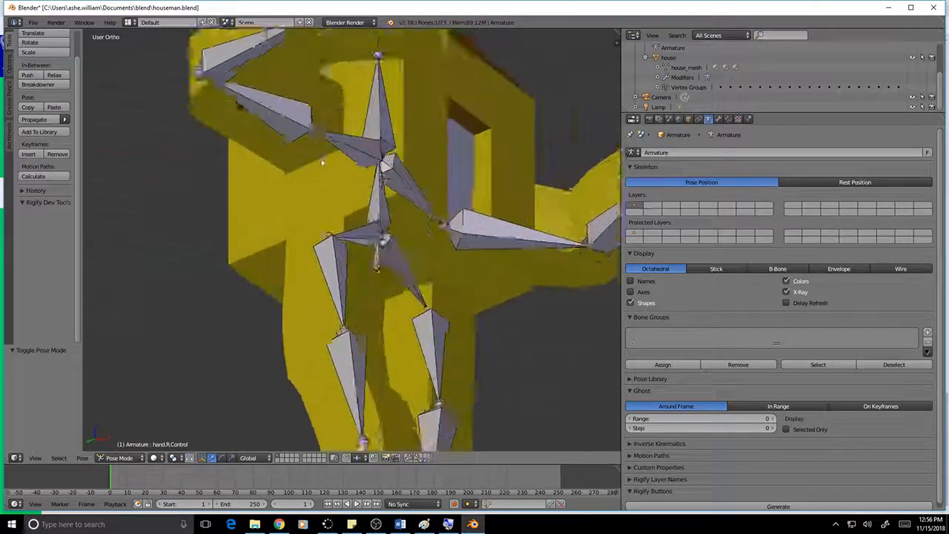
middle_click_drag(383, 136, 463, 245)
scroll(379, 146, "down", 5)
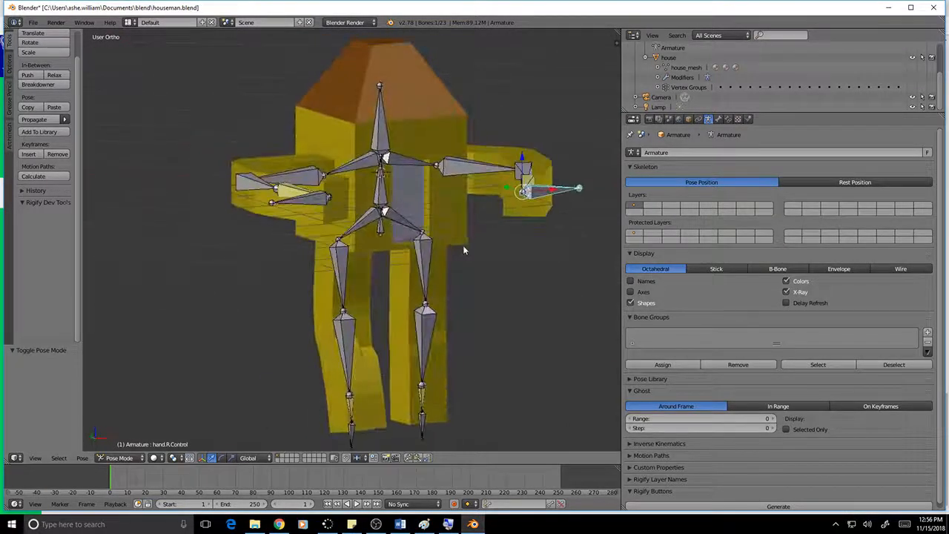
scroll(463, 244, "up", 5)
scroll(460, 268, "down", 5)
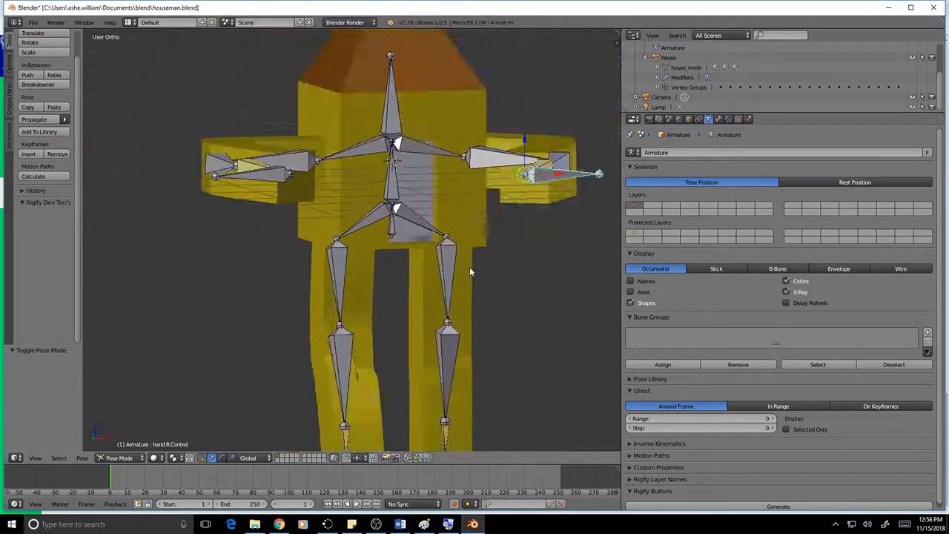
key("a")
key("a")
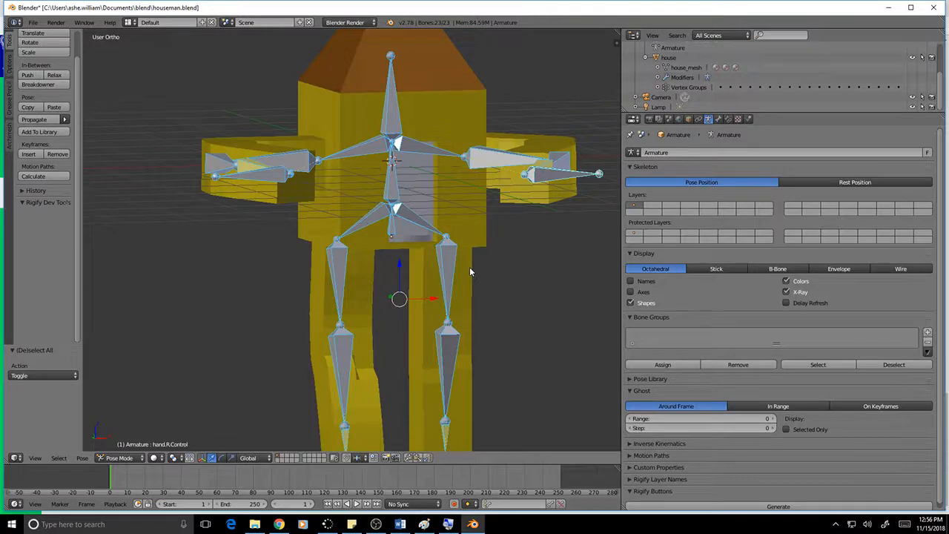
key("alt+g")
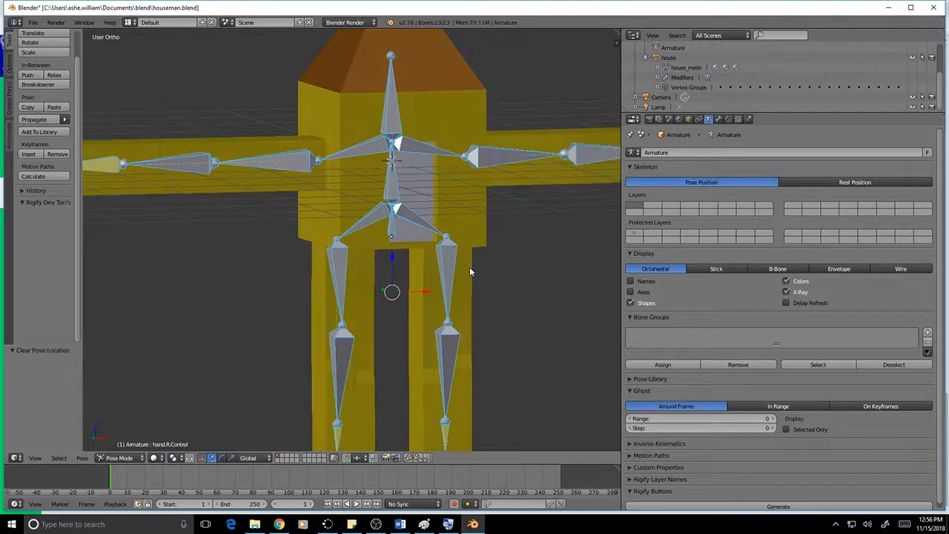
scroll(499, 179, "down", 5)
scroll(502, 190, "up", 6)
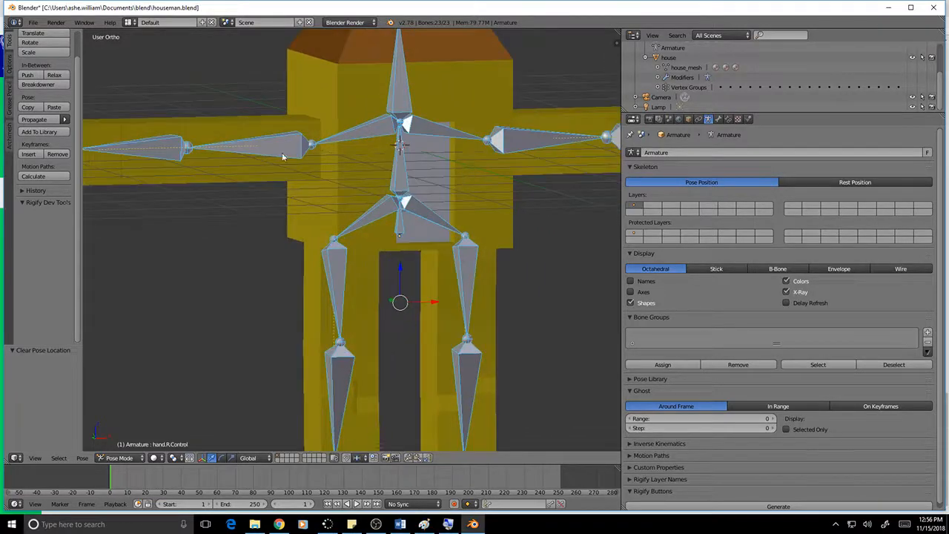
Return the armature to Object Mode, select the house mesh and switch it to Weight Paint mode.
key("Tab")
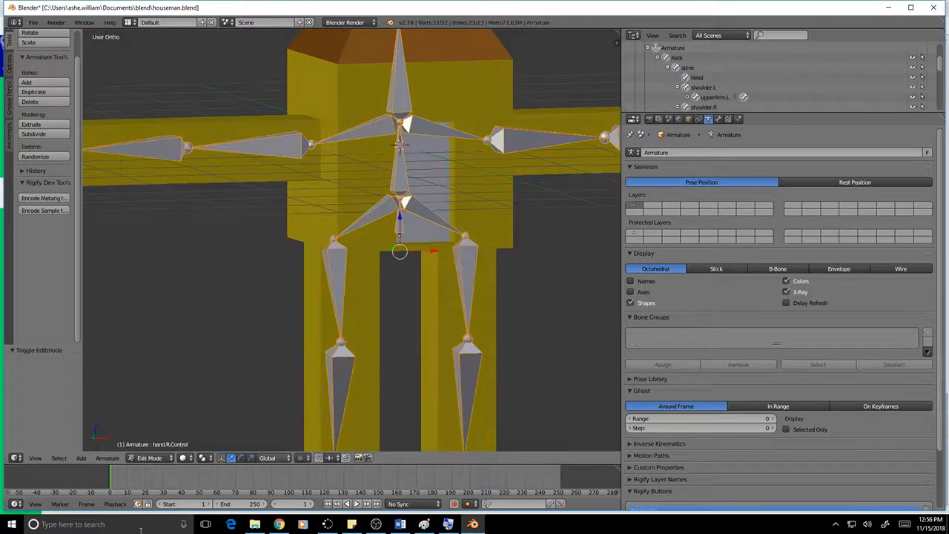
left_click(166, 458)
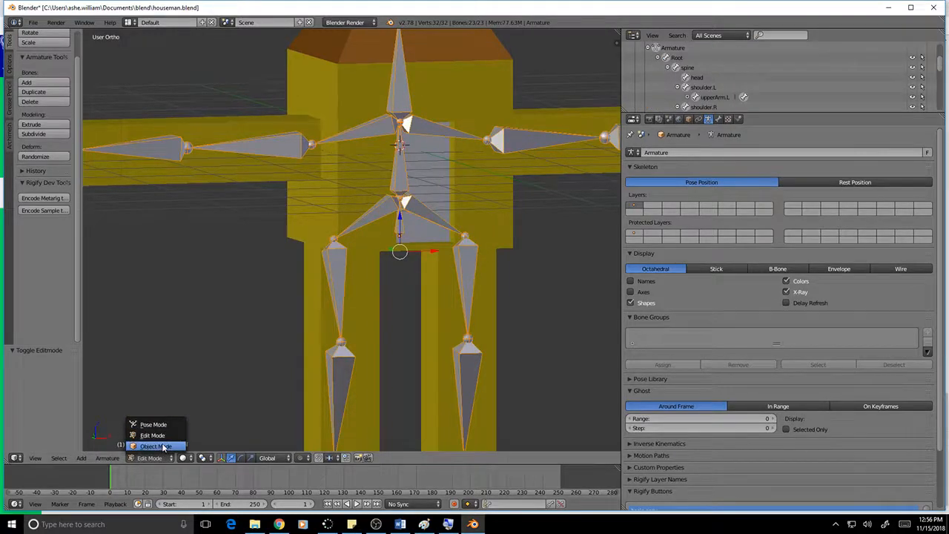
left_click(157, 446)
right_click(356, 189)
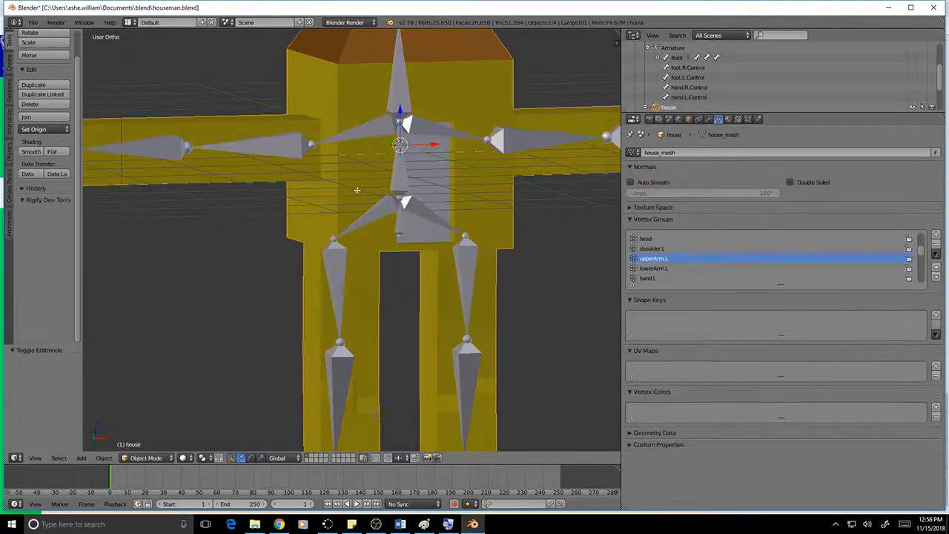
key("Tab")
left_click(152, 458)
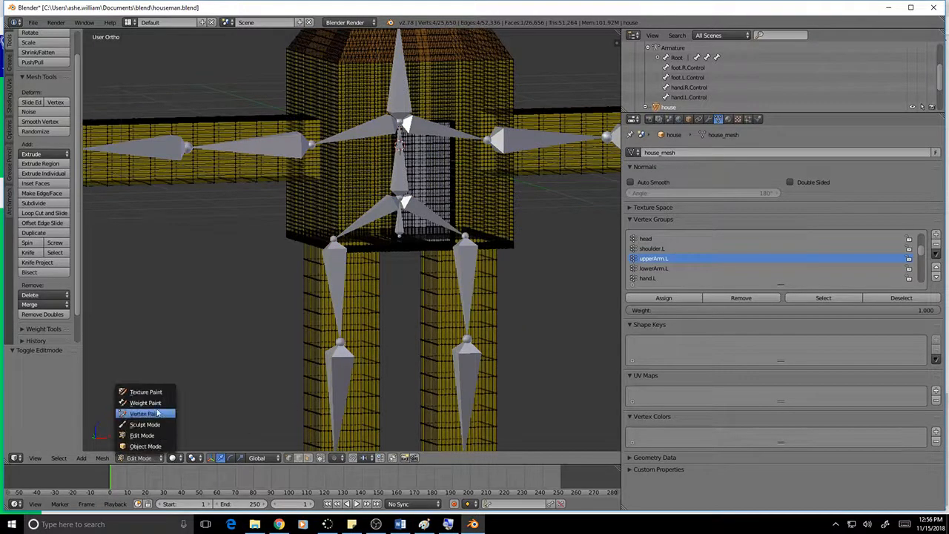
left_click(145, 402)
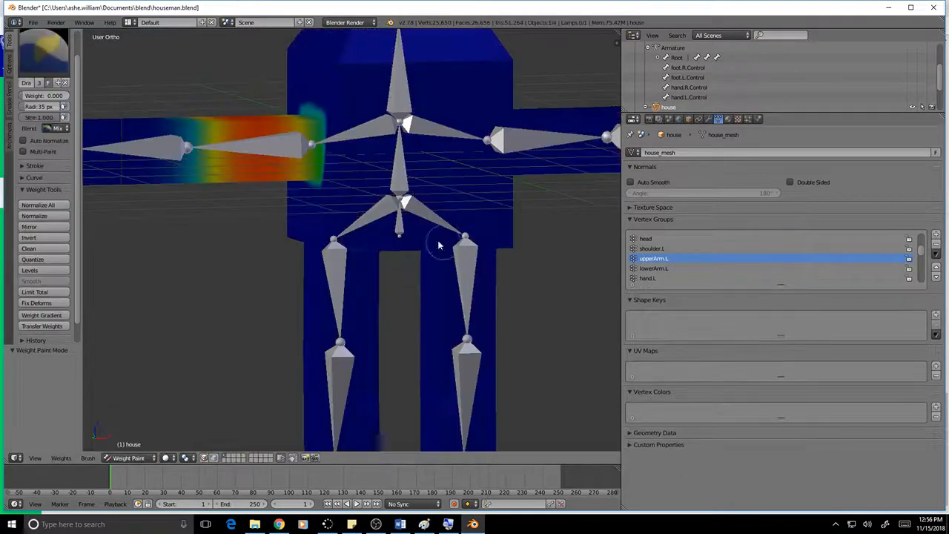
Paint zero weight for upperArm.L down the torso front along the inner edge of the left arm joint.
middle_click_drag(496, 216, 448, 210)
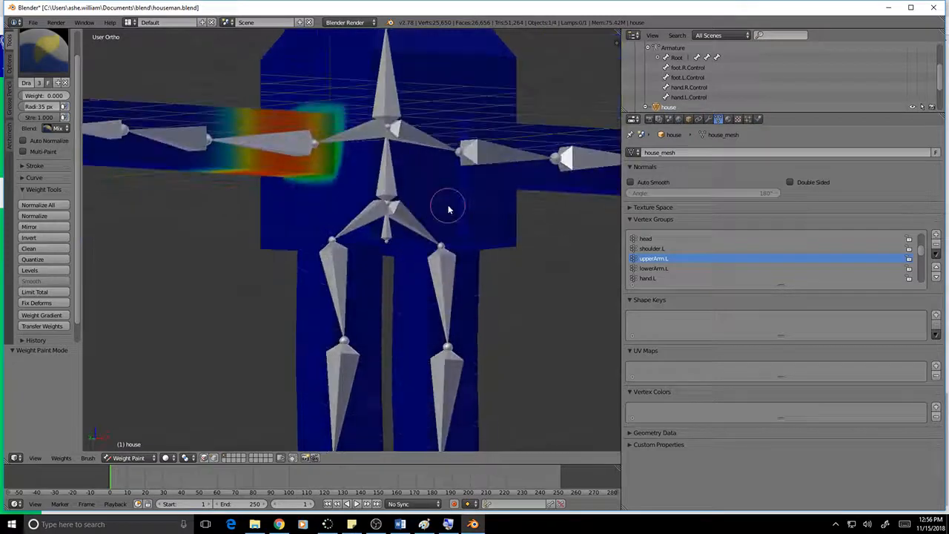
scroll(376, 152, "up", 3)
middle_click_drag(378, 172, 387, 300, "shift")
scroll(362, 170, "up", 5)
scroll(361, 146, "down", 3)
middle_click_drag(361, 146, 373, 211, "shift")
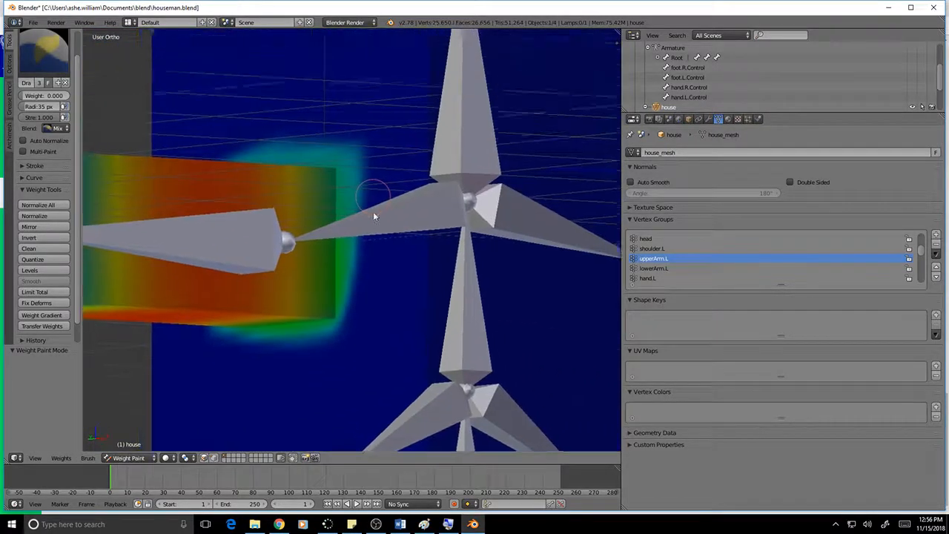
scroll(373, 221, "up", 3)
mouse_move(359, 238)
left_mouse_down()
mouse_move(383, 193)
mouse_move(381, 265)
left_mouse_up()
left_click_drag(341, 114, 346, 179)
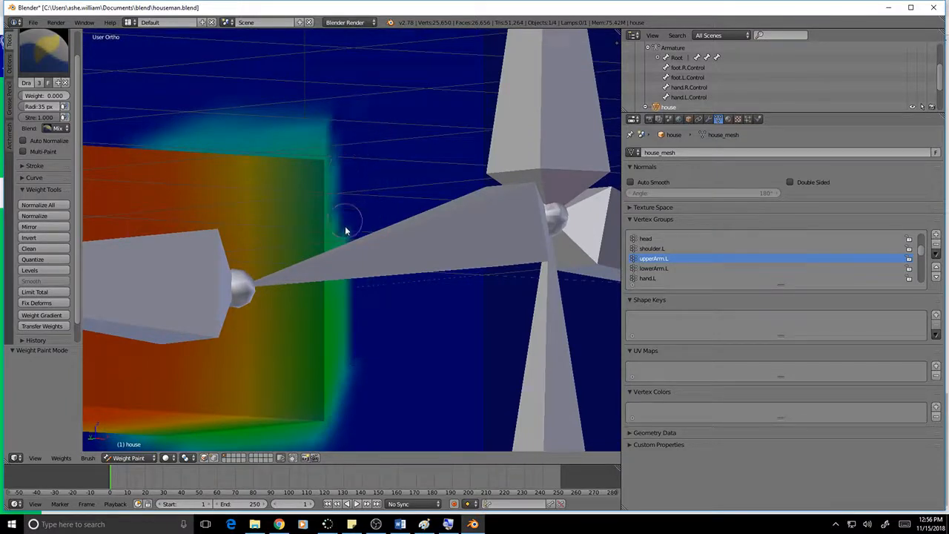
left_click_drag(344, 283, 346, 444)
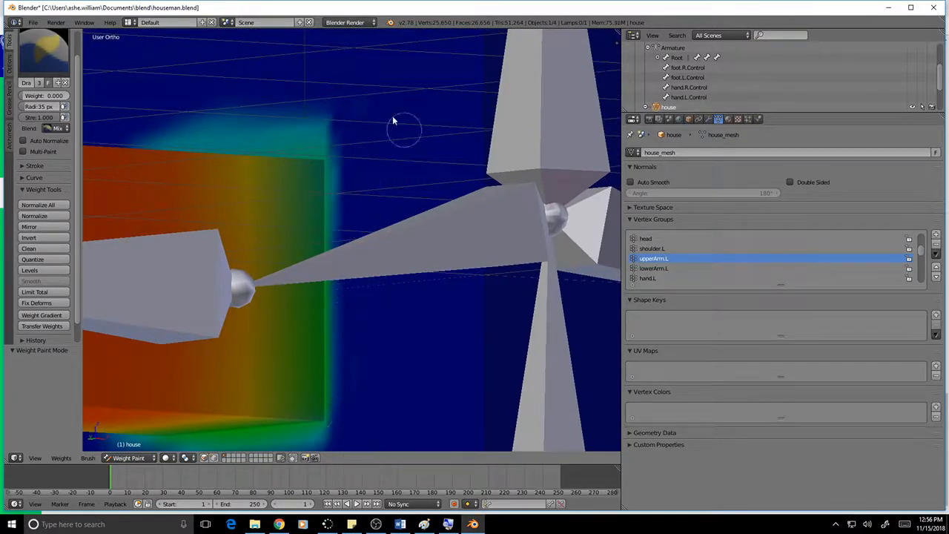
Trim the leftover upperArm.L influence on the torso directly above the left arm with zero-weight strokes.
left_click_drag(328, 133, 220, 133)
left_click_drag(162, 133, 381, 109)
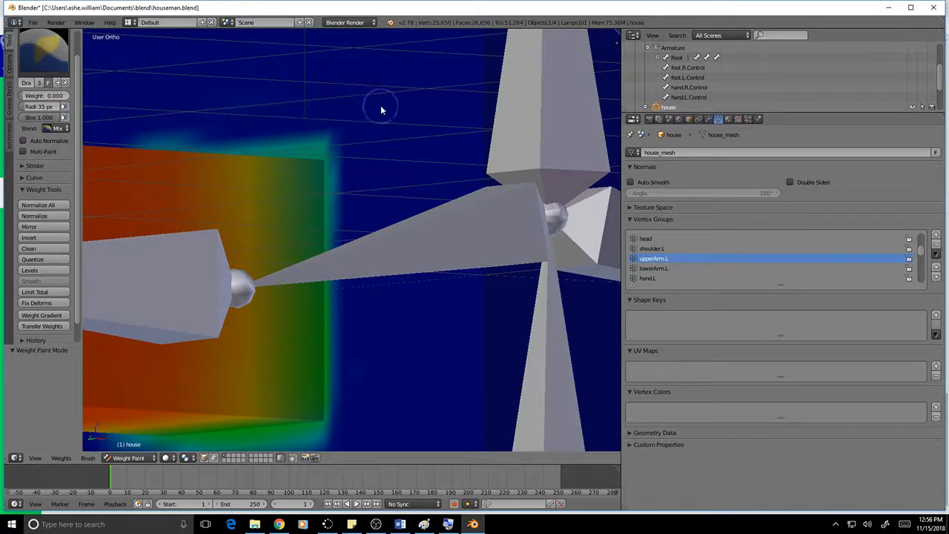
mouse_move(282, 122)
middle_mouse_down()
mouse_move(320, 138)
mouse_move(299, 132)
middle_mouse_up()
mouse_move(164, 148)
left_mouse_down()
mouse_move(123, 148)
mouse_move(388, 158)
left_mouse_up()
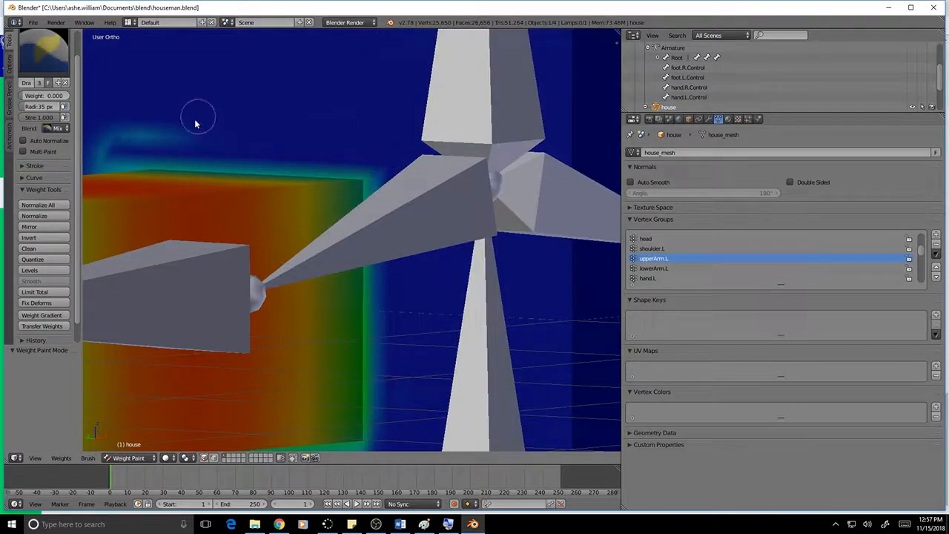
left_click_drag(196, 123, 106, 154)
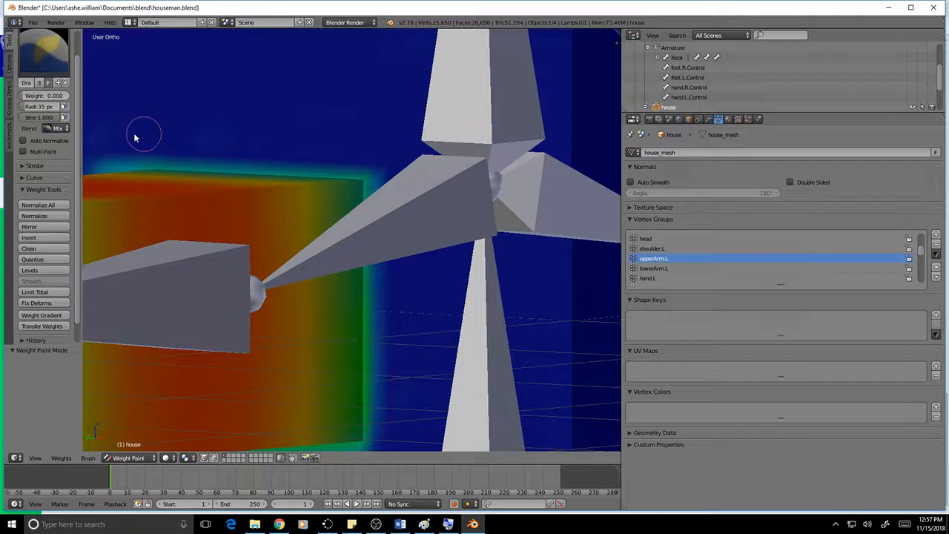
Paint zero weight for upperArm.L on the torso faces behind and above the left arm joint.
mouse_move(312, 134)
middle_mouse_down()
mouse_move(348, 140)
mouse_move(346, 163)
mouse_move(424, 131)
mouse_move(324, 190)
middle_mouse_up()
mouse_move(278, 232)
left_mouse_down()
mouse_move(296, 384)
mouse_move(245, 316)
mouse_move(267, 280)
mouse_move(318, 401)
mouse_move(334, 394)
mouse_move(333, 246)
mouse_move(306, 180)
mouse_move(289, 265)
left_mouse_up()
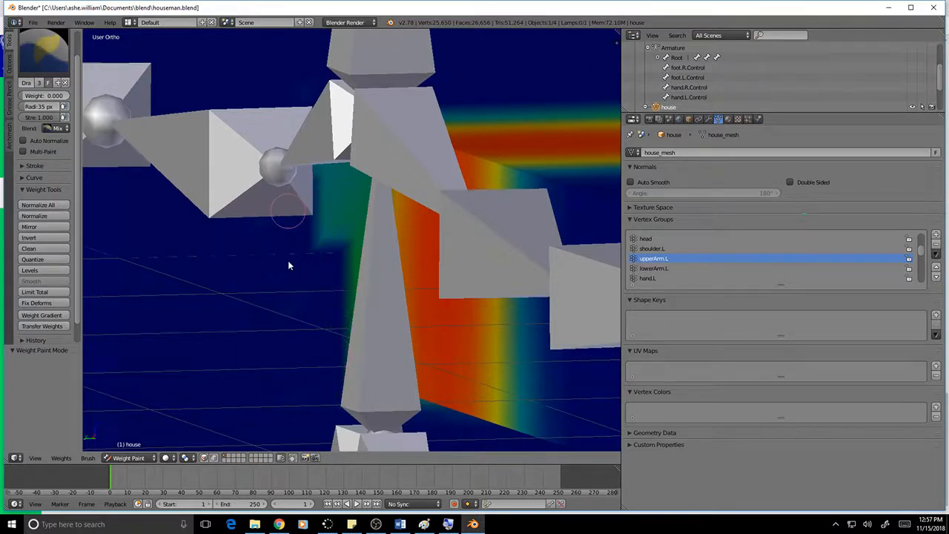
left_click_drag(317, 222, 362, 283)
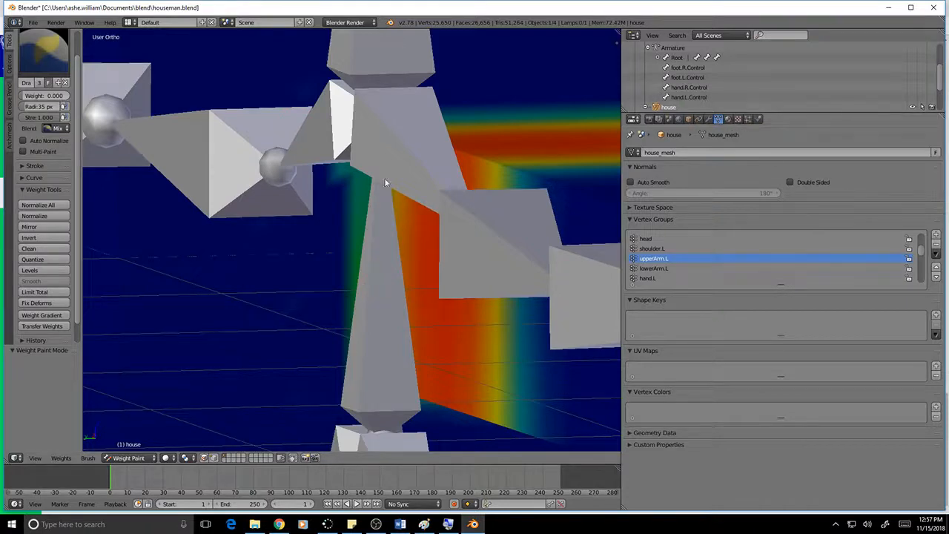
middle_click_drag(568, 111, 541, 133)
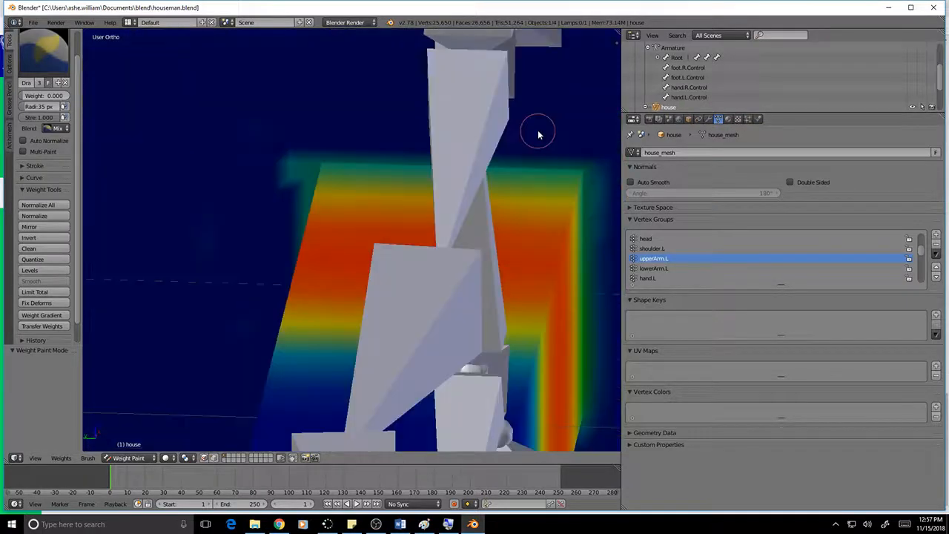
mouse_move(357, 158)
left_mouse_down()
mouse_move(303, 158)
mouse_move(282, 201)
mouse_move(292, 163)
mouse_move(343, 135)
left_mouse_up()
mouse_move(286, 212)
middle_mouse_down()
mouse_move(373, 186)
mouse_move(375, 276)
mouse_move(403, 338)
mouse_move(406, 305)
middle_mouse_up()
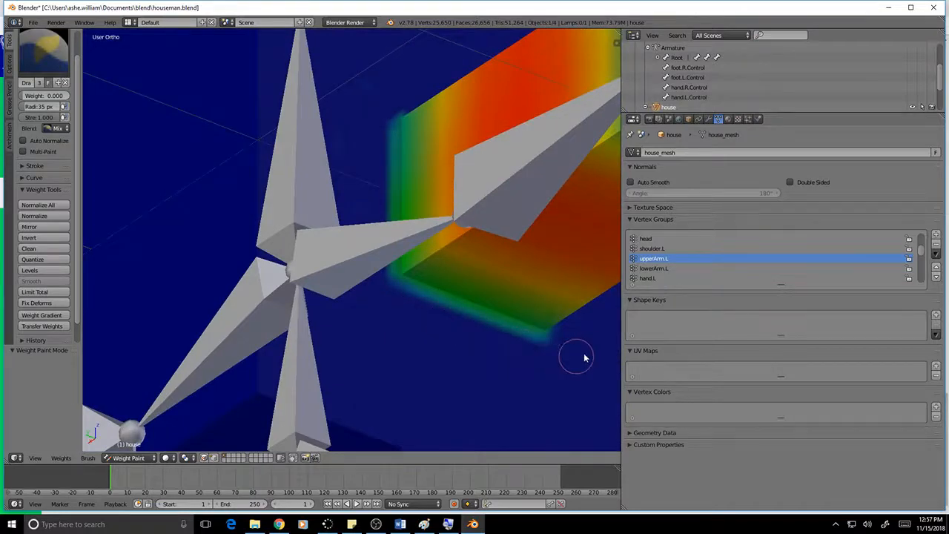
Select the upperArm.R vertex group and paint zero weight down the torso along the inner edge of the right arm joint.
middle_click_drag(594, 356, 417, 307)
scroll(487, 275, "down", 5)
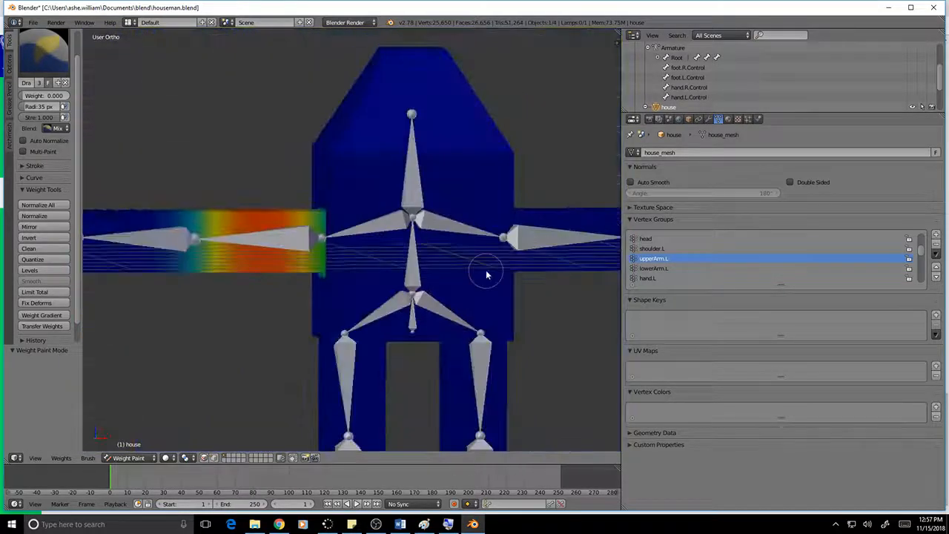
scroll(680, 250, "down", 4)
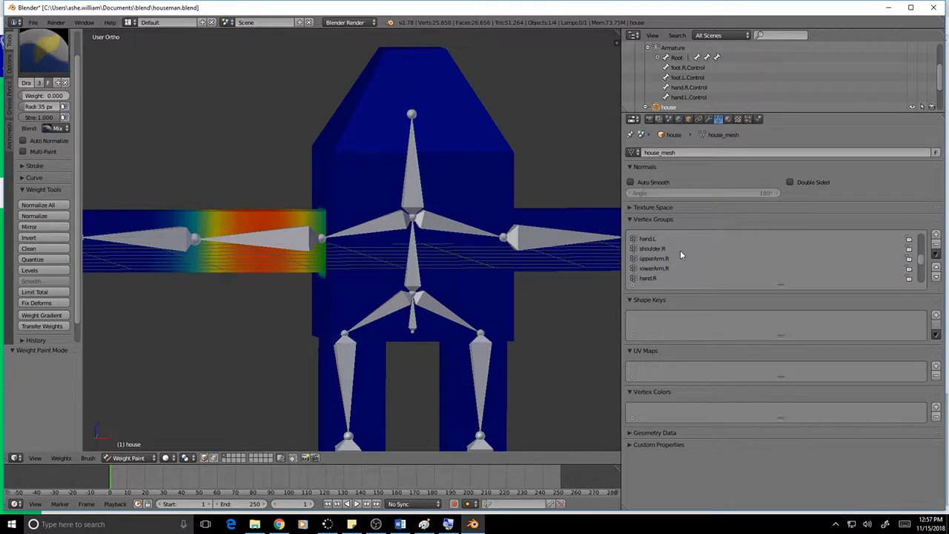
left_click(653, 258)
middle_click_drag(508, 276, 424, 261)
scroll(424, 263, "up", 3)
middle_click_drag(454, 343, 456, 319)
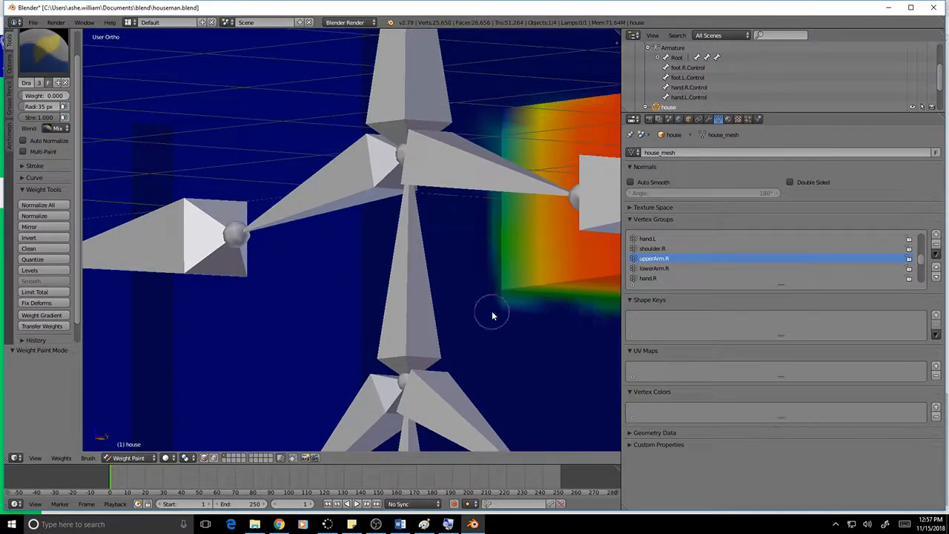
middle_click_drag(570, 334, 405, 313)
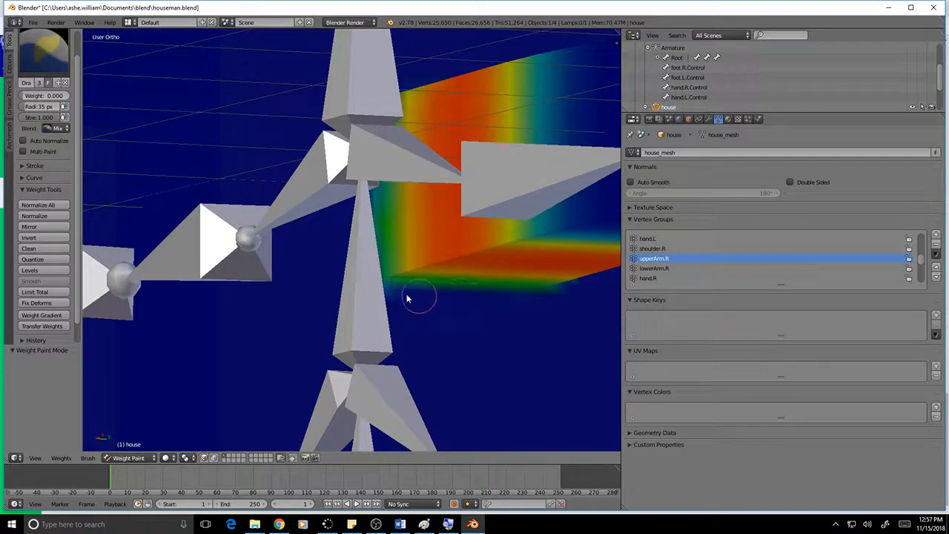
middle_click_drag(388, 301, 538, 352)
left_click_drag(343, 157, 346, 228)
mouse_move(350, 279)
left_mouse_down()
mouse_move(349, 354)
mouse_move(352, 296)
left_mouse_up()
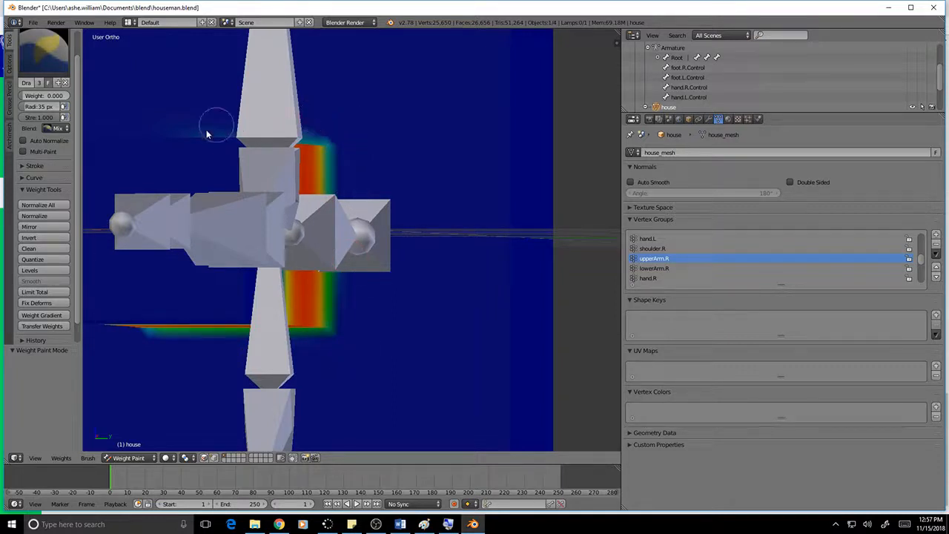
Undo the last zero-weight stroke, which cut across the top of the right upper arm.
middle_click_drag(245, 126, 503, 298)
scroll(503, 298, "down", 4)
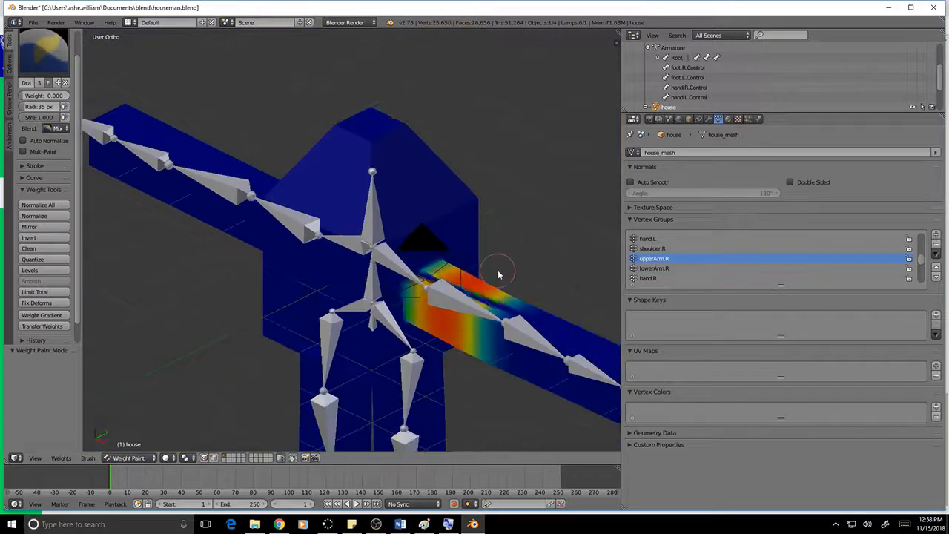
key("ctrl+z")
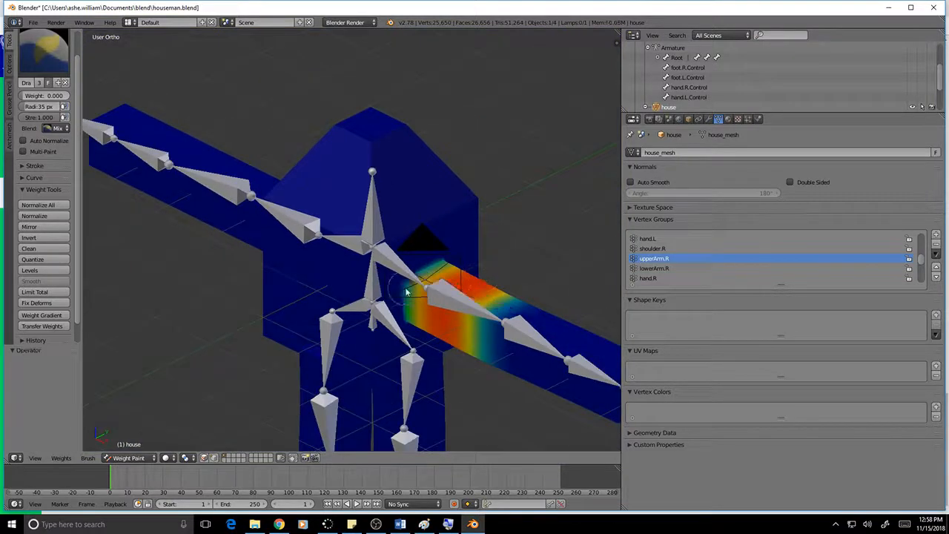
Trim the upperArm.R influence off the torso beside the right arm joint, undoing strokes that erase weight on the arm itself.
scroll(449, 286, "up", 3)
scroll(449, 286, "up", 4)
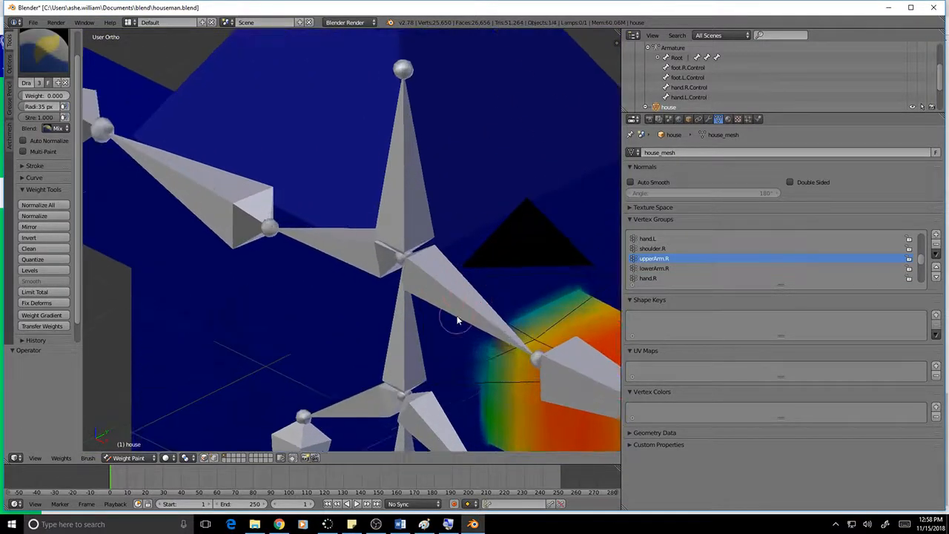
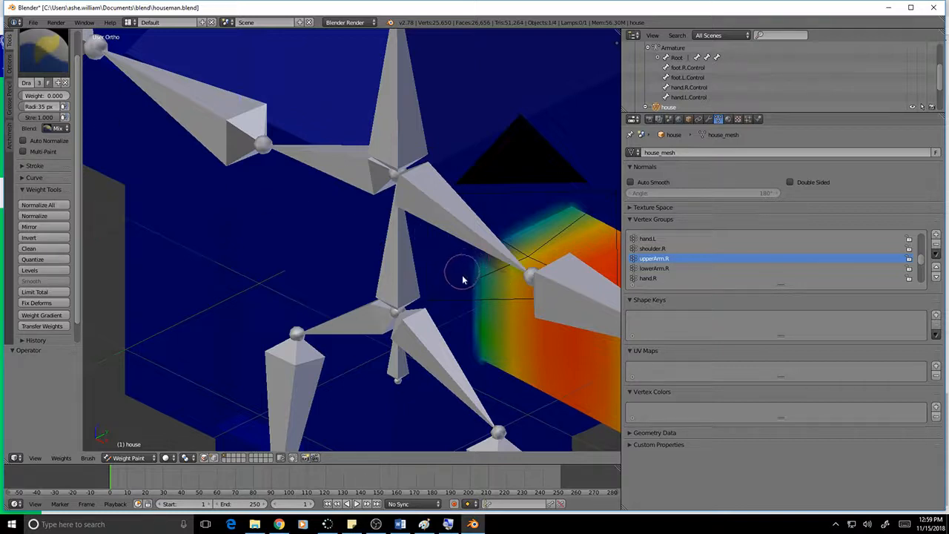
scroll(465, 358, "down", 4)
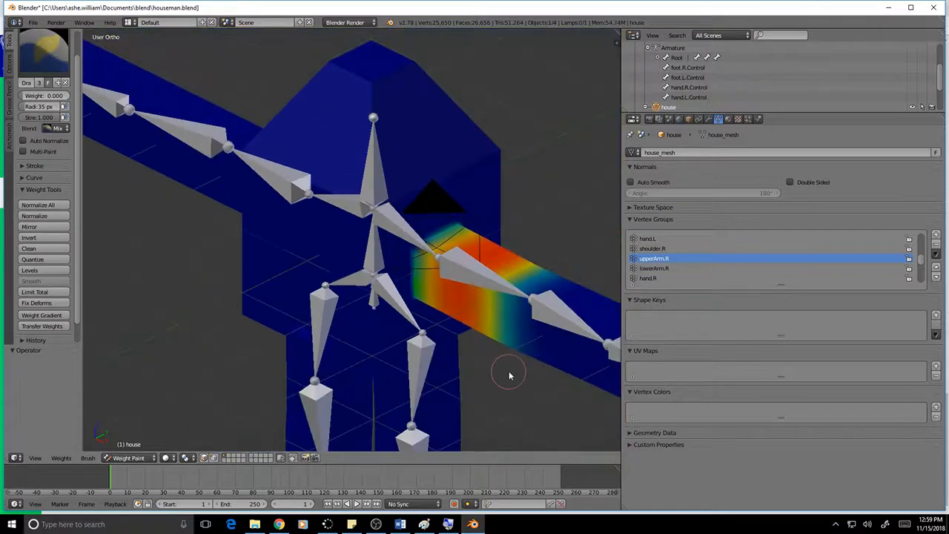
middle_click_drag(509, 376, 343, 278)
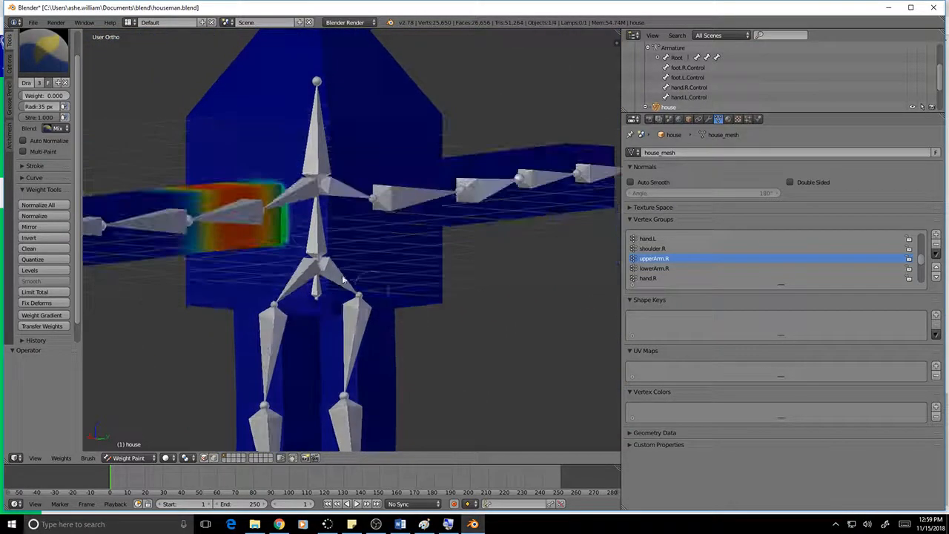
mouse_move(300, 188)
left_mouse_down()
mouse_move(285, 186)
mouse_move(185, 247)
left_mouse_up()
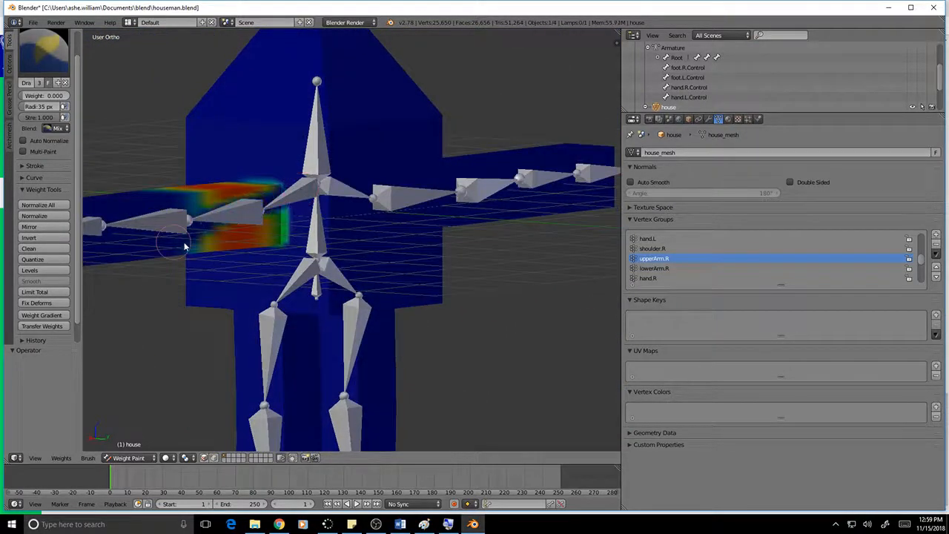
key("ctrl+z")
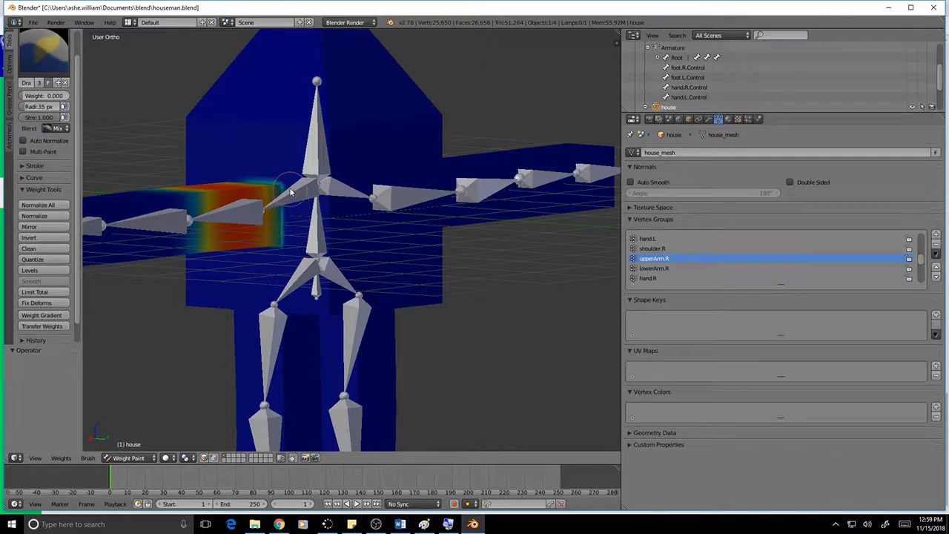
key("ctrl+z")
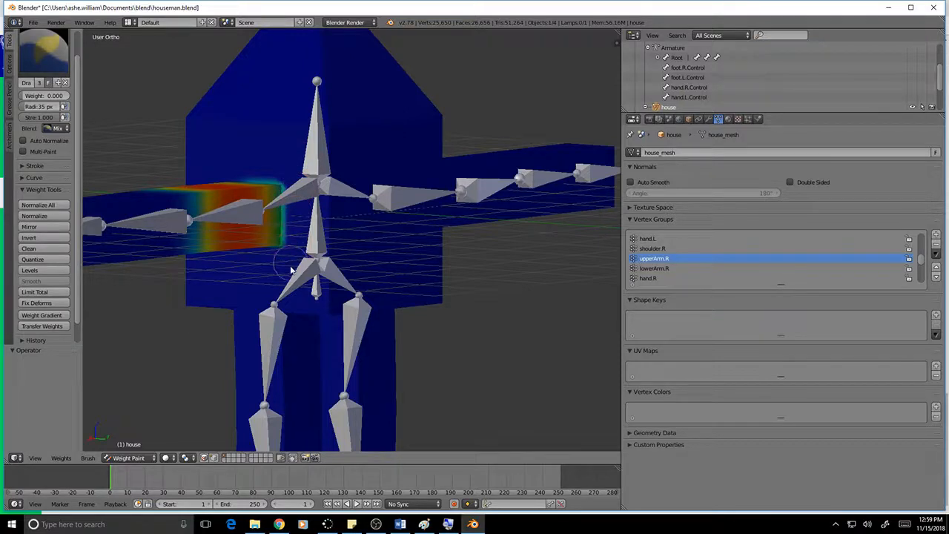
Return the house mesh to Object Mode, select the armature and switch it to Pose Mode.
mouse_move(360, 269)
middle_mouse_down()
mouse_move(455, 280)
mouse_move(504, 250)
mouse_move(512, 277)
middle_mouse_up()
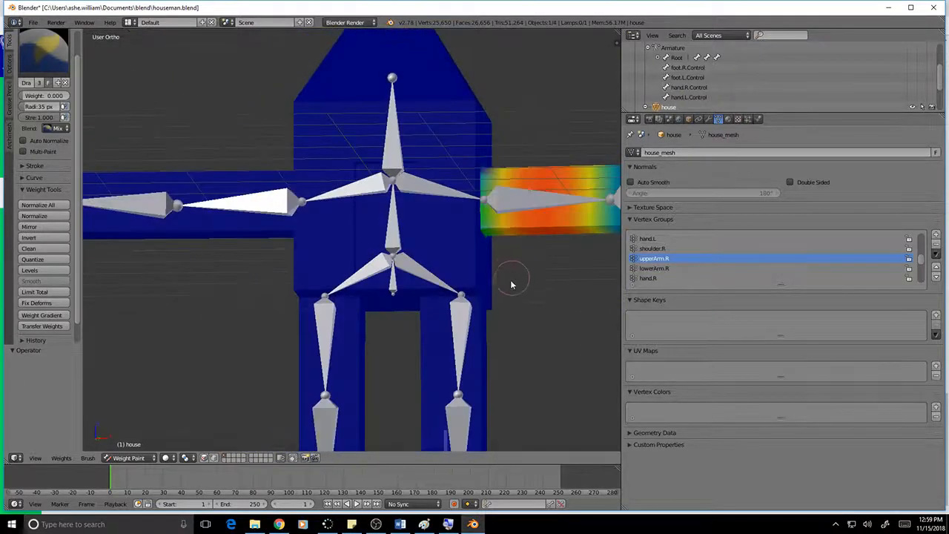
scroll(504, 296, "down", 5)
scroll(497, 317, "up", 6)
scroll(497, 317, "down", 5)
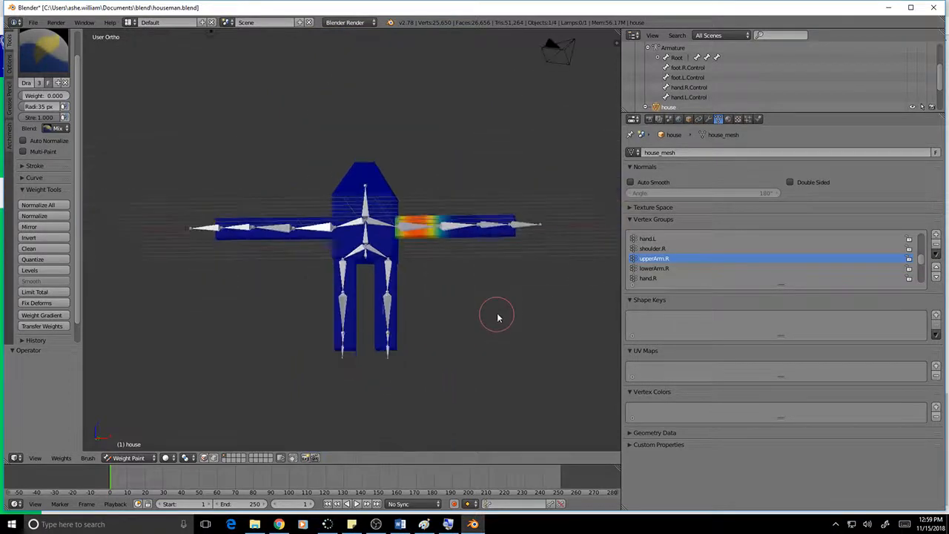
key("Tab")
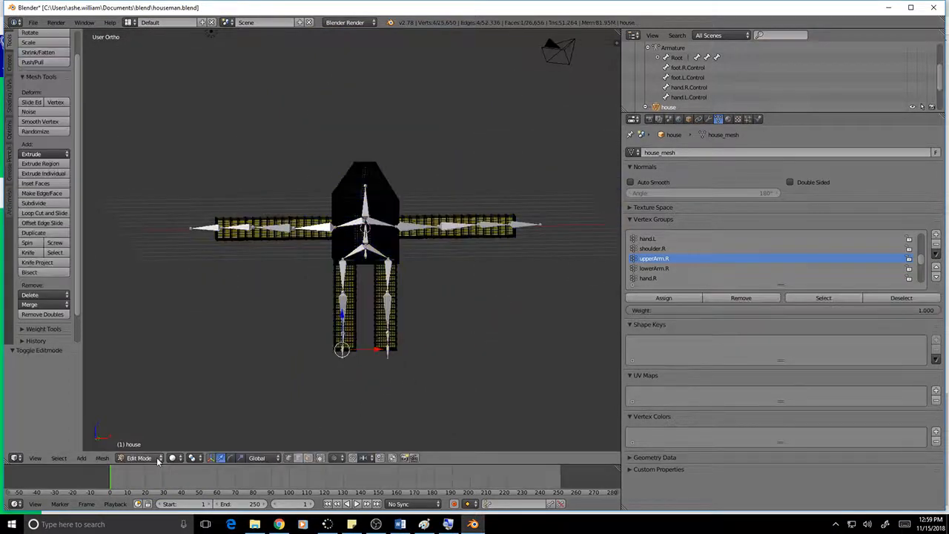
left_click(141, 458)
left_click(141, 447)
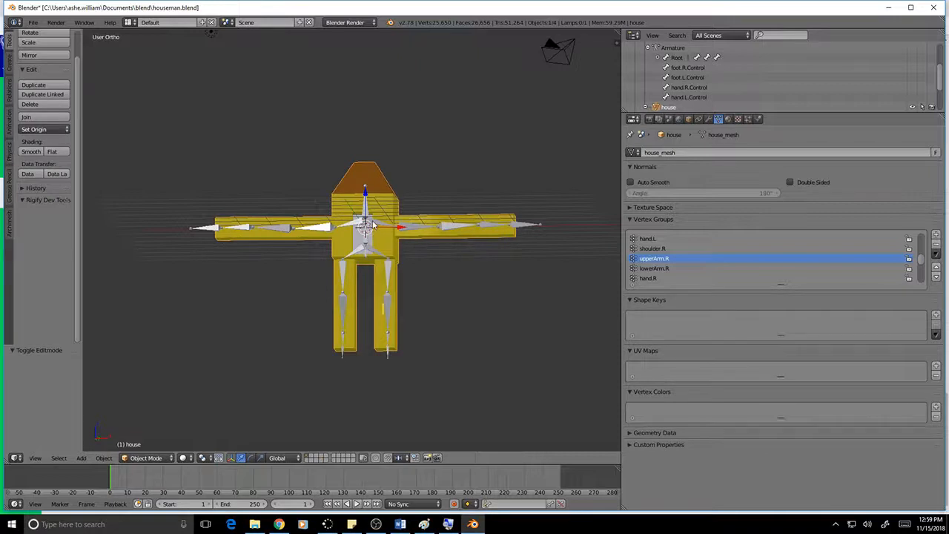
right_click(376, 231)
left_click(146, 458)
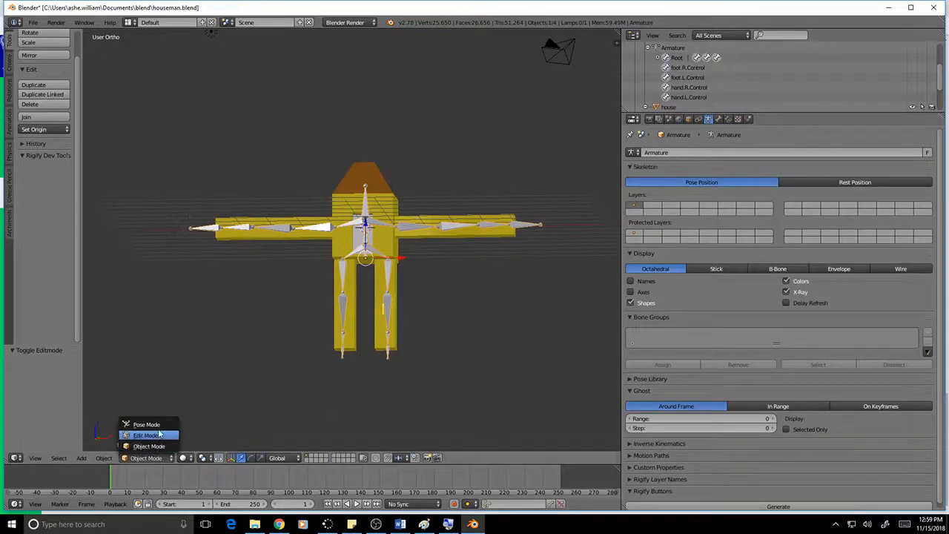
left_click(148, 421)
Select only the foot.R.Control bone and raise it about 0.094 units along the global Z axis.
middle_click_drag(490, 289, 414, 304)
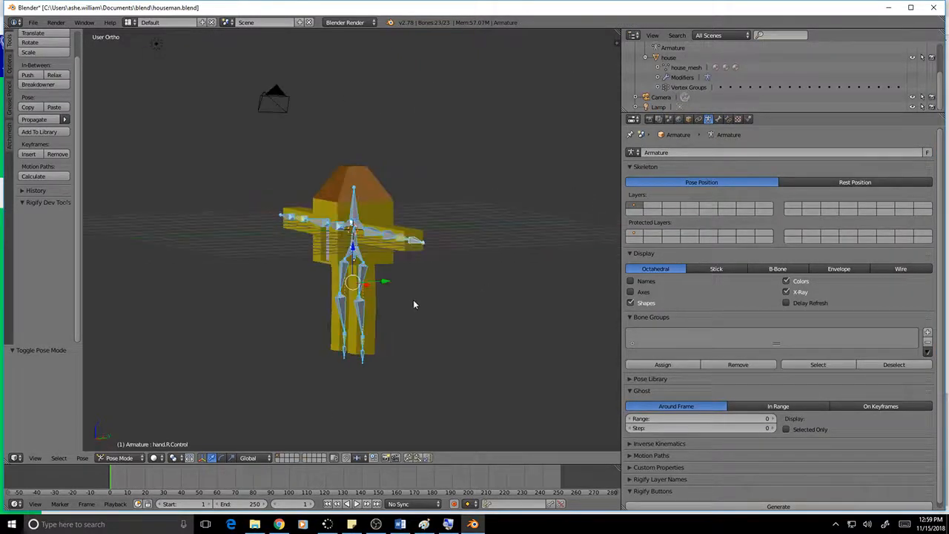
scroll(384, 356, "up", 3)
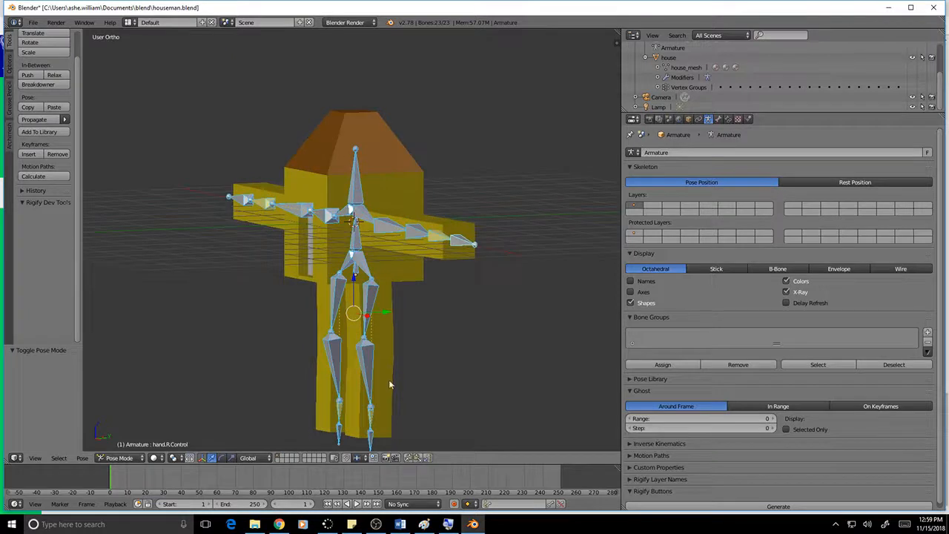
right_click(373, 430)
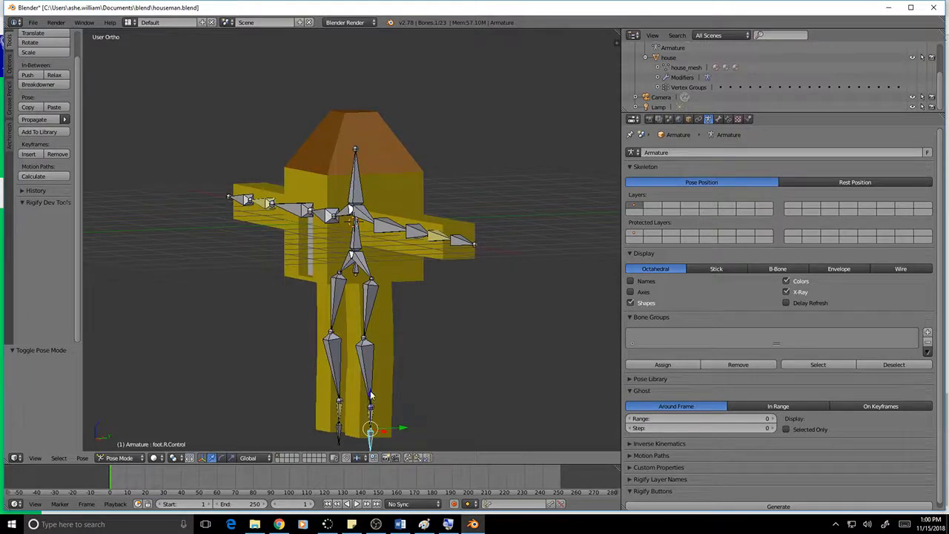
key("g")
key("z")
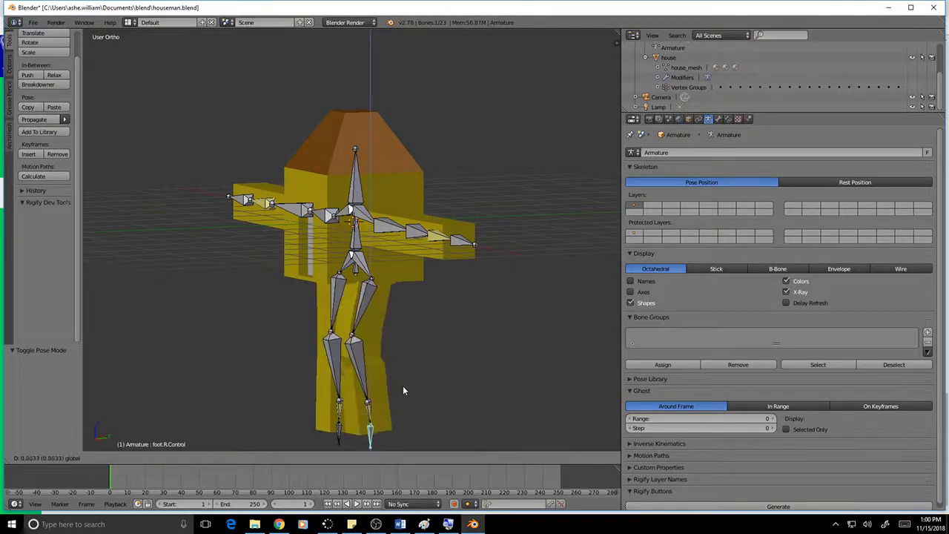
left_click(403, 386)
Move the hand.R.Control bone about 5.06 units along the global Y axis to swing the right arm forward.
right_click(464, 242)
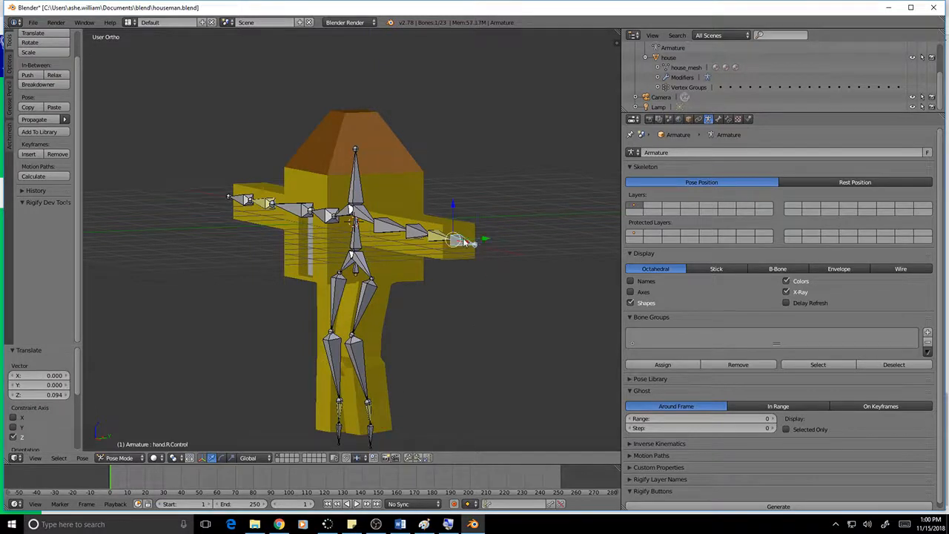
key("g")
key("y")
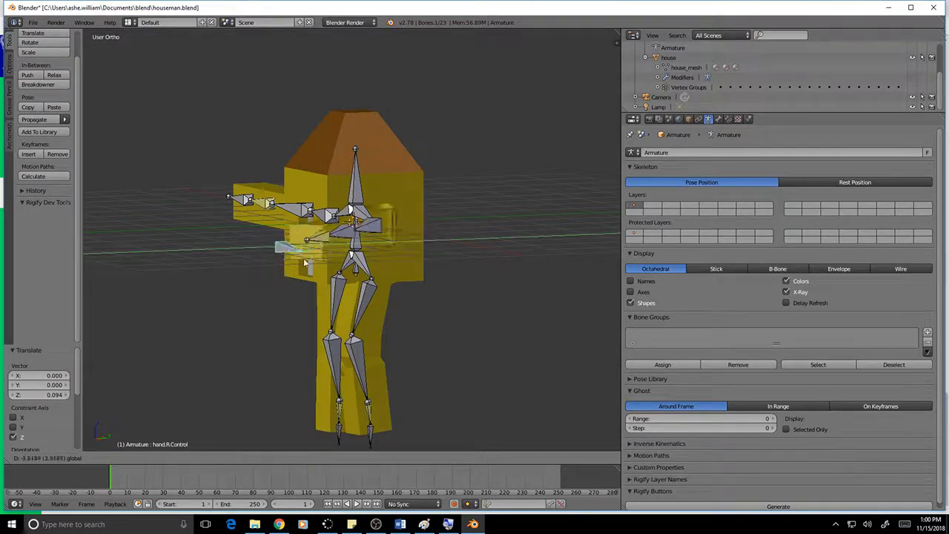
left_click(198, 198)
middle_click_drag(295, 234, 220, 293)
scroll(314, 237, "up", 5)
scroll(314, 240, "down", 5)
Move the hand.L.Control bone about 2.7 units along the global Y axis to swing the left arm forward.
right_click(315, 304)
key("g")
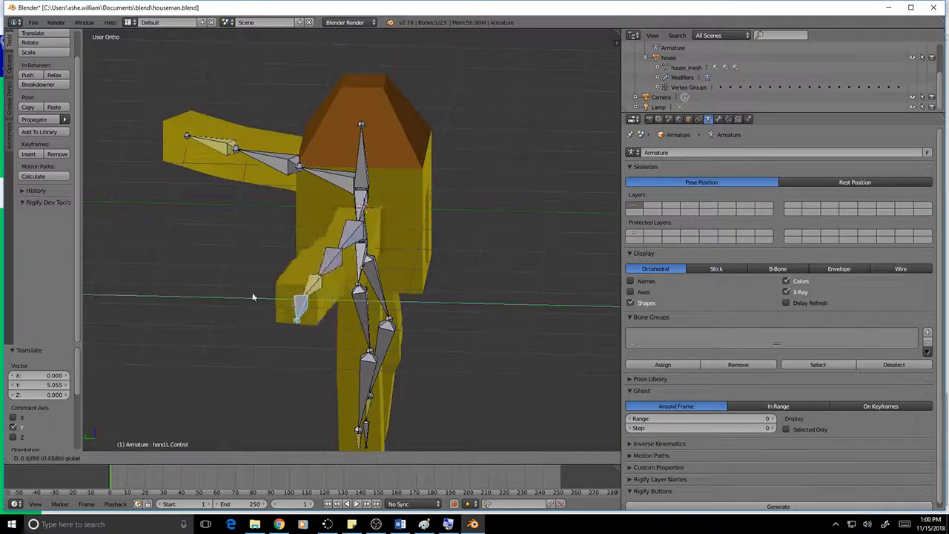
left_click(169, 297)
mouse_move(376, 298)
middle_mouse_down()
mouse_move(387, 304)
mouse_move(362, 295)
middle_mouse_up()
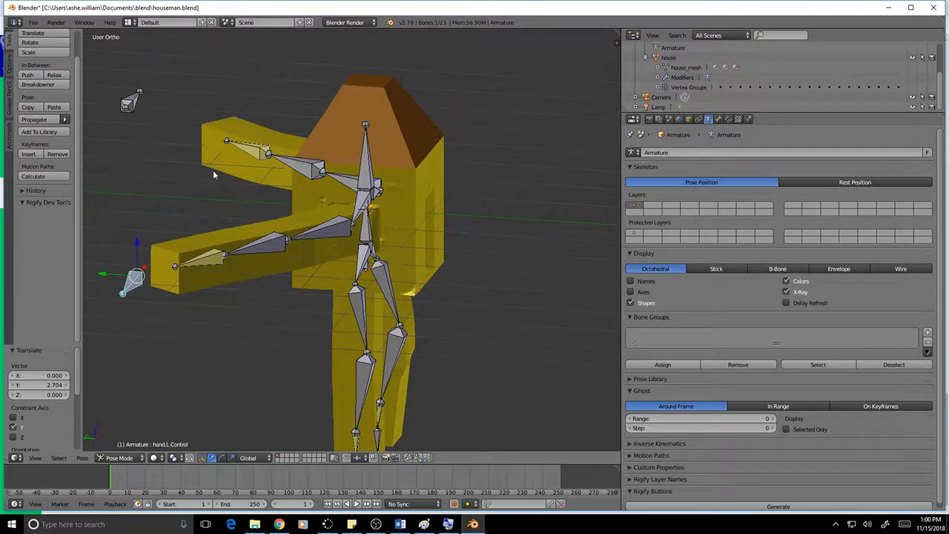
Take the posed armature back to Object Mode, select the house mesh and enter Weight Paint mode.
left_click(120, 458)
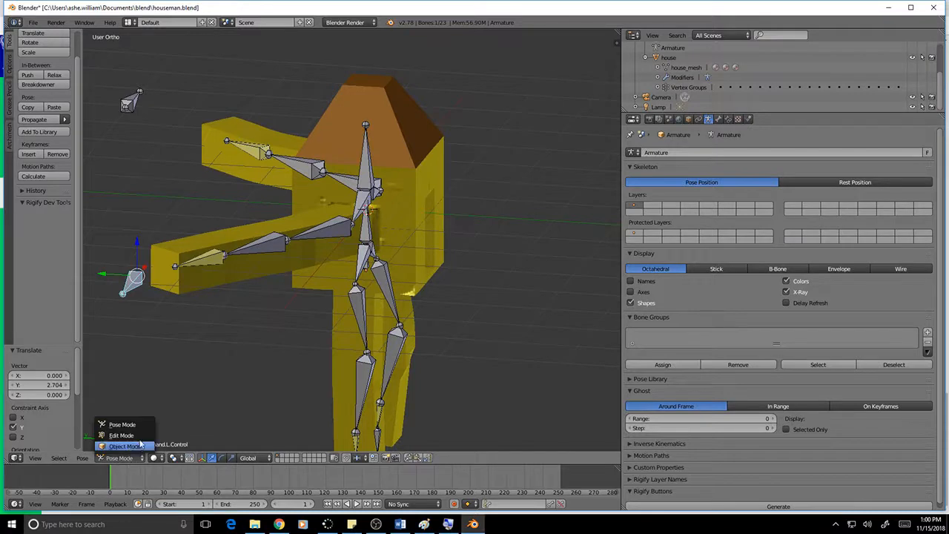
left_click(138, 446)
left_click(141, 457)
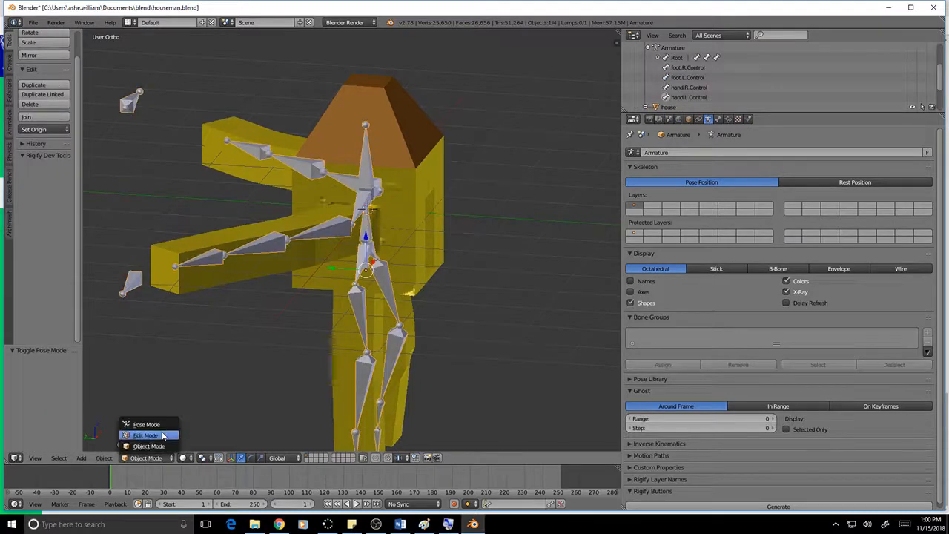
right_click(390, 239)
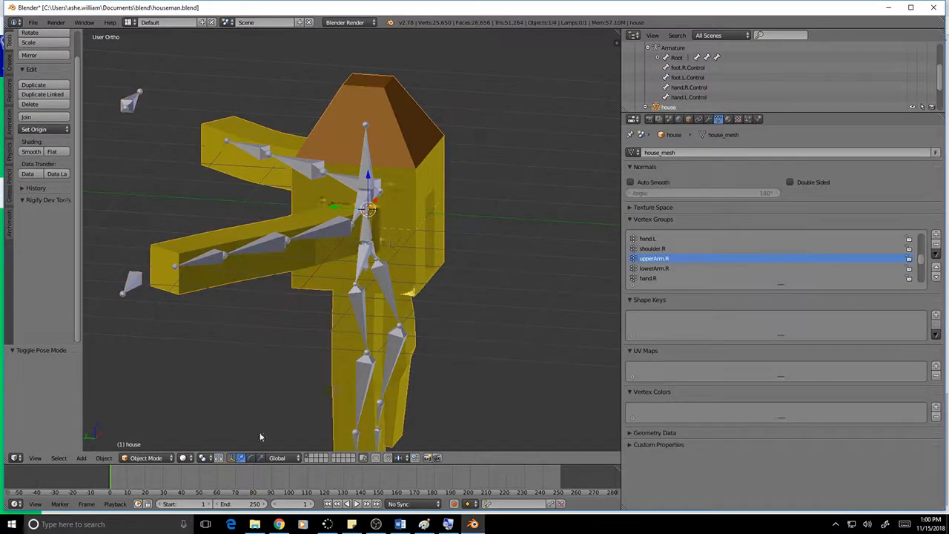
left_click(166, 460)
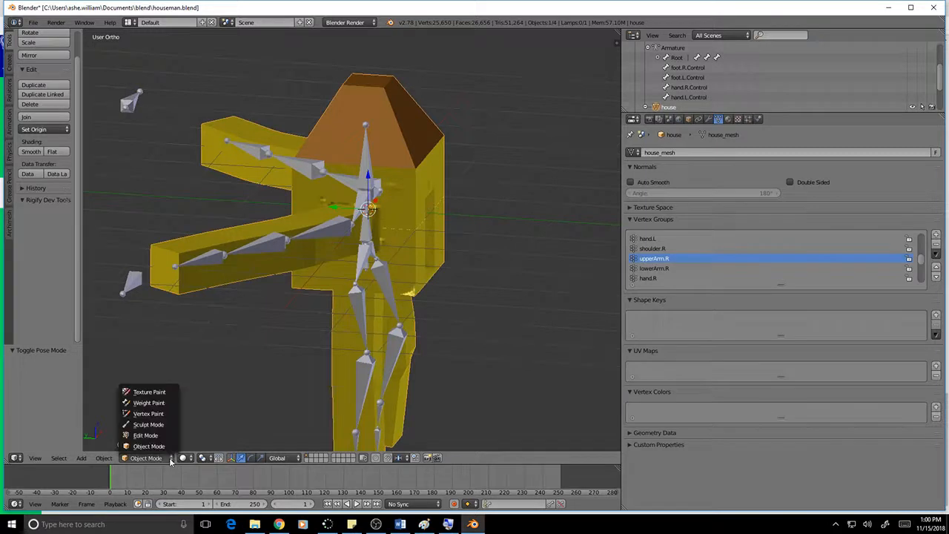
left_click(152, 405)
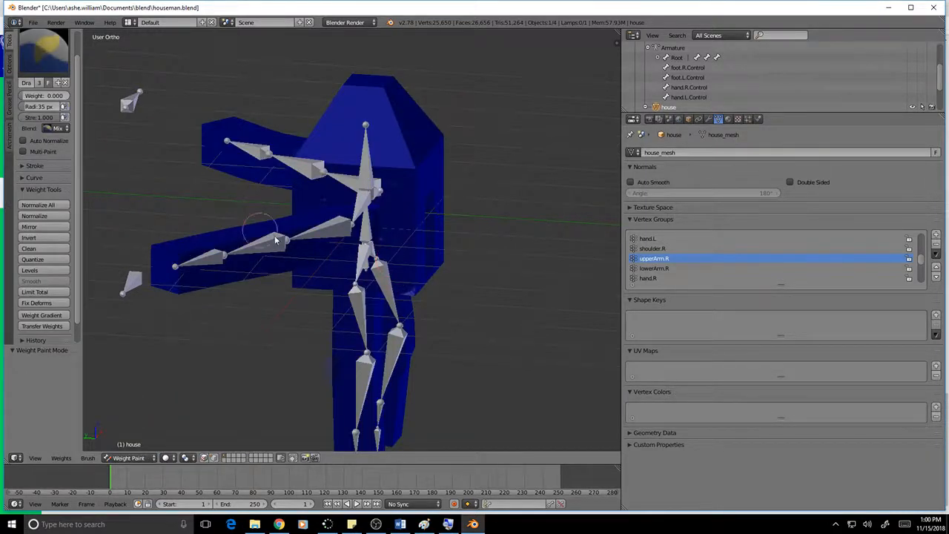
Examine the upperArm.R weights around the right arm, torso and legs of the posed mesh for stray influence.
middle_click_drag(371, 332, 379, 322)
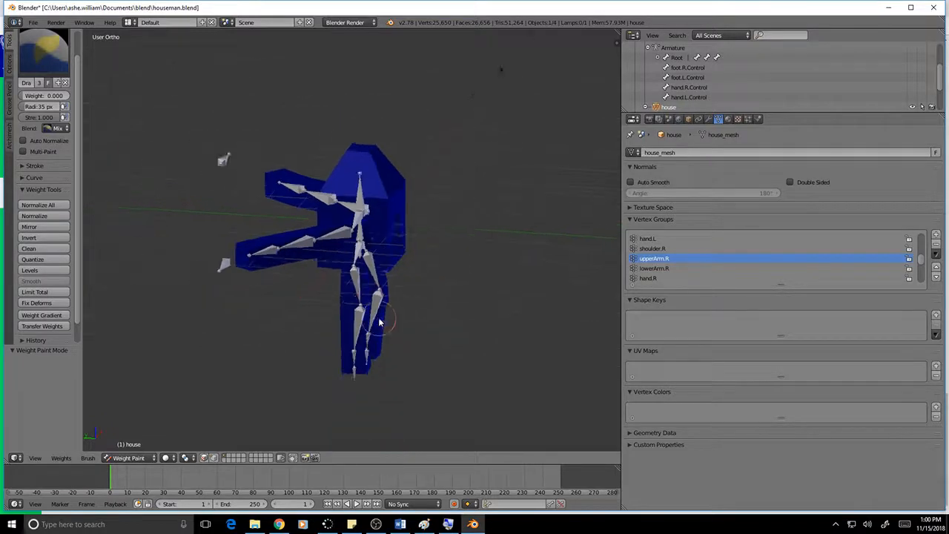
scroll(379, 323, "up", 2)
scroll(380, 322, "up", 2)
mouse_move(482, 328)
middle_mouse_down()
mouse_move(318, 312)
mouse_move(371, 315)
mouse_move(413, 297)
mouse_move(462, 328)
mouse_move(617, 319)
mouse_move(142, 322)
mouse_move(178, 294)
middle_mouse_up()
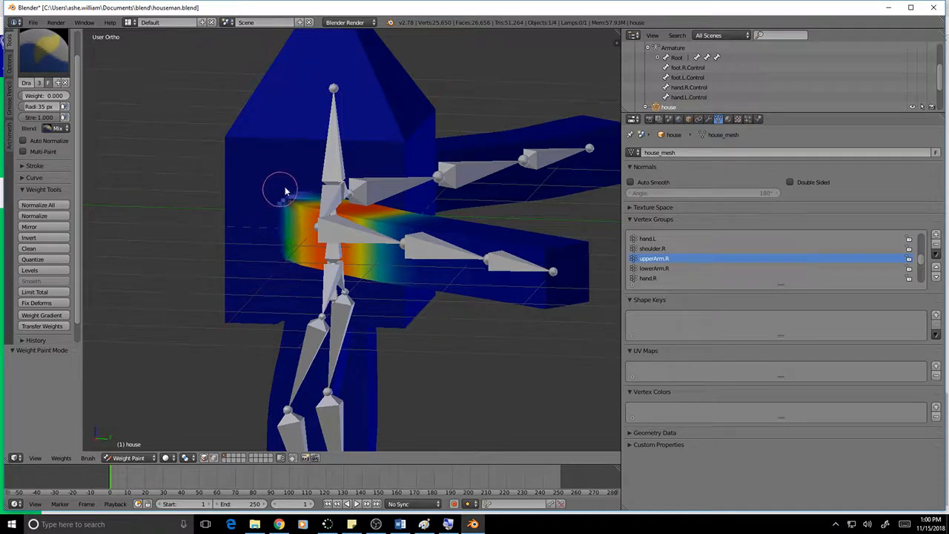
scroll(300, 200, "up", 1)
scroll(300, 200, "up", 4)
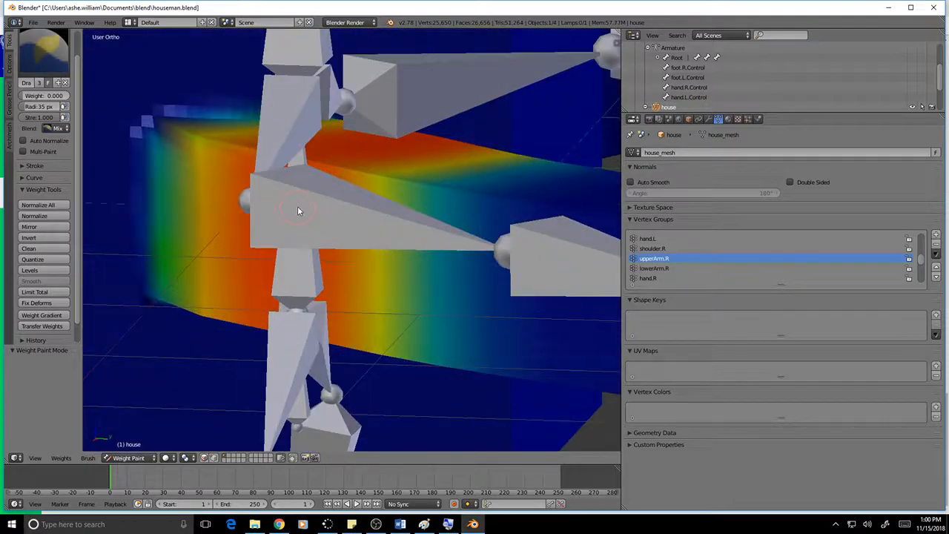
middle_click_drag(309, 213, 330, 216)
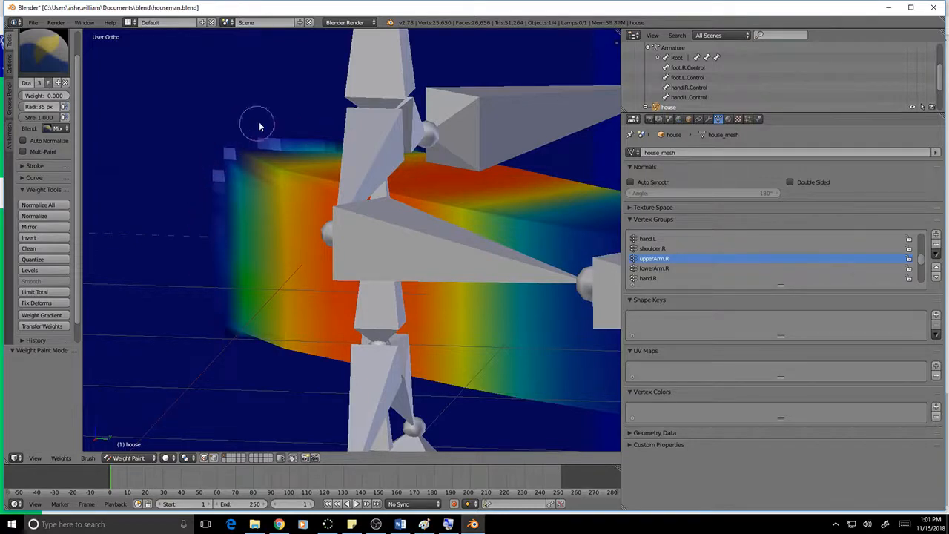
middle_click_drag(455, 123, 430, 111)
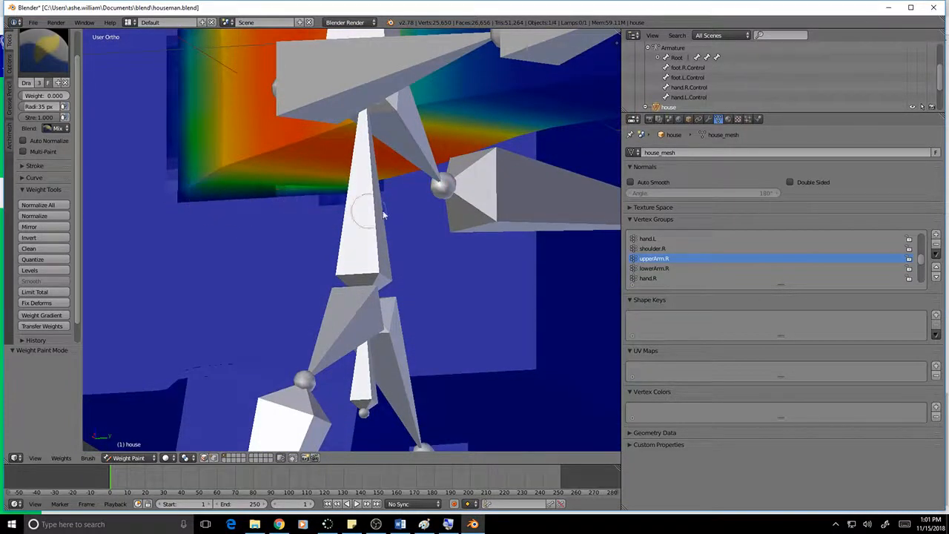
middle_click_drag(460, 206, 310, 234)
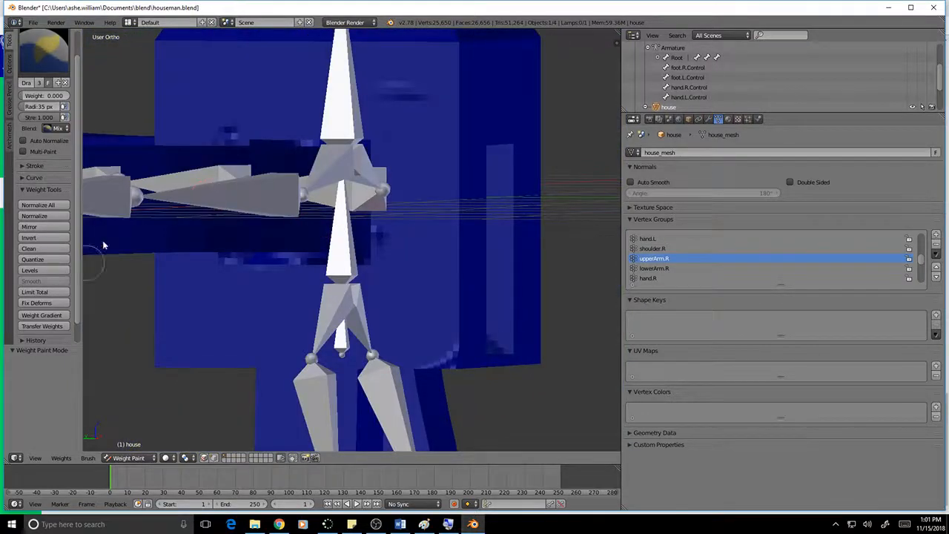
scroll(693, 256, "down", 9)
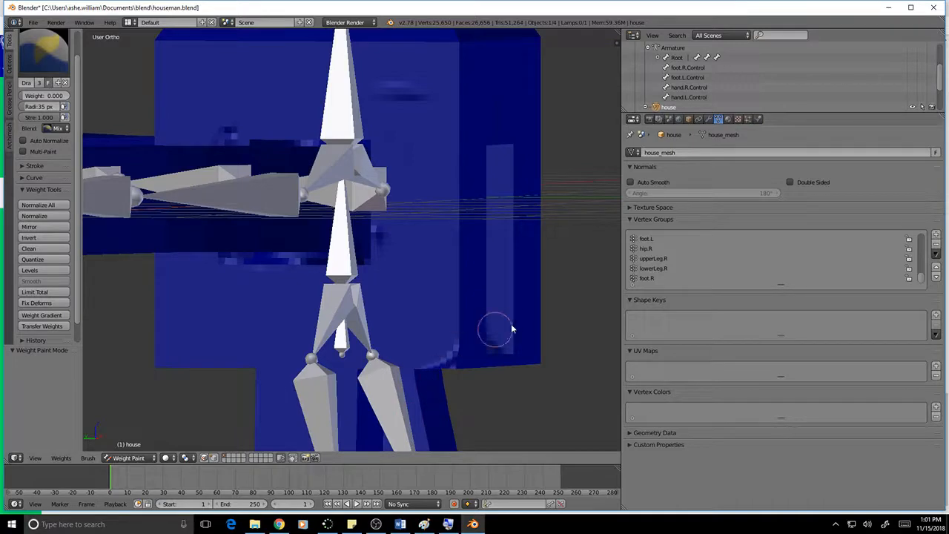
middle_click_drag(494, 328, 519, 329)
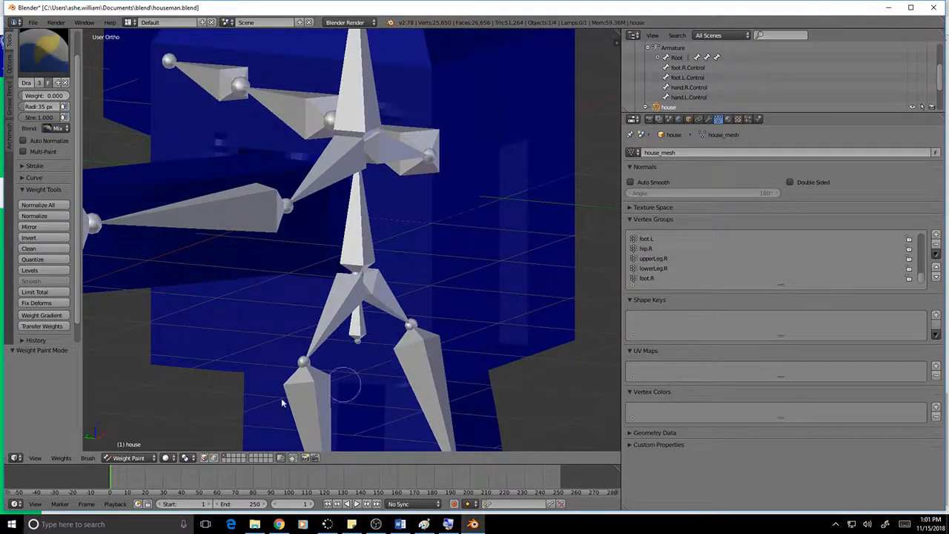
mouse_move(419, 327)
middle_mouse_down()
mouse_move(356, 328)
mouse_move(418, 266)
mouse_move(402, 282)
mouse_move(435, 303)
middle_mouse_up()
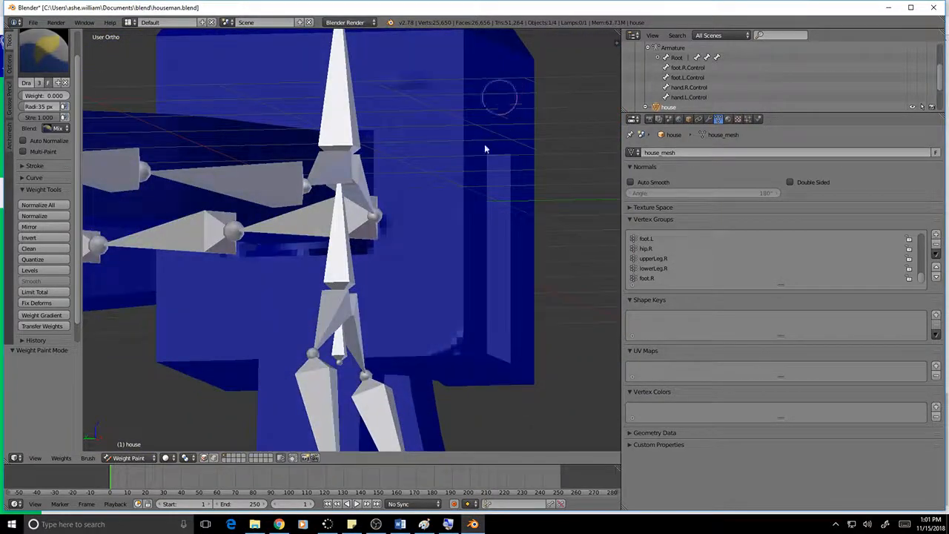
middle_click_drag(438, 120, 233, 179)
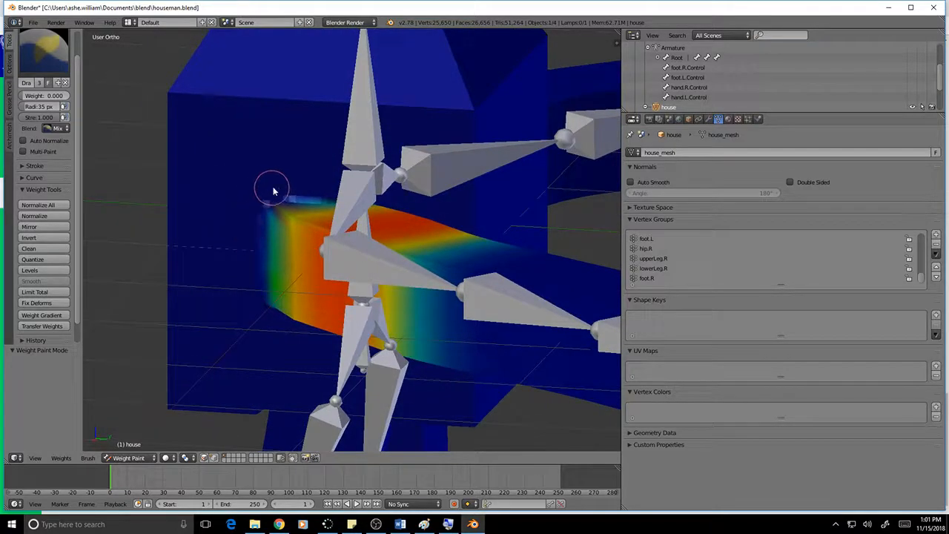
Turn on face selection masking for the house mesh, working close to the upper edge of the right arm's base.
middle_click_drag(473, 218, 436, 218)
scroll(166, 219, "up", 4)
middle_click_drag(227, 201, 490, 281, "shift")
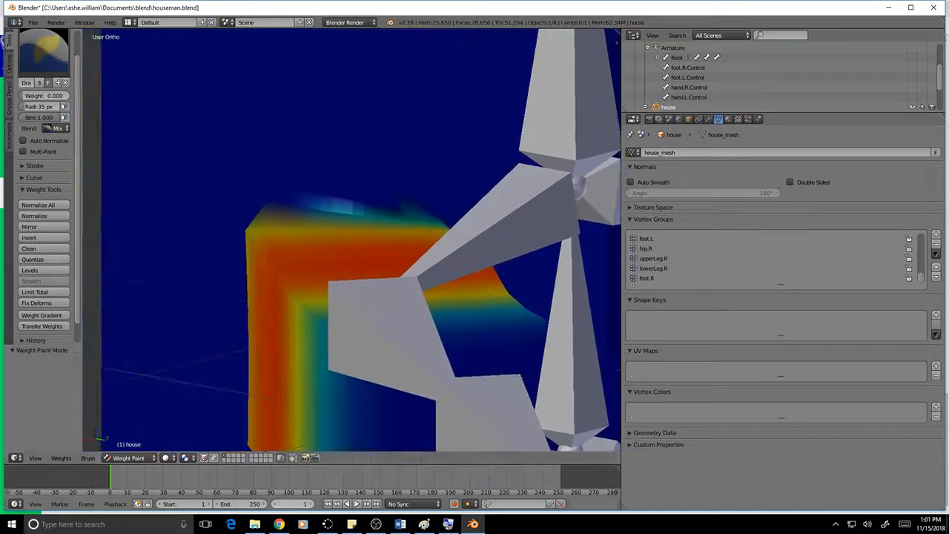
left_click(202, 458)
scroll(341, 132, "up", 3)
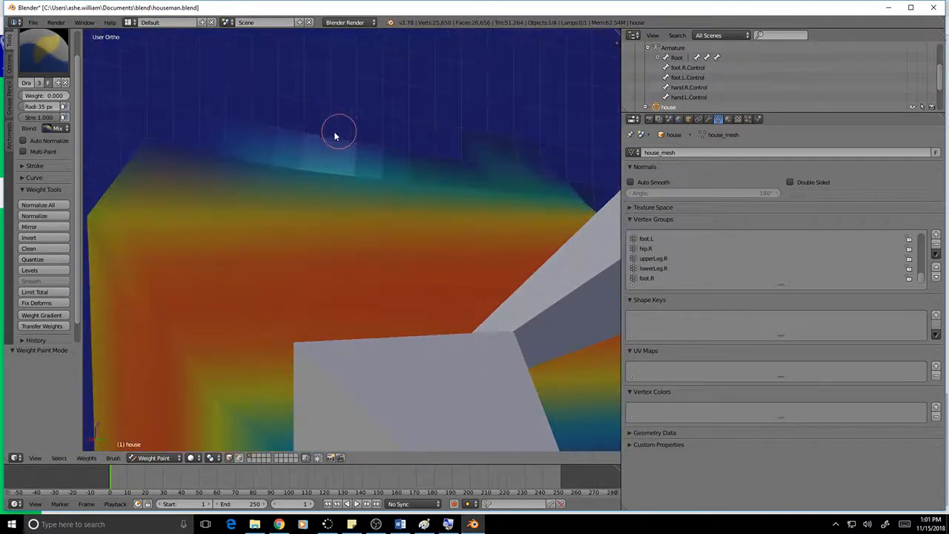
mouse_move(307, 154)
left_mouse_down()
mouse_move(307, 146)
mouse_move(250, 135)
mouse_move(258, 138)
left_mouse_up()
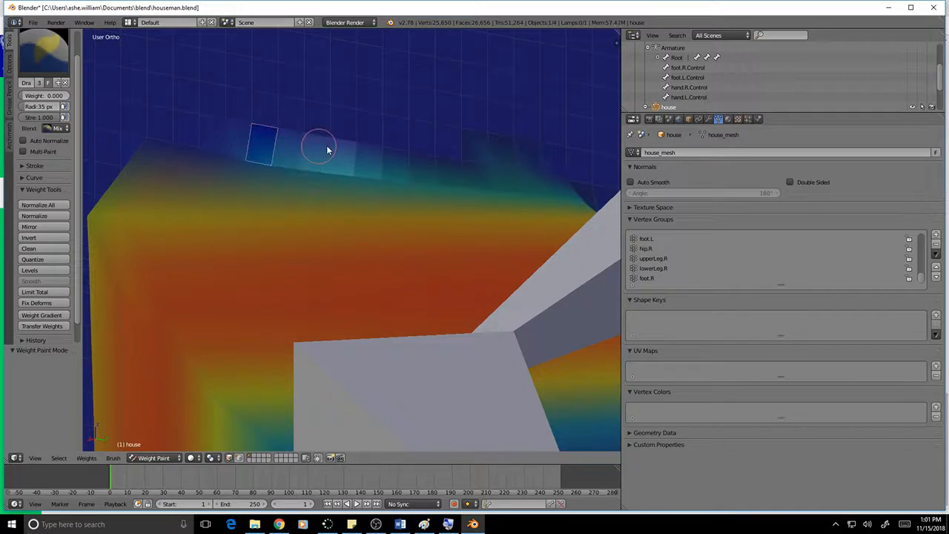
right_click(223, 94, "ctrl")
left_click(234, 94)
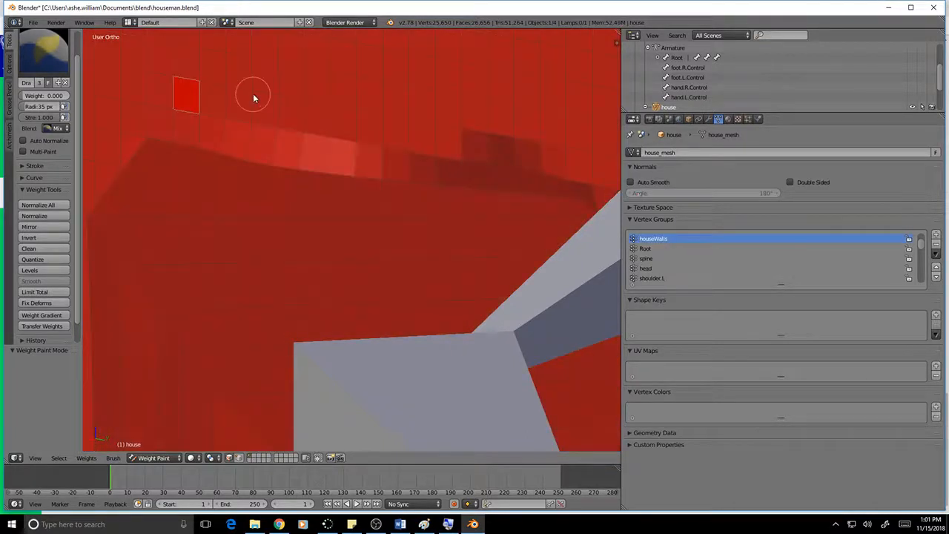
key("ctrl+z")
mouse_move(250, 139)
left_mouse_down()
mouse_move(240, 131)
mouse_move(307, 153)
mouse_move(301, 128)
mouse_move(230, 131)
mouse_move(388, 140)
mouse_move(559, 168)
mouse_move(407, 85)
mouse_move(469, 75)
left_mouse_up()
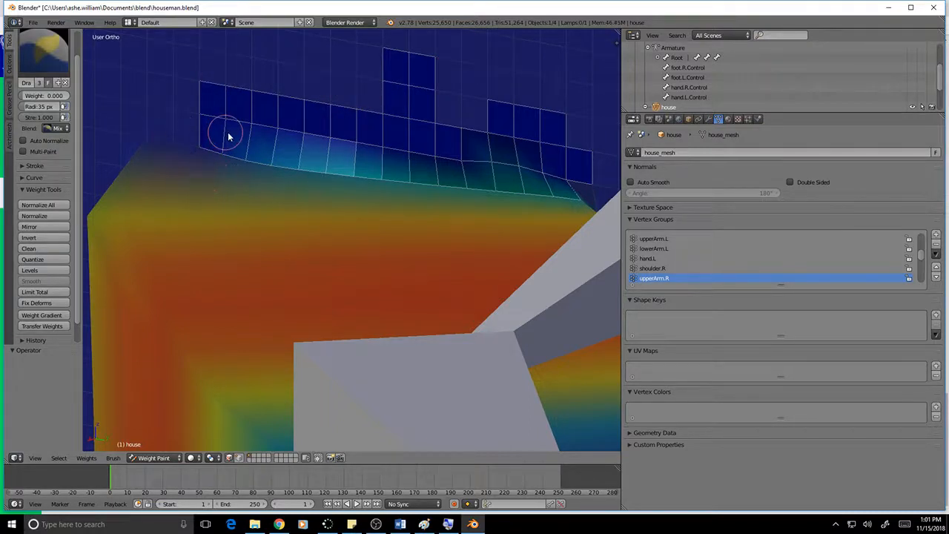
left_click_drag(229, 137, 314, 156)
key("a")
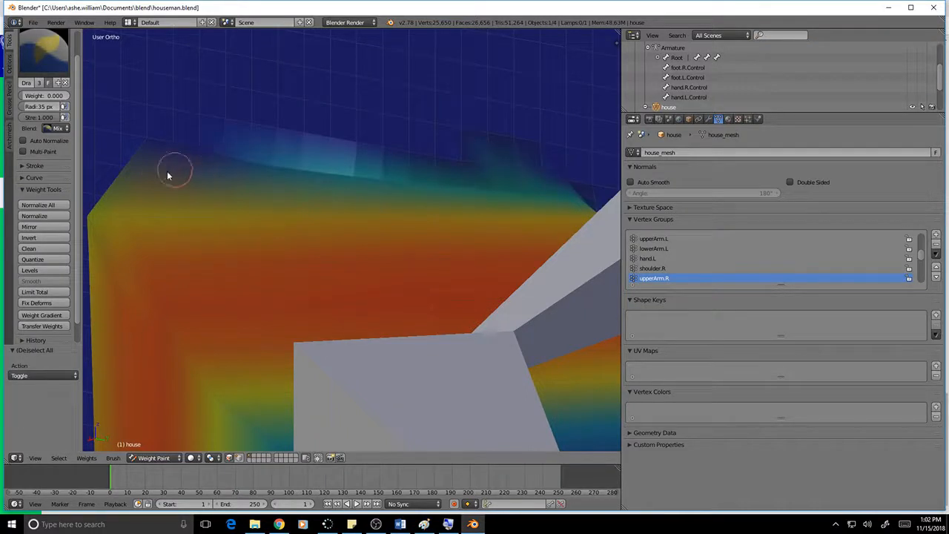
Try to paint zero upperArm.R weight on the strip of faces along the top of the right arm.
key("c")
left_click_drag(153, 173, 549, 225)
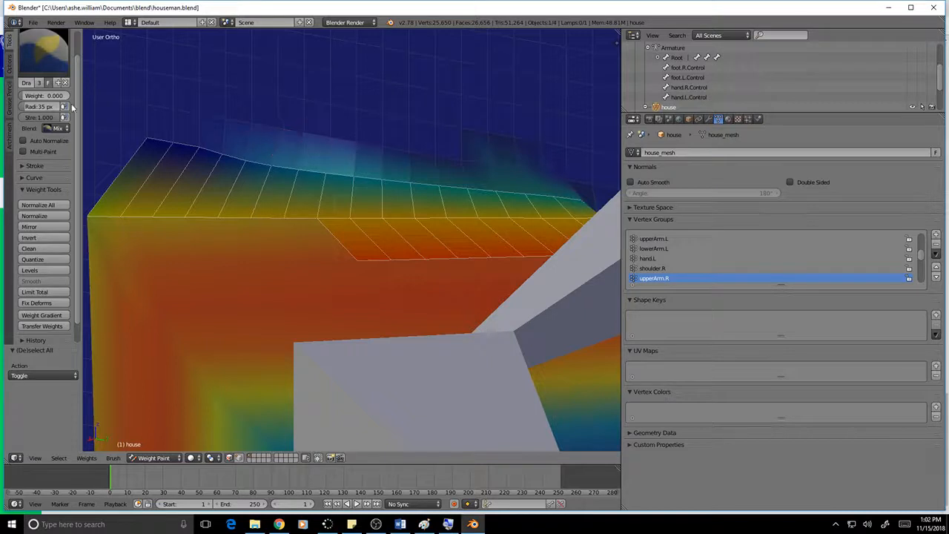
left_click(33, 97)
key("Return")
left_click_drag(354, 230, 331, 250)
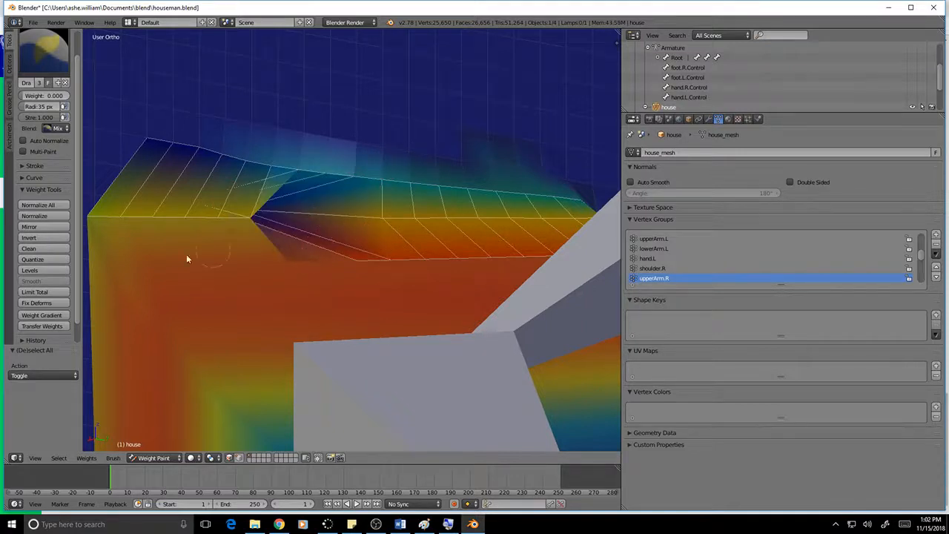
left_click_drag(186, 258, 259, 226)
mouse_move(453, 257)
left_mouse_down()
mouse_move(142, 247)
mouse_move(442, 275)
mouse_move(136, 267)
mouse_move(210, 220)
left_mouse_up()
key("ctrl+z")
key("ctrl+z")
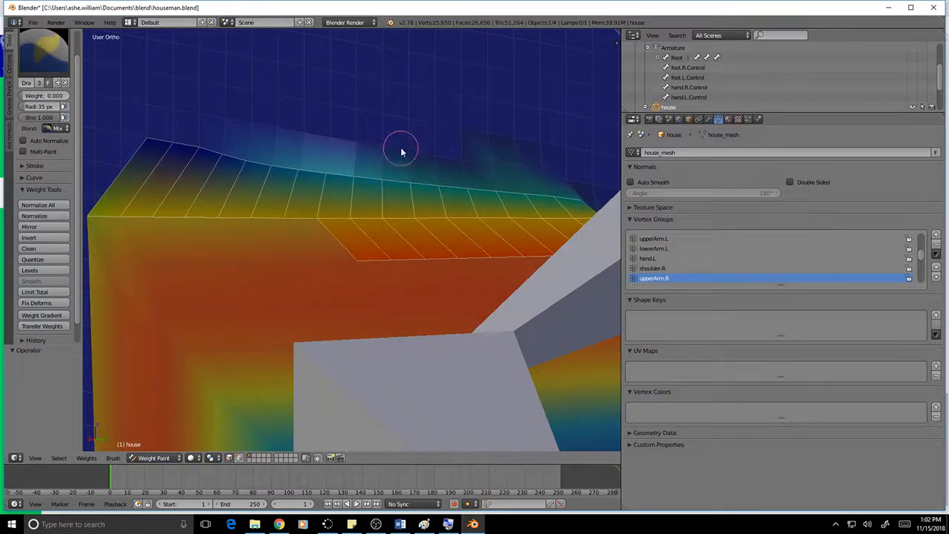
key("a")
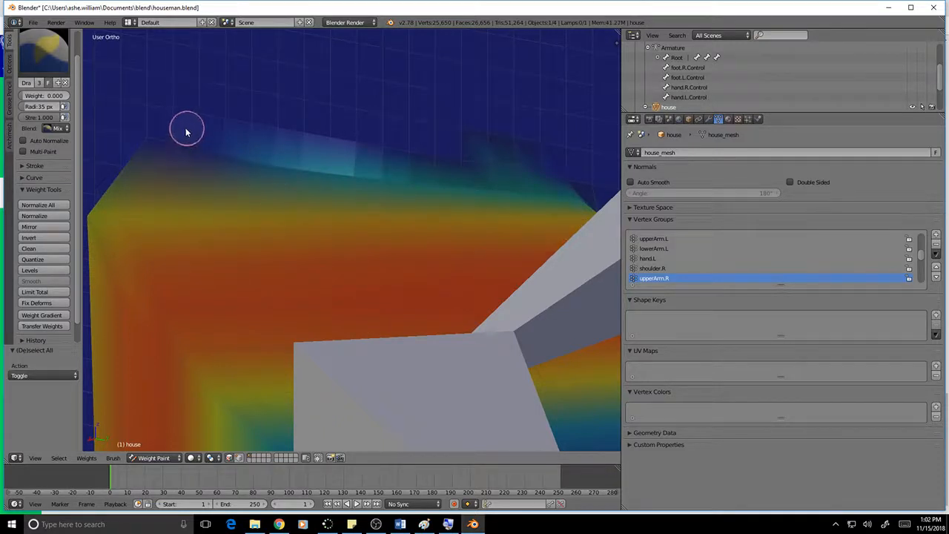
Mask the two rows of torso faces directly above the right arm and paint their upperArm.R weight to 0.
mouse_move(171, 131)
left_mouse_down()
mouse_move(168, 121)
mouse_move(586, 174)
mouse_move(294, 167)
mouse_move(317, 69)
left_mouse_up()
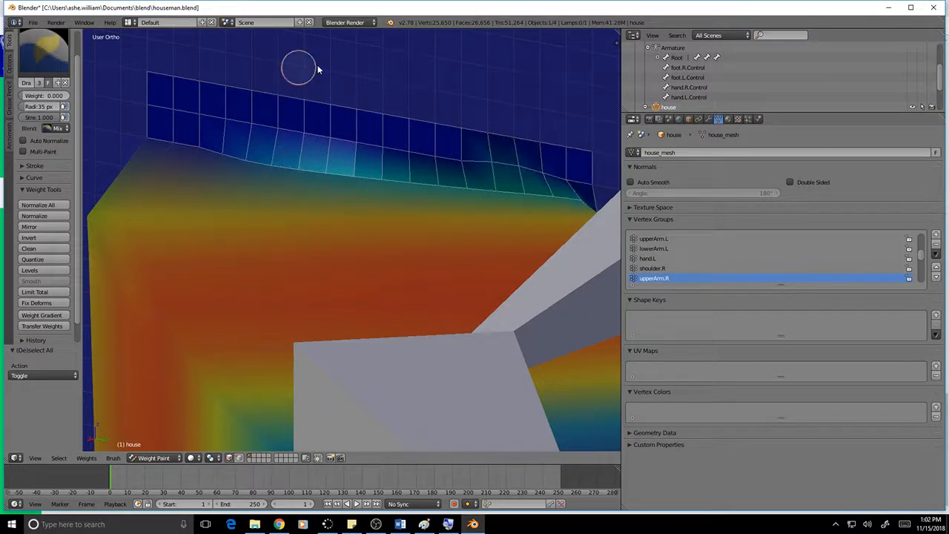
mouse_move(314, 140)
left_mouse_down()
mouse_move(318, 156)
mouse_move(221, 169)
mouse_move(625, 206)
left_mouse_up()
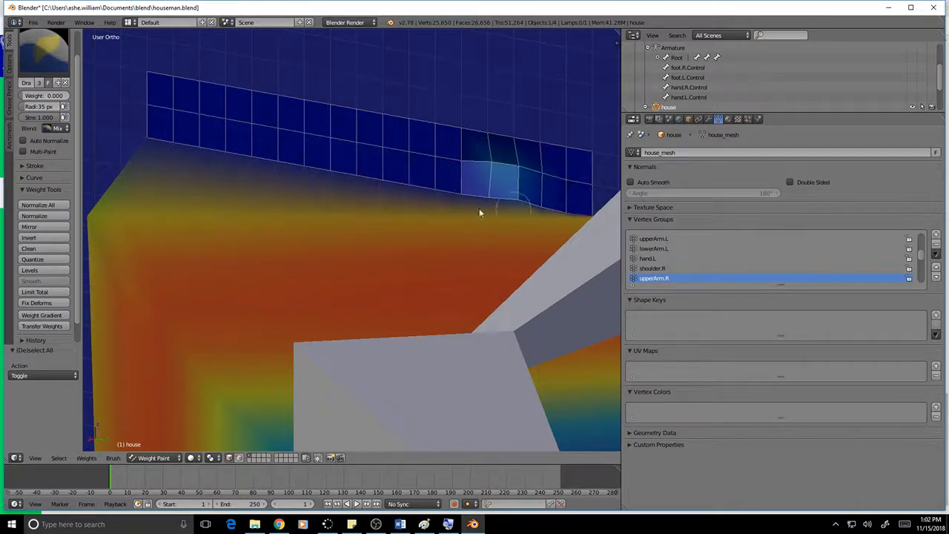
mouse_move(516, 198)
left_mouse_down()
mouse_move(470, 191)
mouse_move(583, 222)
left_mouse_up()
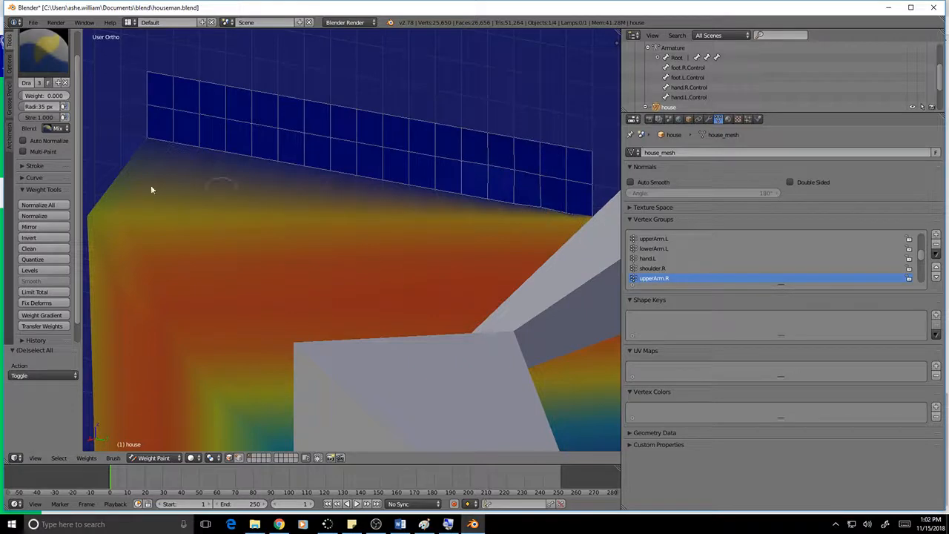
Mask the vertical band of torso faces behind the right arm and paint their upperArm.R weight to 0.
middle_click_drag(393, 151, 413, 213)
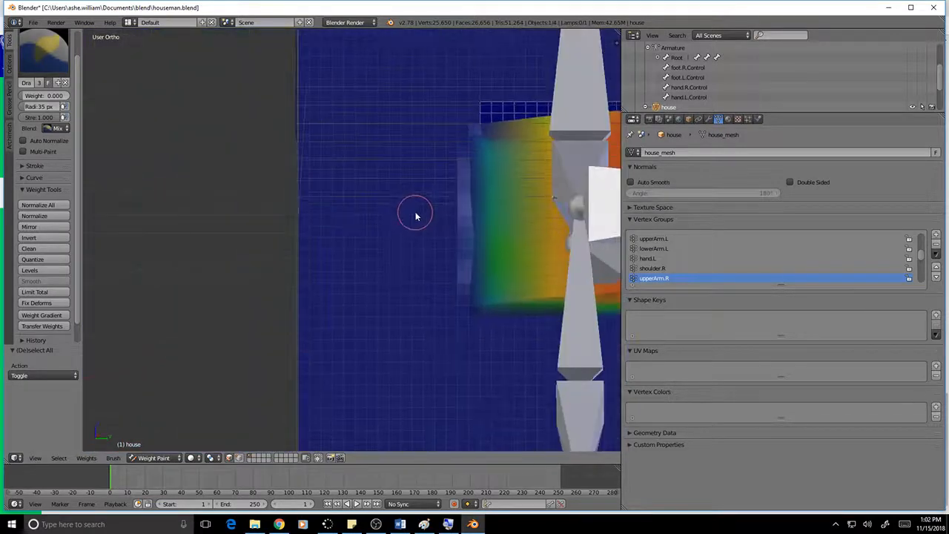
scroll(434, 213, "up", 2)
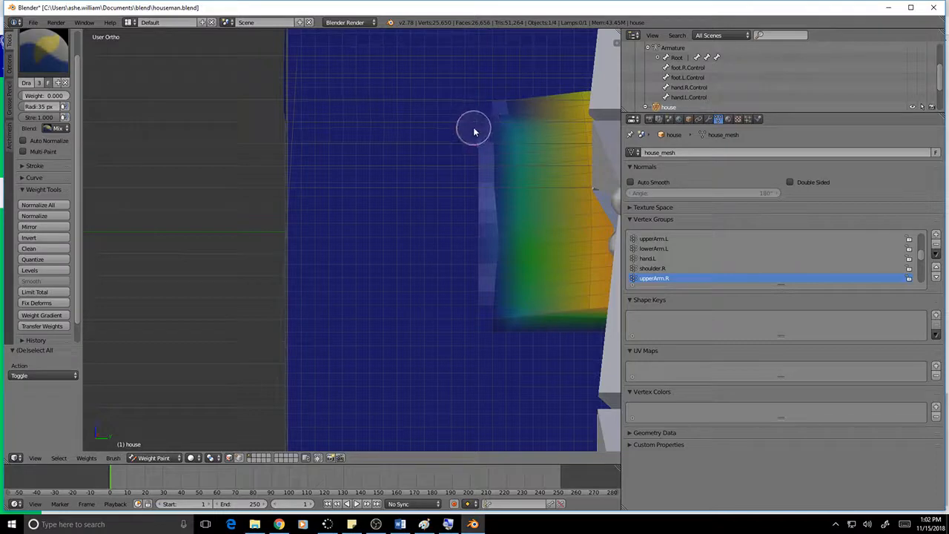
left_click_drag(474, 132, 473, 318)
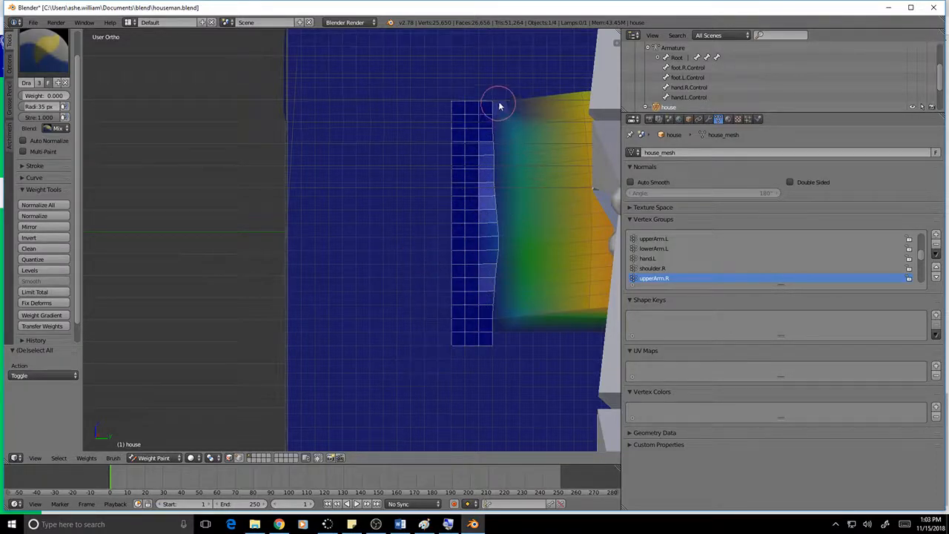
mouse_move(500, 107)
left_mouse_down()
mouse_move(513, 333)
mouse_move(490, 150)
left_mouse_up()
left_click_drag(489, 97, 470, 274)
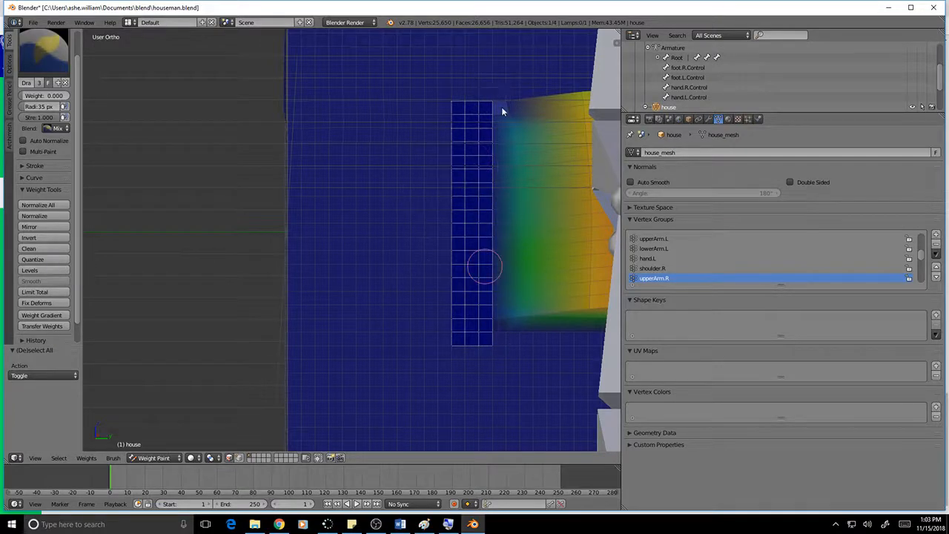
Mask the band of torso faces directly beneath the right arm and clear their upperArm.R weight.
middle_click_drag(531, 386, 482, 344)
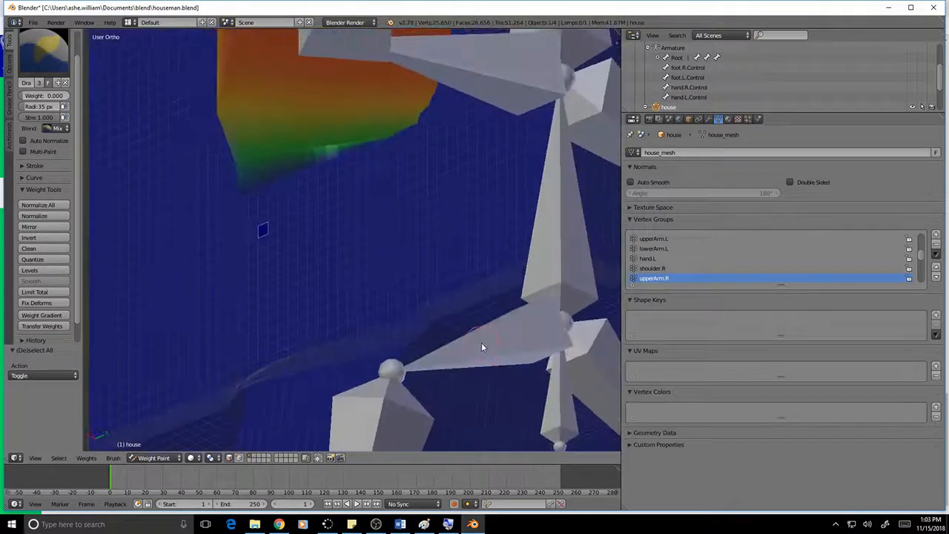
scroll(324, 139, "up", 1)
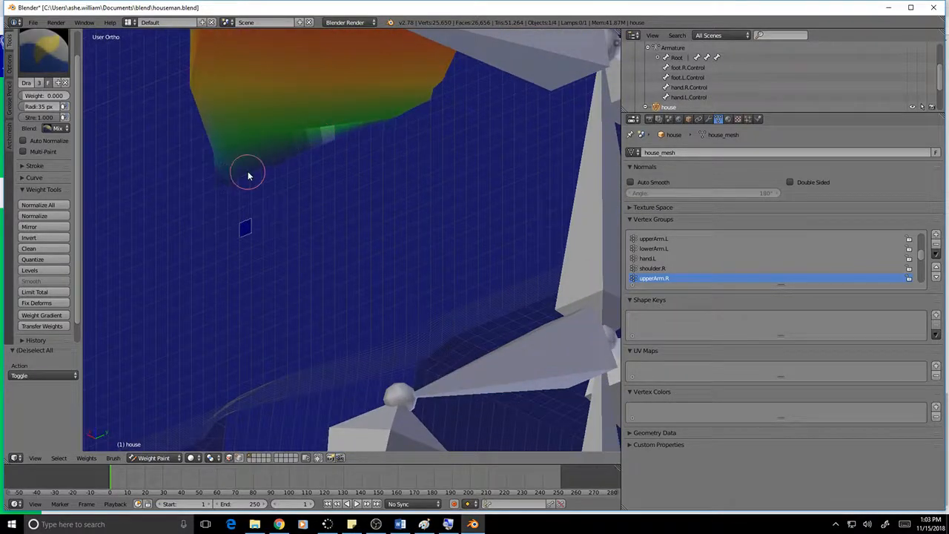
mouse_move(240, 201)
left_mouse_down()
mouse_move(229, 205)
mouse_move(396, 139)
left_mouse_up()
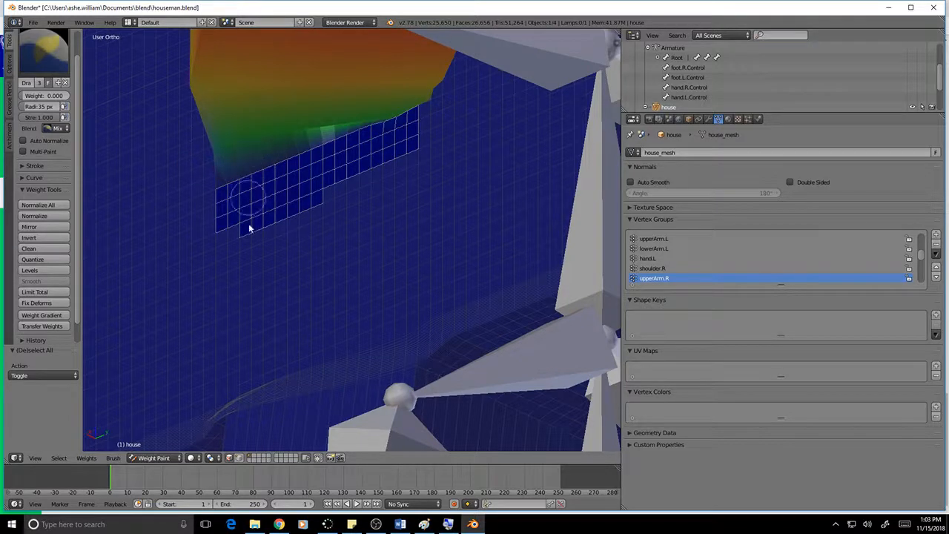
Make upperArm.L the active vertex group, mask the row of torso faces directly above the left arm and paint their weight to 0.
mouse_move(447, 104)
middle_mouse_down()
mouse_move(453, 150)
mouse_move(445, 165)
mouse_move(259, 180)
mouse_move(416, 206)
mouse_move(320, 217)
middle_mouse_up()
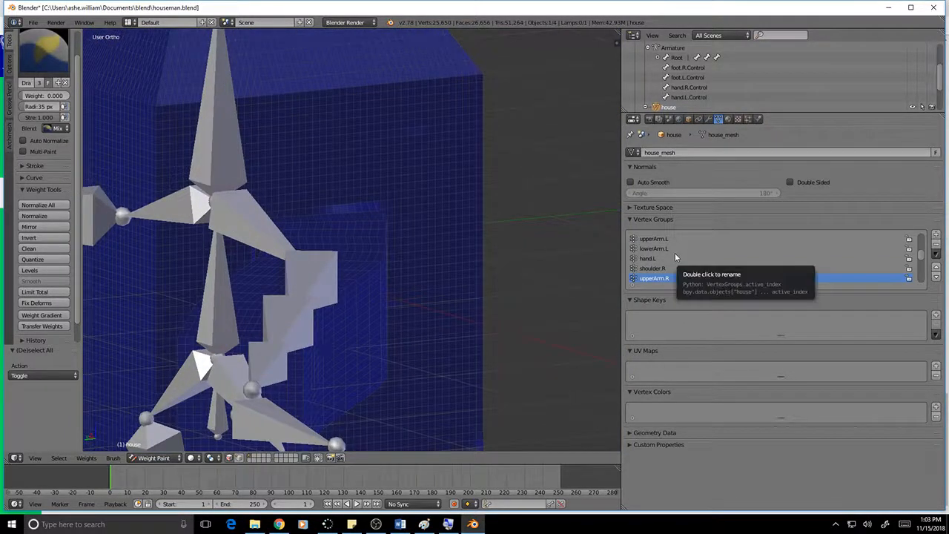
left_click(657, 239)
scroll(336, 272, "up", 8)
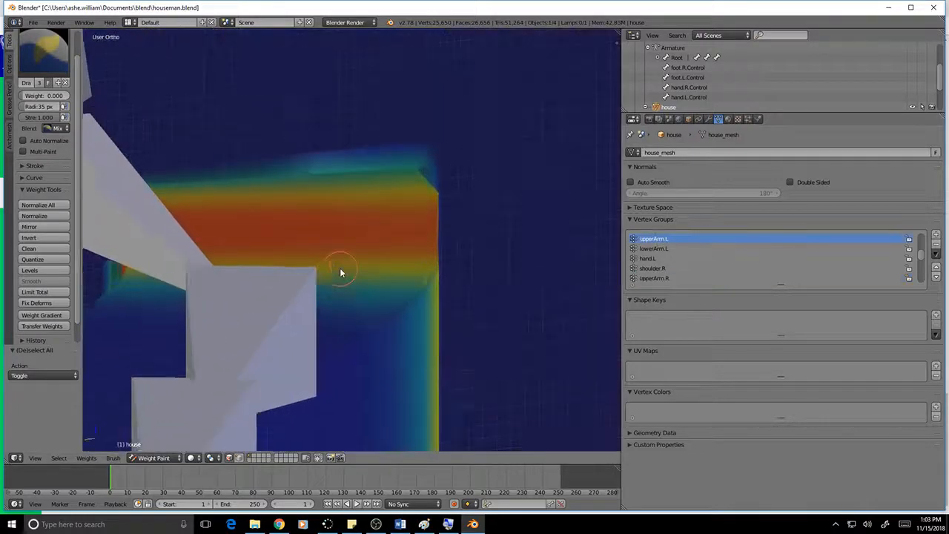
middle_click_drag(323, 254, 536, 247, "shift")
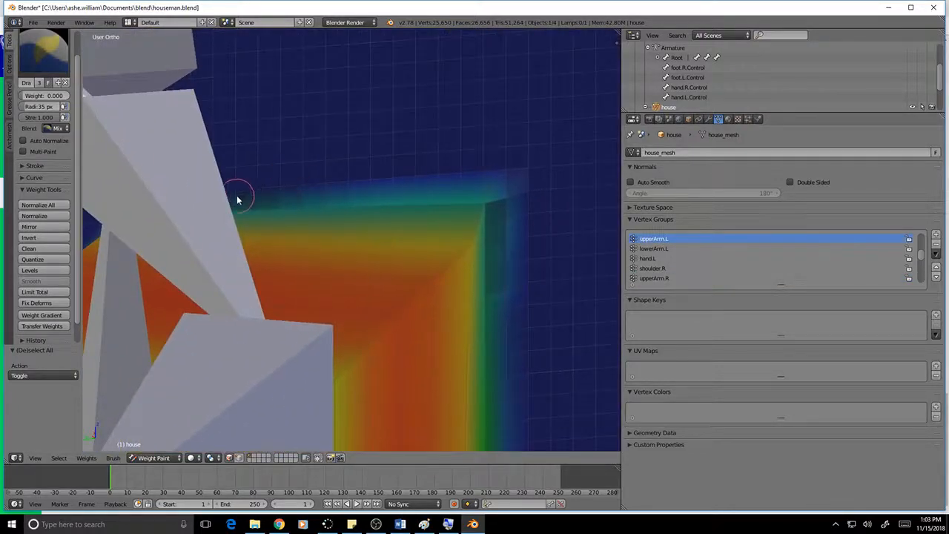
mouse_move(243, 190)
left_mouse_down()
mouse_move(234, 197)
mouse_move(564, 178)
left_mouse_up()
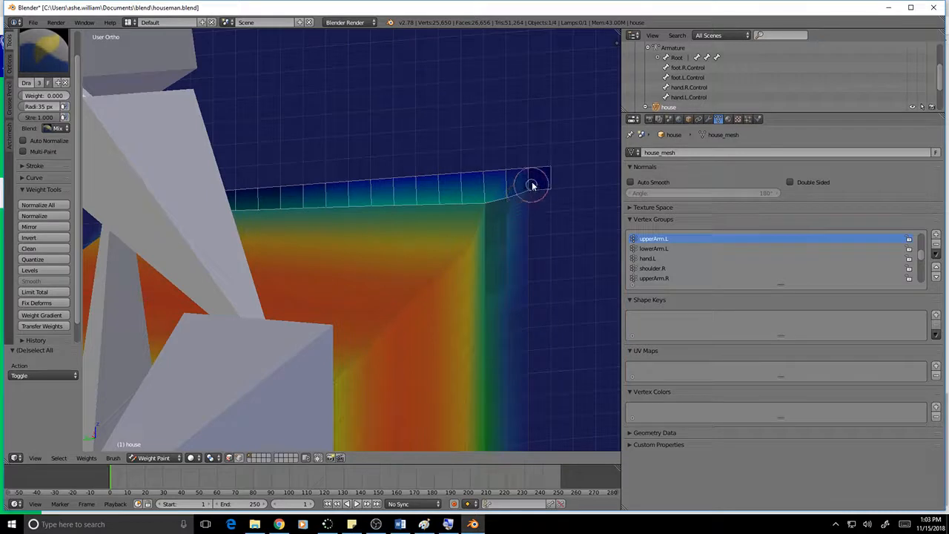
mouse_move(437, 187)
left_mouse_down()
mouse_move(456, 175)
mouse_move(483, 230)
mouse_move(438, 212)
mouse_move(403, 227)
mouse_move(373, 273)
mouse_move(314, 224)
mouse_move(255, 215)
mouse_move(217, 226)
left_mouse_up()
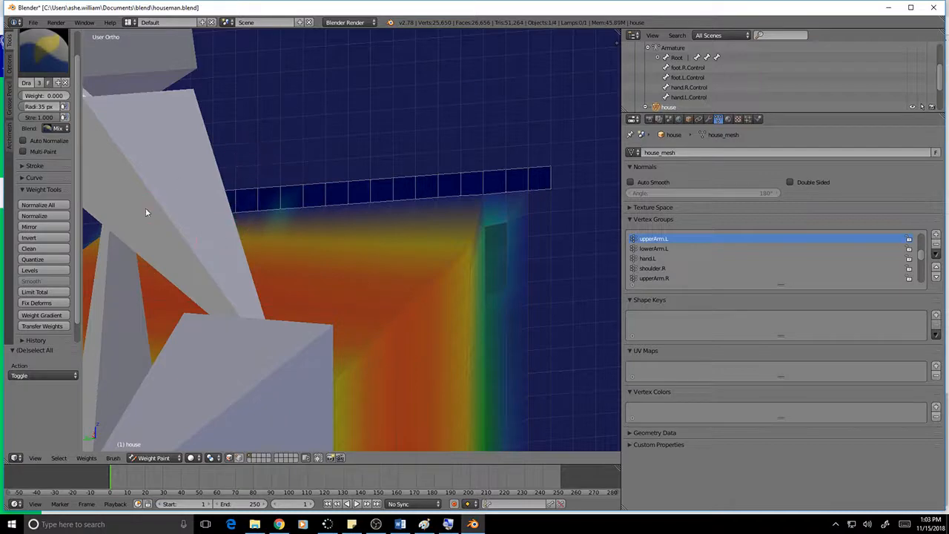
Mask the vertical band of torso faces behind the left arm and paint their upperArm.L weight to 0.
mouse_move(302, 220)
middle_mouse_down()
mouse_move(345, 212)
mouse_move(166, 220)
middle_mouse_up()
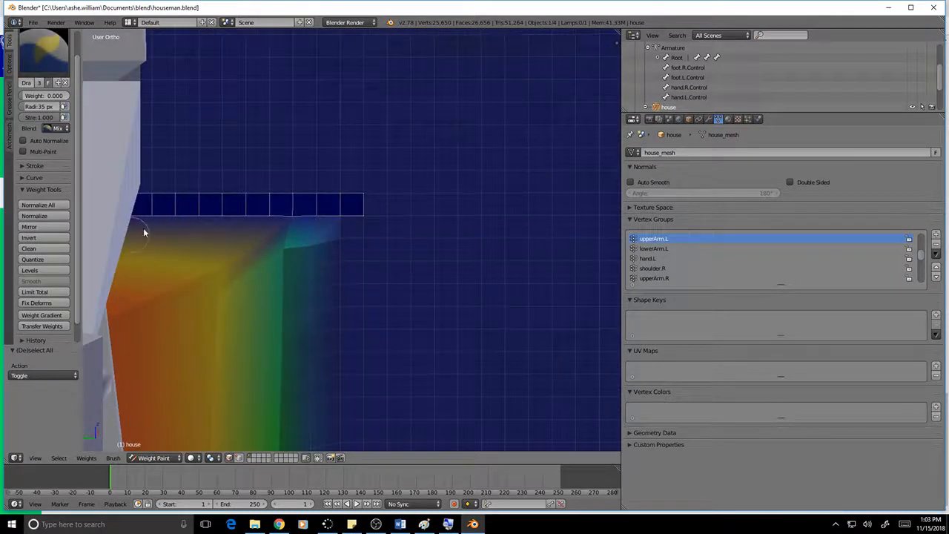
mouse_move(323, 234)
middle_mouse_down()
mouse_move(350, 233)
mouse_move(361, 254)
mouse_move(341, 250)
middle_mouse_up()
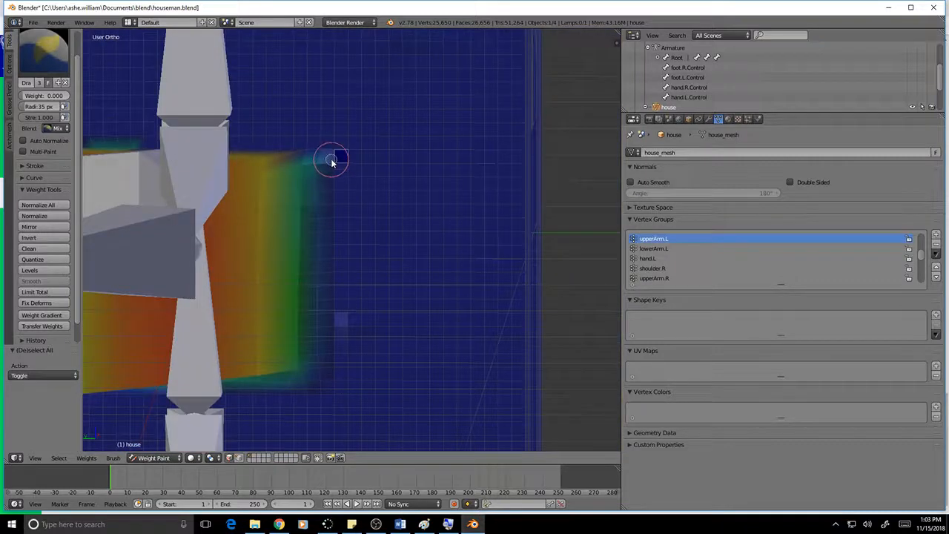
mouse_move(331, 162)
left_mouse_down()
mouse_move(334, 321)
mouse_move(320, 395)
mouse_move(320, 352)
left_mouse_up()
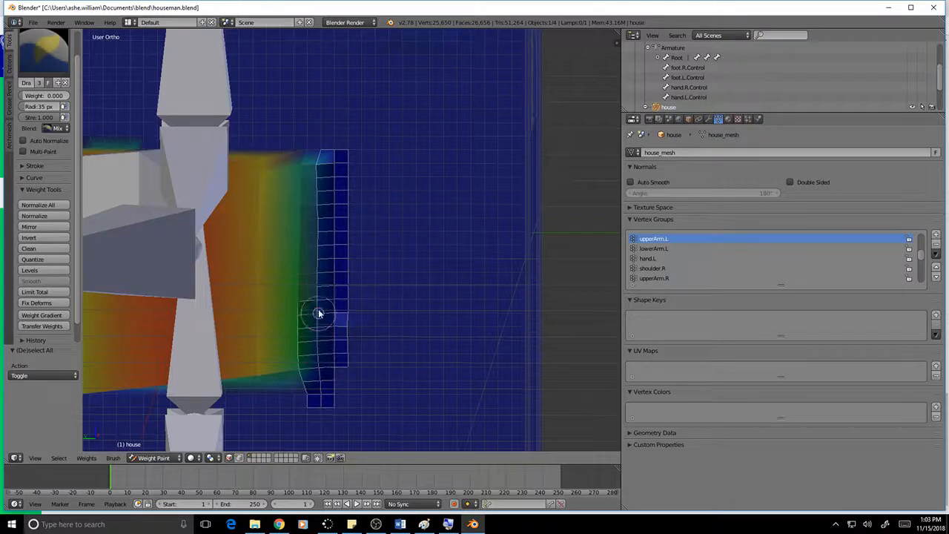
mouse_move(319, 314)
left_mouse_down()
mouse_move(321, 154)
mouse_move(318, 213)
left_mouse_up()
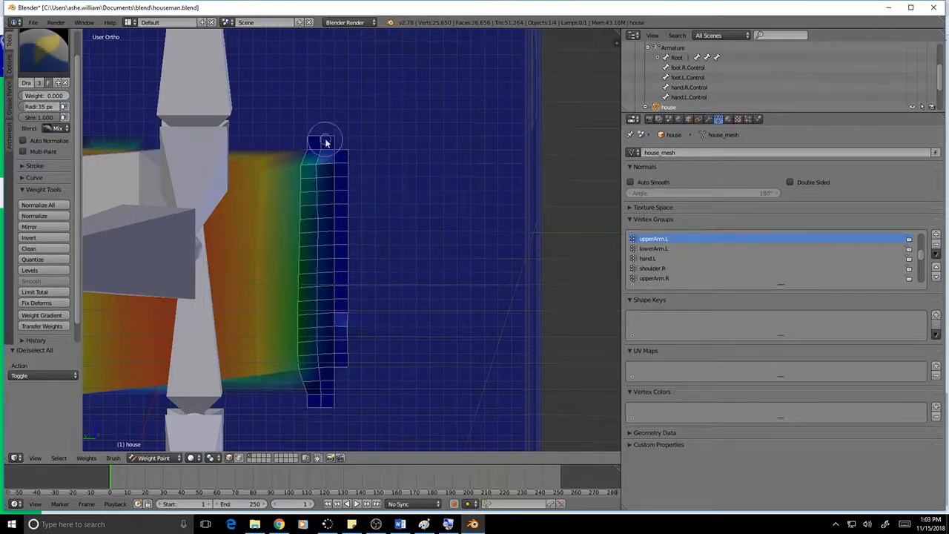
mouse_move(326, 142)
left_mouse_down()
mouse_move(314, 223)
mouse_move(316, 176)
mouse_move(310, 205)
left_mouse_up()
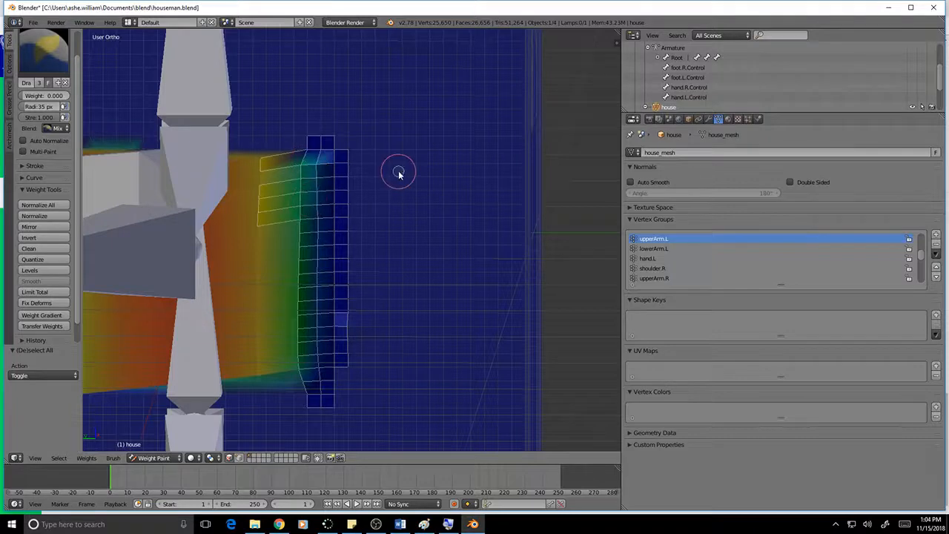
key("ctrl+z")
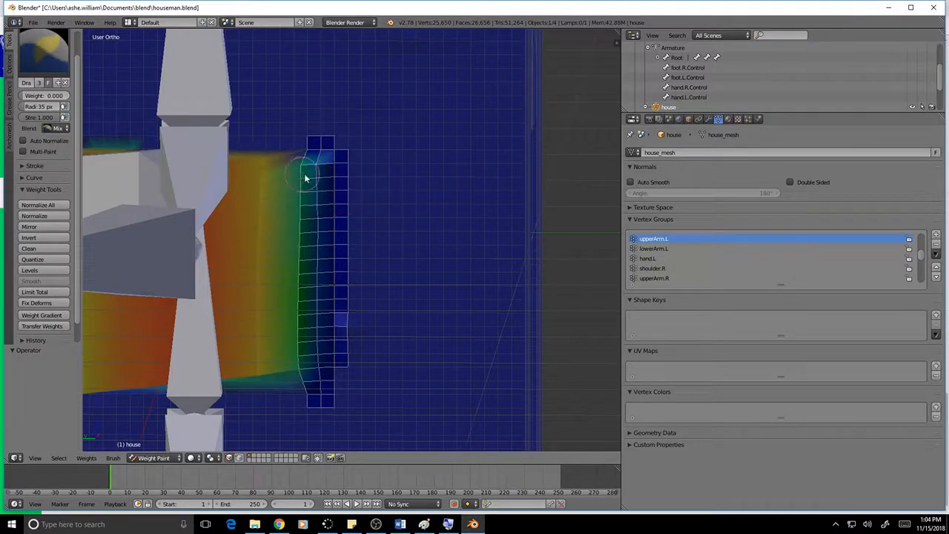
mouse_move(309, 158)
left_mouse_down()
mouse_move(333, 232)
mouse_move(258, 416)
left_mouse_up()
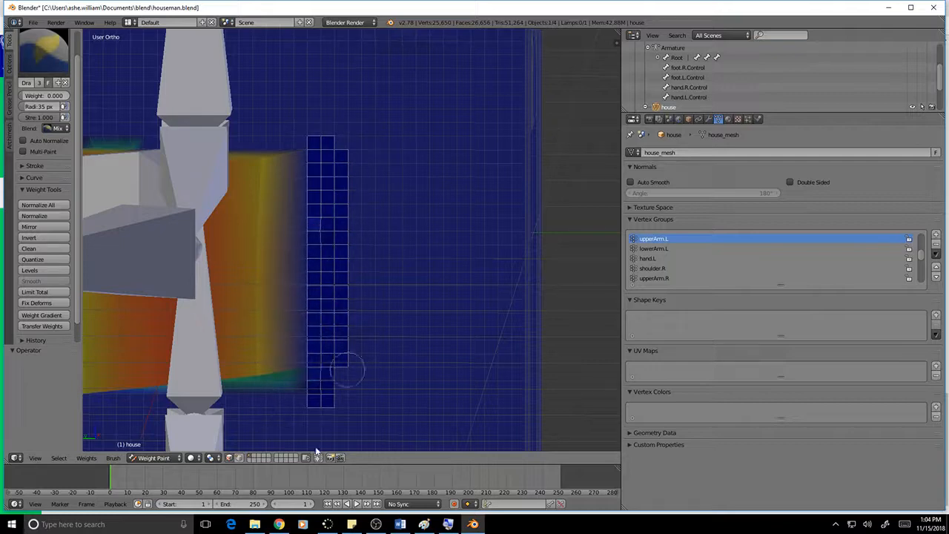
right_click(325, 372)
middle_click_drag(308, 410, 324, 374)
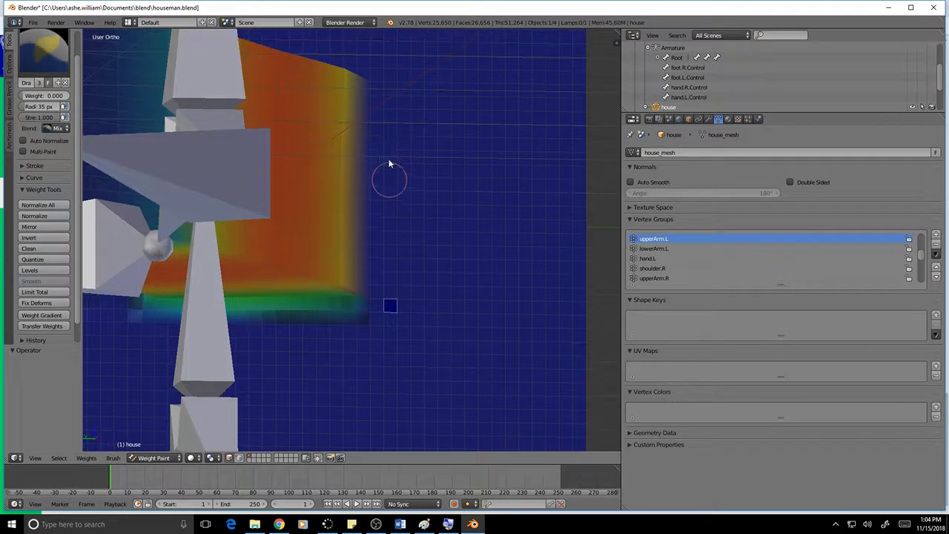
middle_click_drag(441, 246, 428, 258)
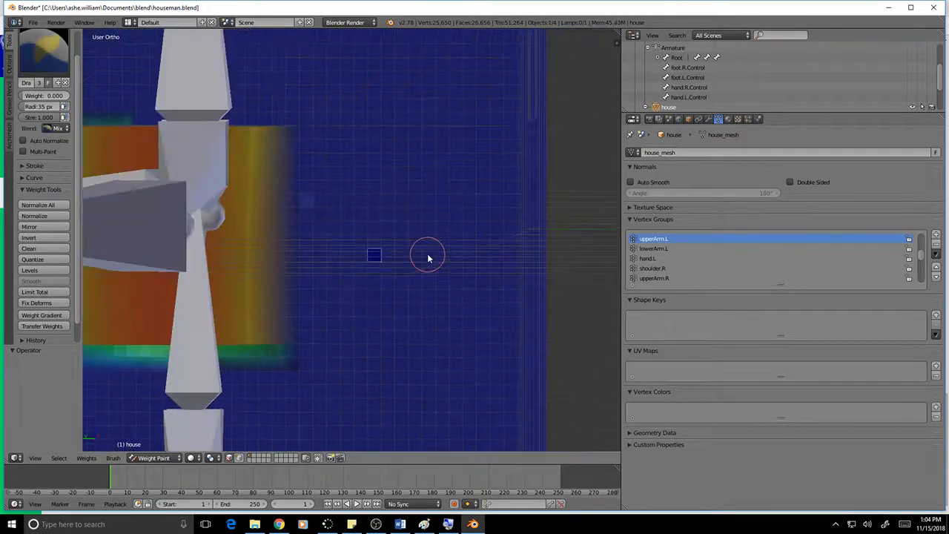
mouse_move(292, 151)
left_mouse_down()
mouse_move(312, 140)
mouse_move(306, 297)
left_mouse_up()
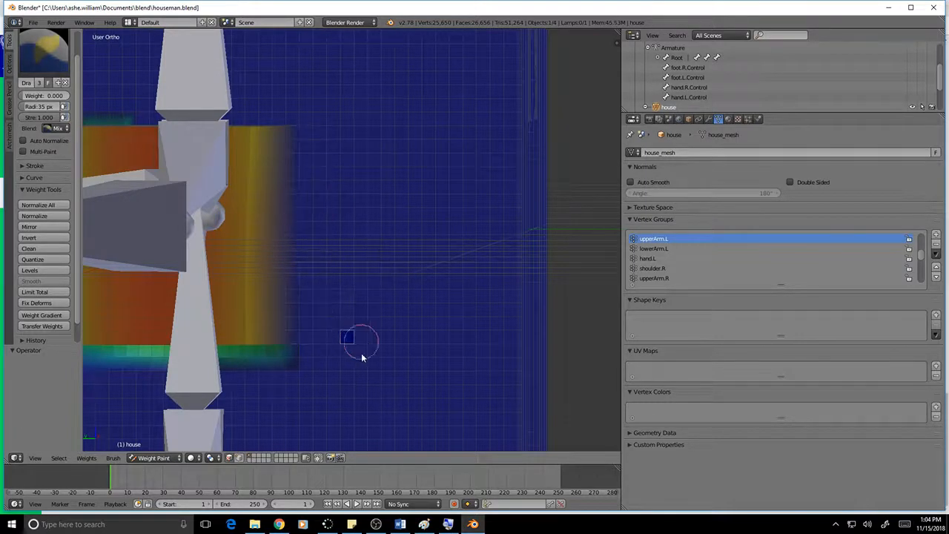
Mask the band of torso faces directly beneath the left arm and paint their upperArm.L weight to 0.
mouse_move(360, 341)
middle_mouse_down()
mouse_move(324, 377)
mouse_move(374, 366)
middle_mouse_up()
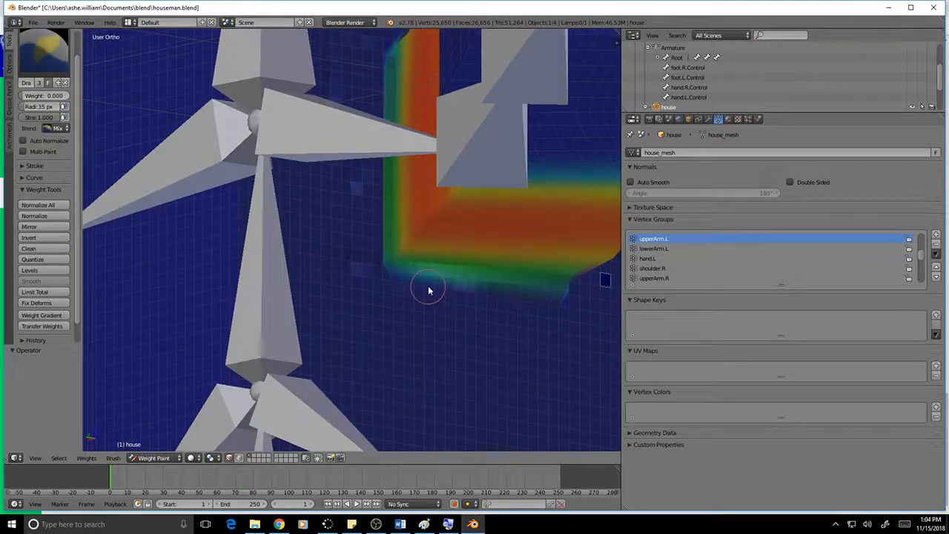
mouse_move(346, 257)
left_mouse_down()
mouse_move(364, 270)
mouse_move(366, 263)
mouse_move(445, 282)
mouse_move(593, 295)
left_mouse_up()
middle_click_drag(595, 318, 580, 333)
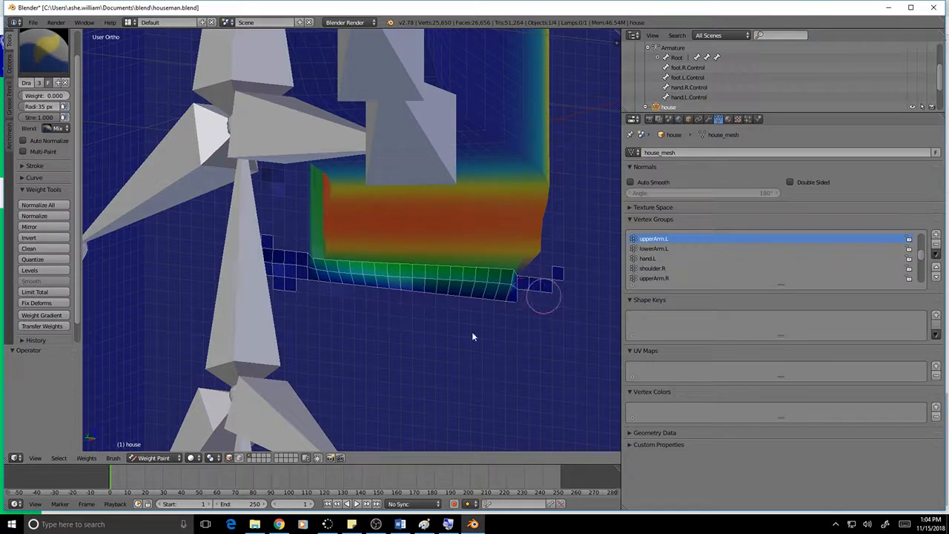
mouse_move(472, 337)
left_mouse_down()
mouse_move(488, 271)
mouse_move(501, 294)
mouse_move(403, 291)
mouse_move(476, 272)
left_mouse_up()
mouse_move(385, 303)
left_mouse_down()
mouse_move(375, 272)
mouse_move(285, 284)
left_mouse_up()
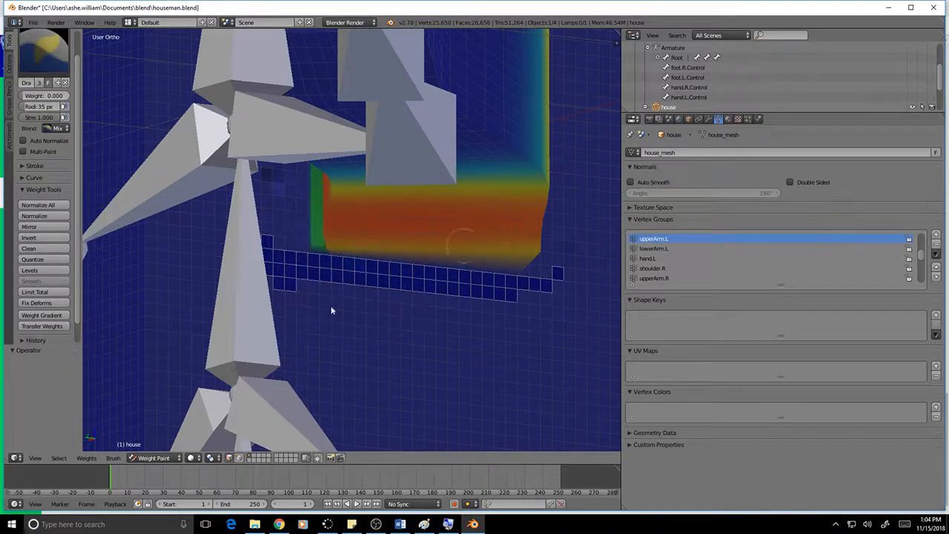
Mask the torso faces in front of the left arm and around its upper front corner, and paint their upperArm.L weight to 0.
mouse_move(319, 296)
middle_mouse_down()
mouse_move(328, 286)
mouse_move(341, 305)
middle_mouse_up()
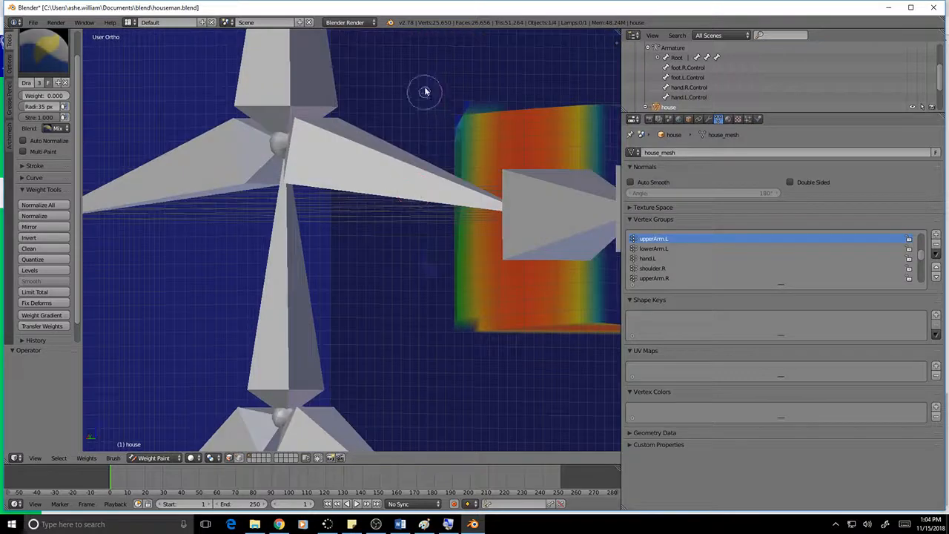
left_click_drag(424, 88, 424, 284)
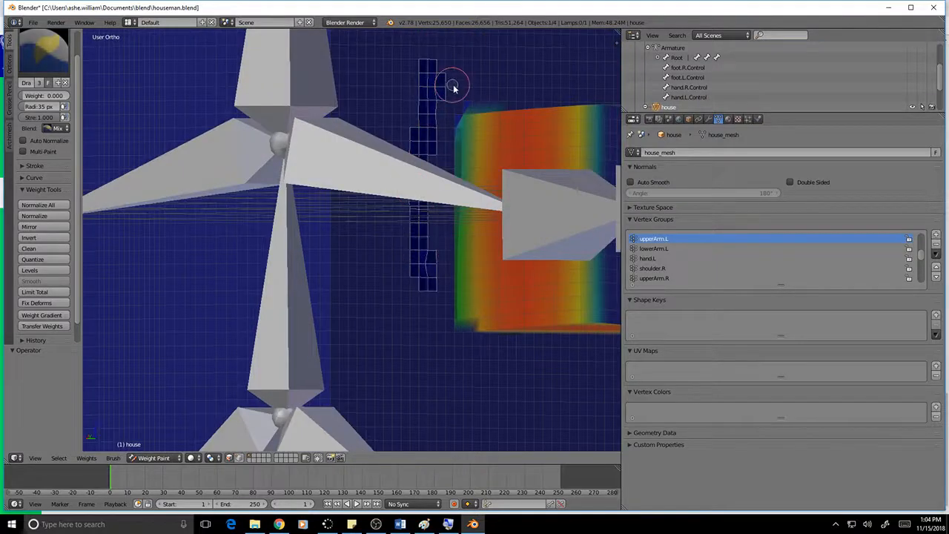
left_click_drag(452, 84, 443, 136)
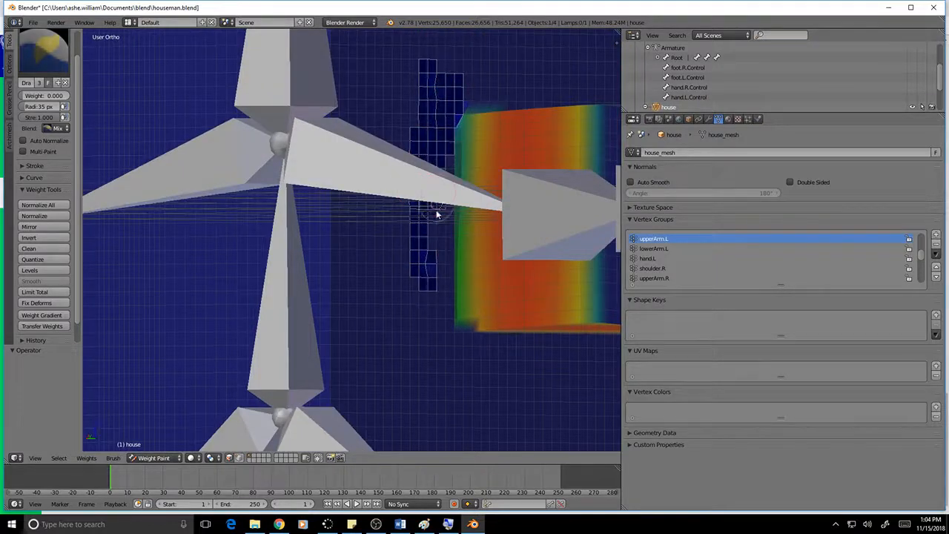
mouse_move(436, 214)
left_mouse_down()
mouse_move(435, 337)
mouse_move(462, 334)
left_mouse_up()
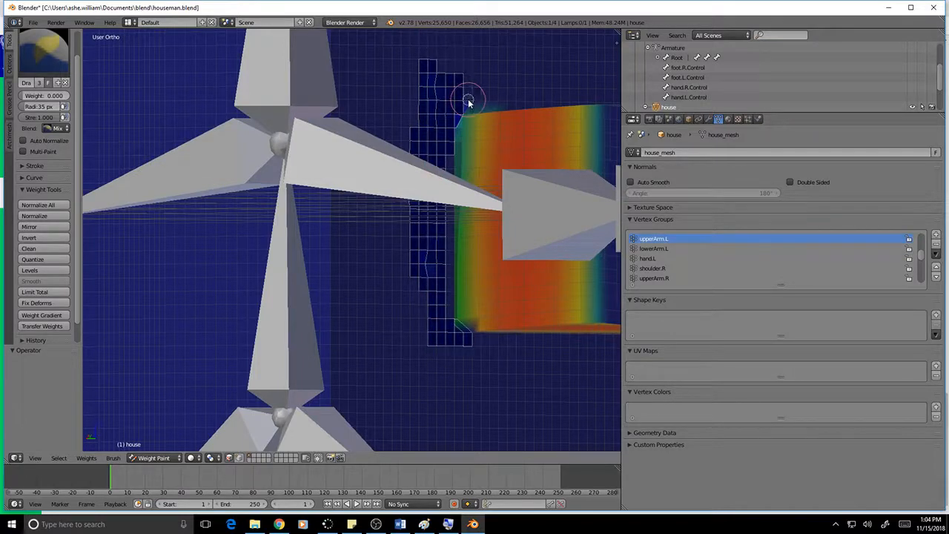
left_click_drag(468, 102, 499, 80)
middle_click_drag(508, 82, 508, 100)
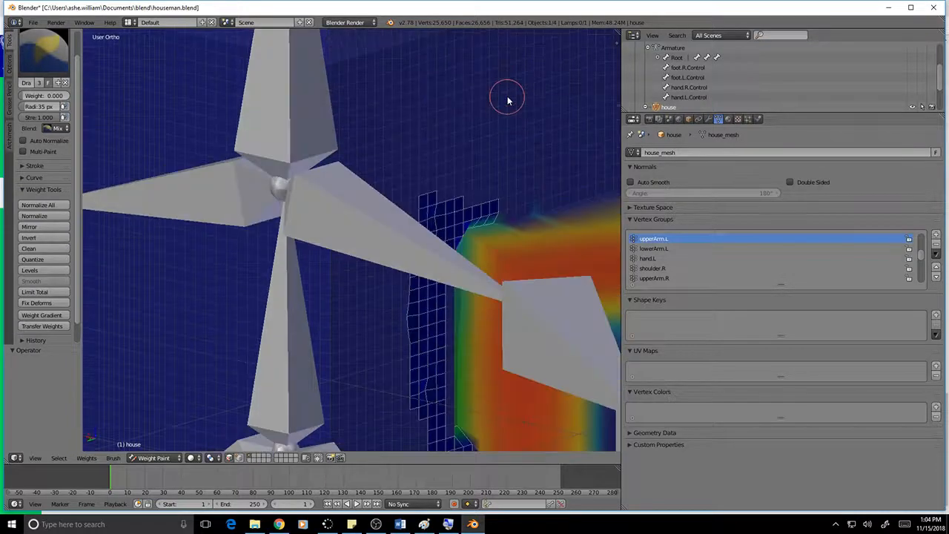
mouse_move(527, 212)
left_mouse_down()
mouse_move(526, 195)
mouse_move(500, 213)
mouse_move(536, 203)
left_mouse_up()
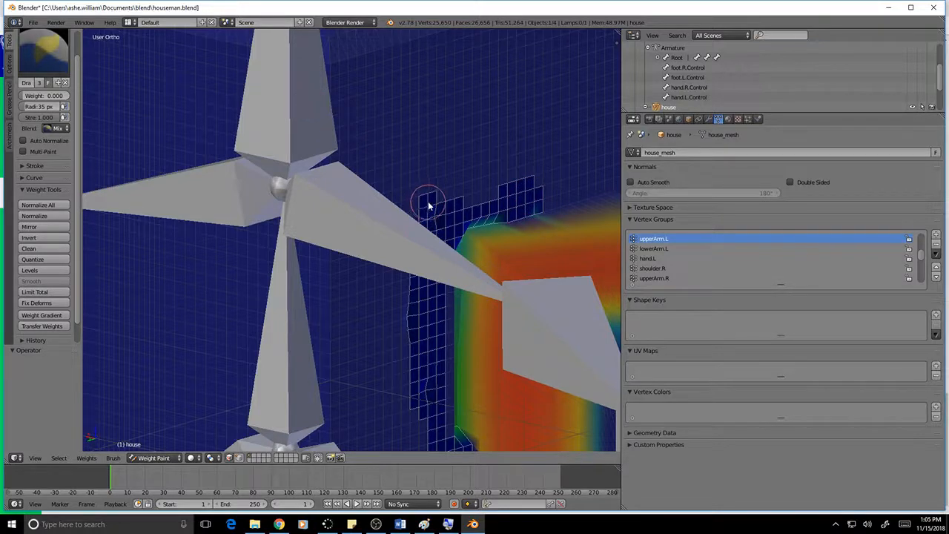
mouse_move(423, 201)
left_mouse_down()
mouse_move(526, 202)
mouse_move(509, 208)
left_mouse_up()
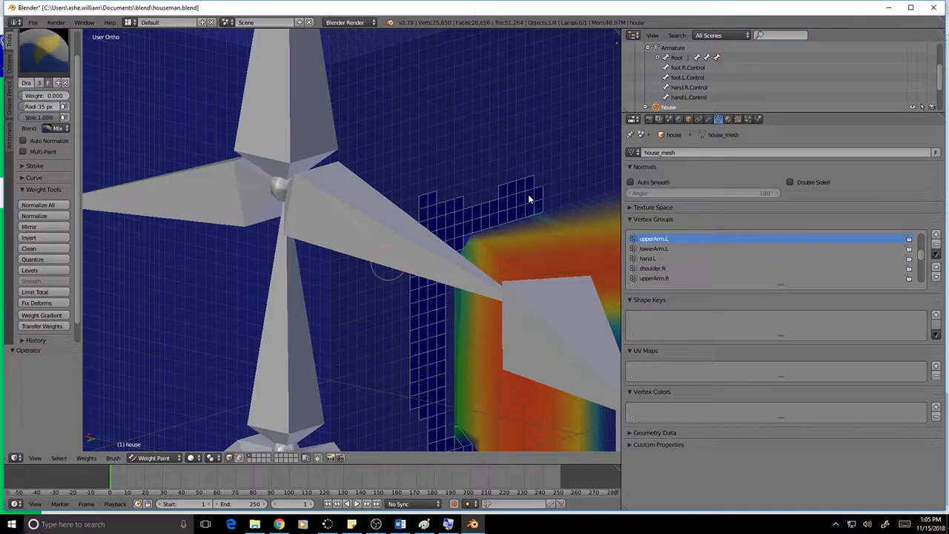
middle_click_drag(412, 380, 423, 407)
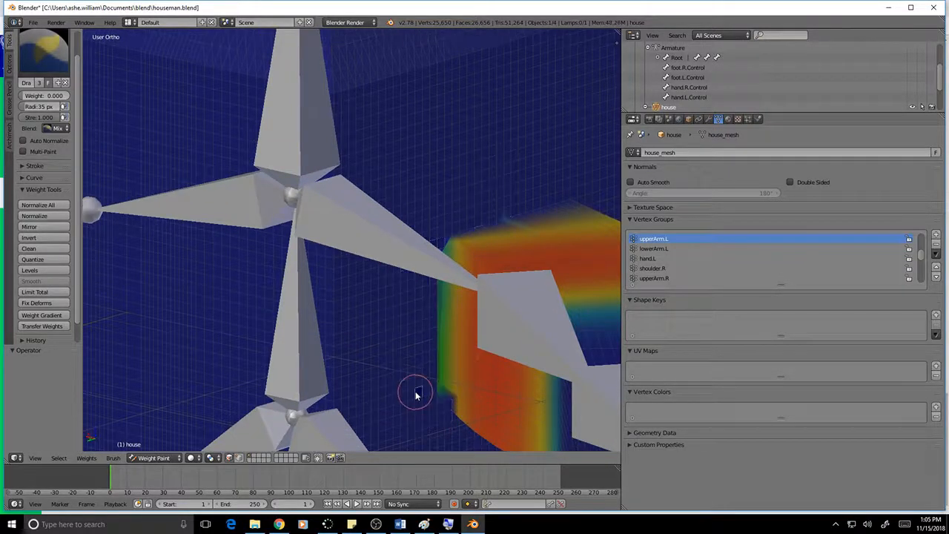
Leave weight painting on the house mesh, select the armature and put it in Pose Mode.
middle_click_drag(416, 396, 427, 374)
scroll(401, 310, "down", 6)
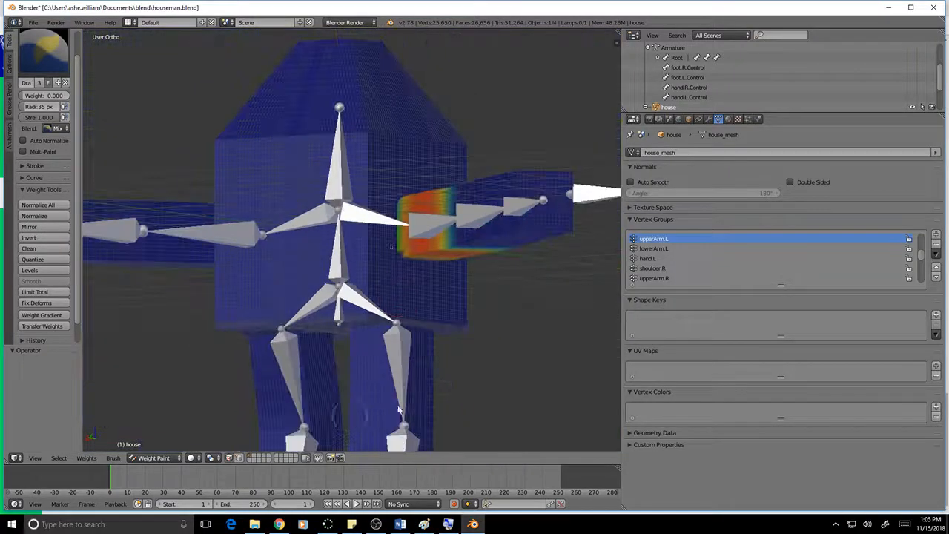
key("Tab")
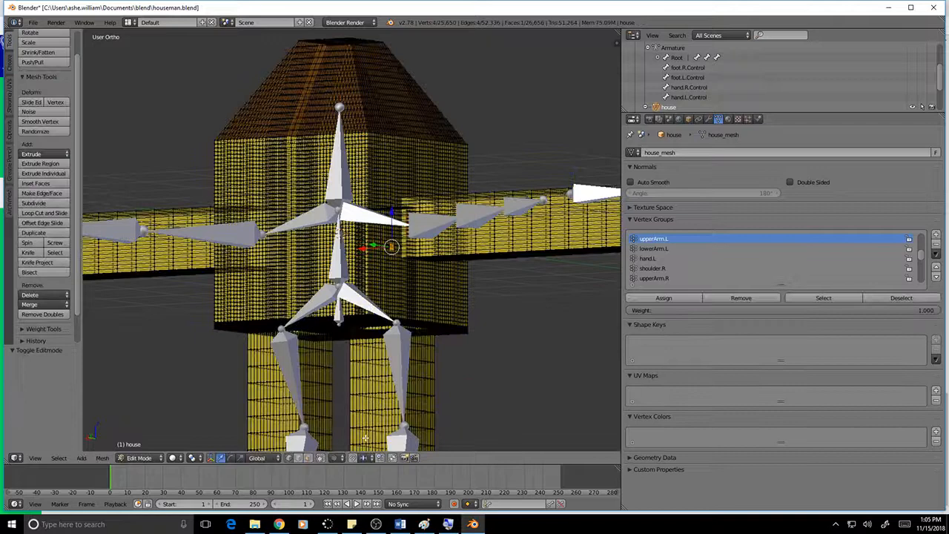
left_click(152, 458)
left_click(140, 447)
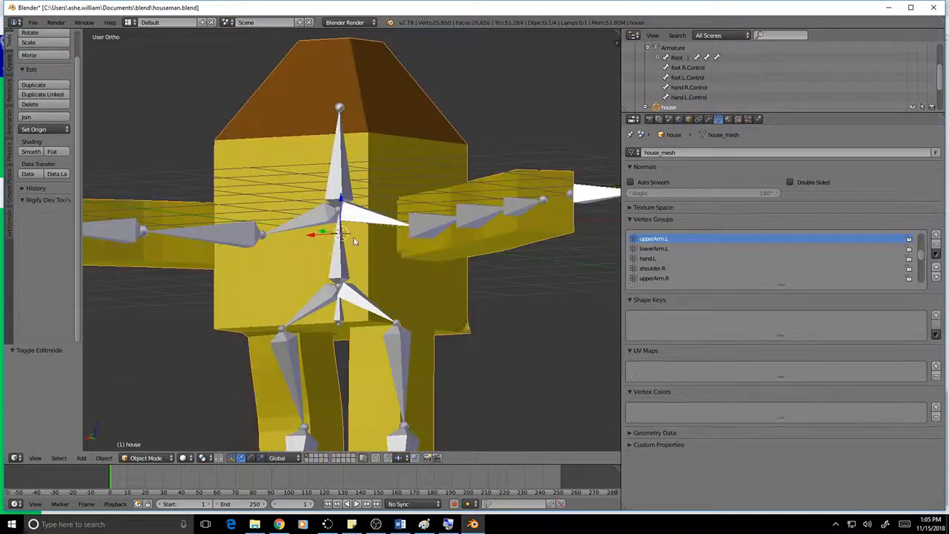
right_click(336, 186)
left_click(148, 457)
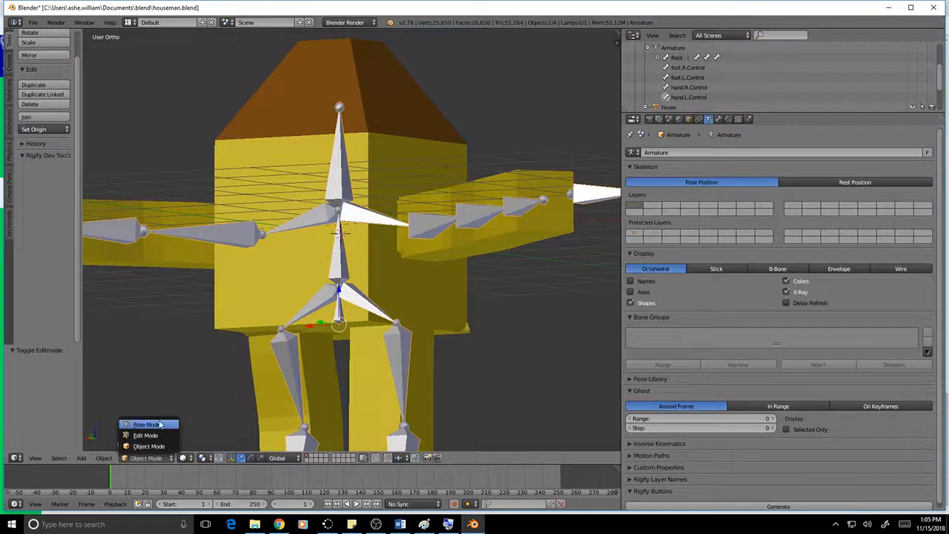
left_click(144, 424)
Move the hand.L.Control bone about 3.15 along the global Y axis and inspect how the torso around the left arm deforms.
mouse_move(484, 300)
middle_mouse_down()
mouse_move(460, 326)
mouse_move(487, 301)
middle_mouse_up()
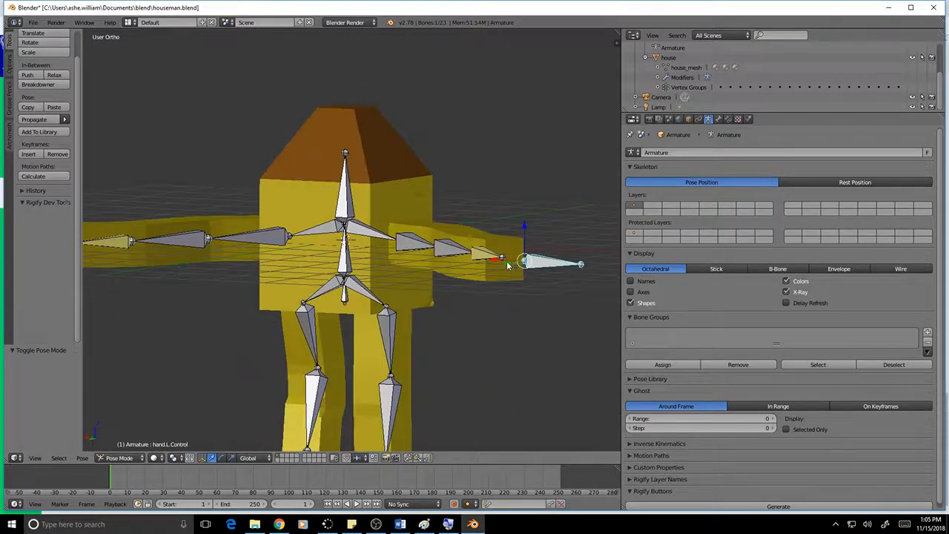
key("g")
key("y")
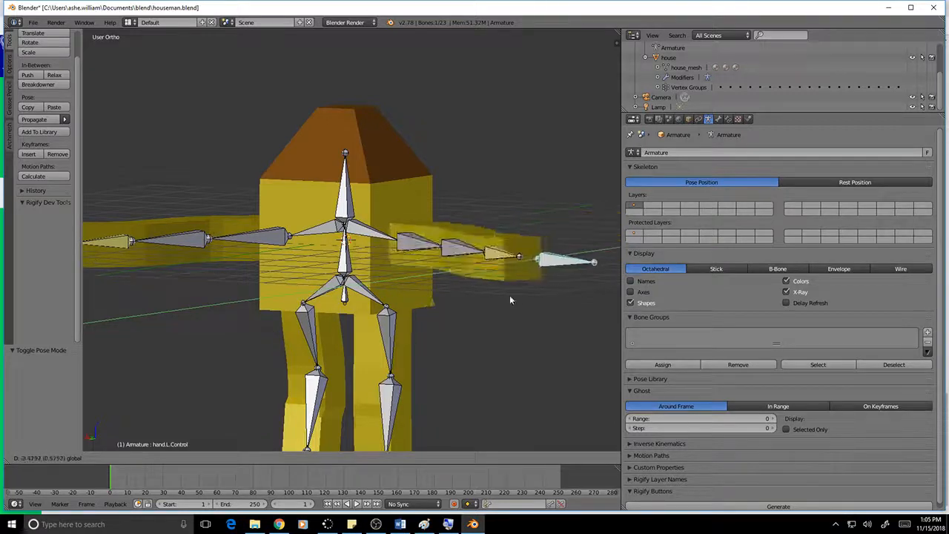
left_click(422, 312)
middle_click_drag(422, 312, 460, 337)
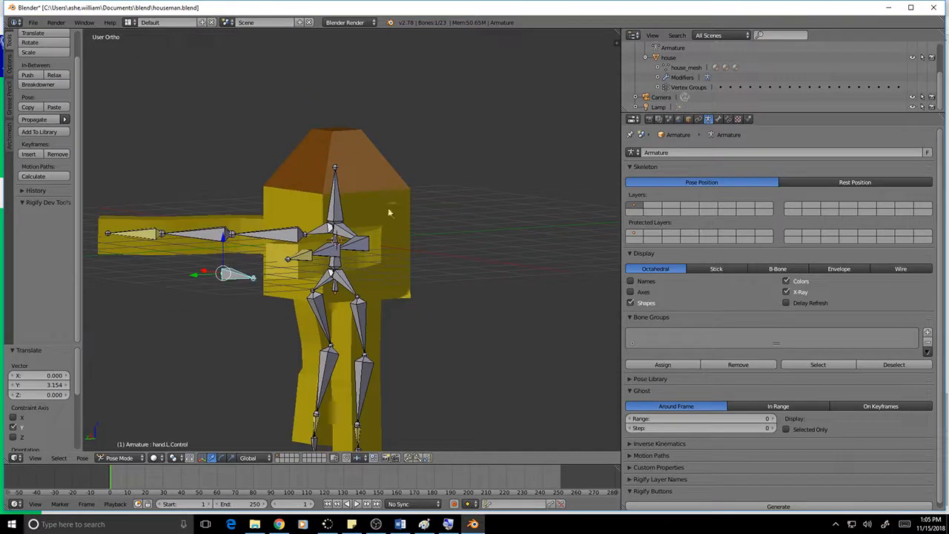
Return the armature to Object Mode.
key("Tab")
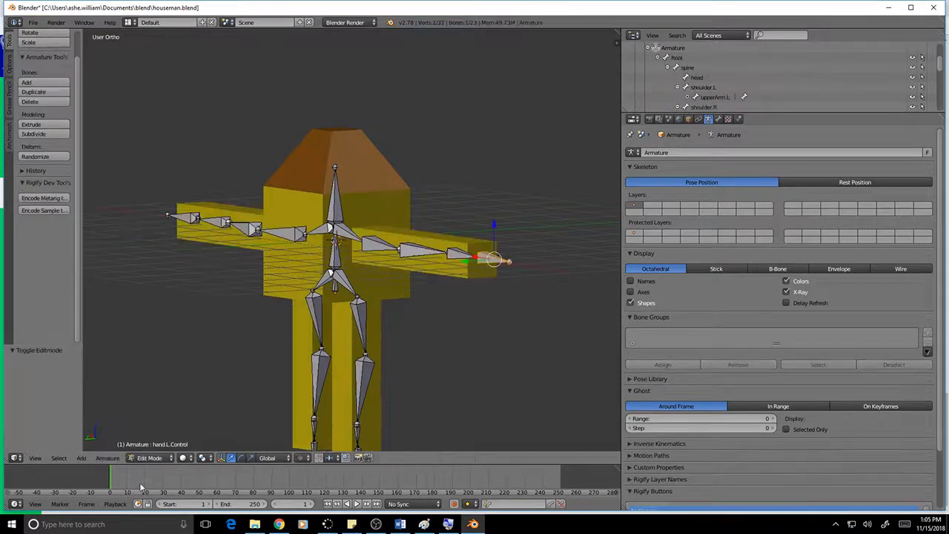
left_click(149, 457)
left_click(156, 446)
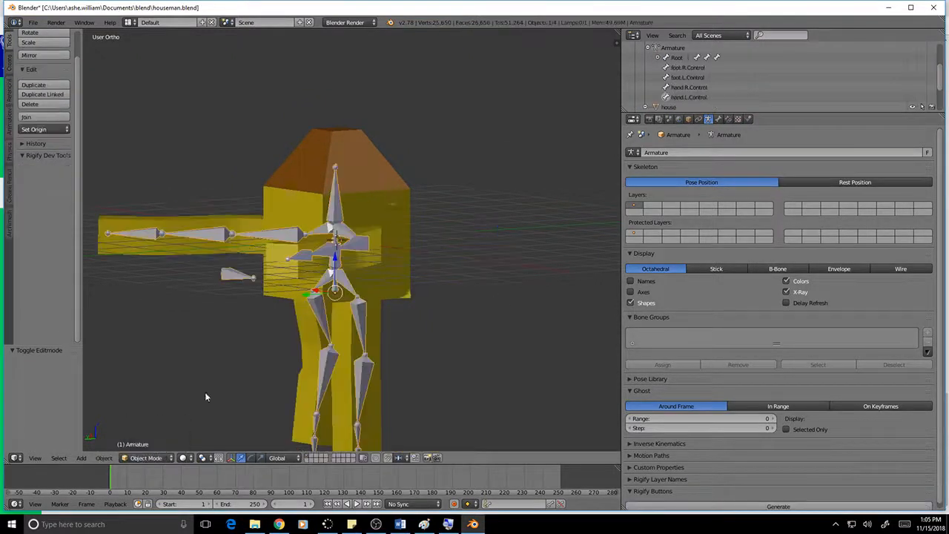
Mask the torso side faces beside the left arm, paint their upperArm.L weight to 0, and return the house mesh to Object Mode.
right_click(392, 208)
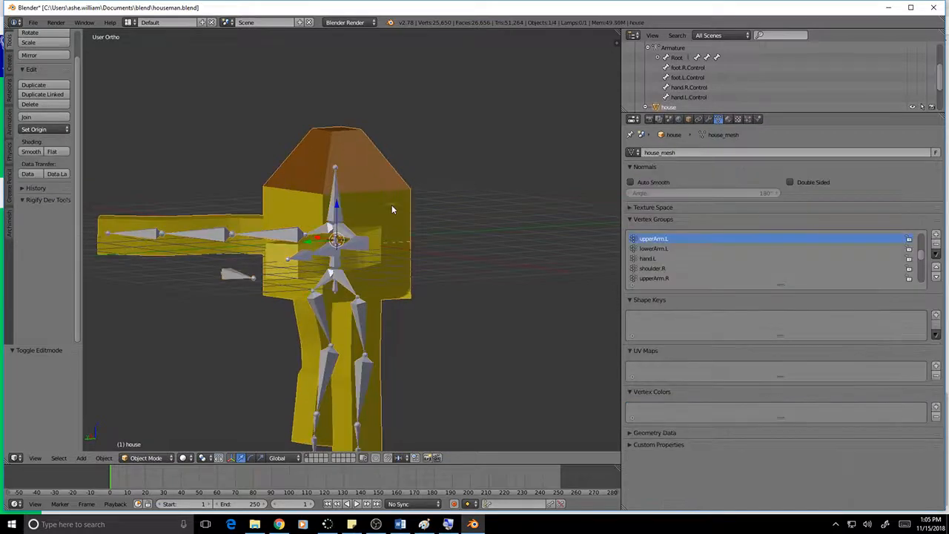
left_click(148, 457)
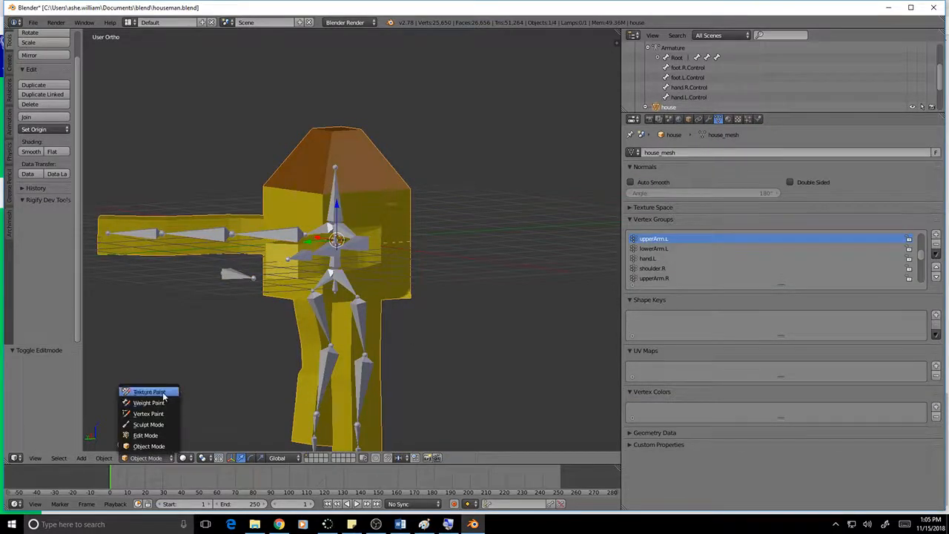
left_click(157, 403)
scroll(494, 295, "up", 6)
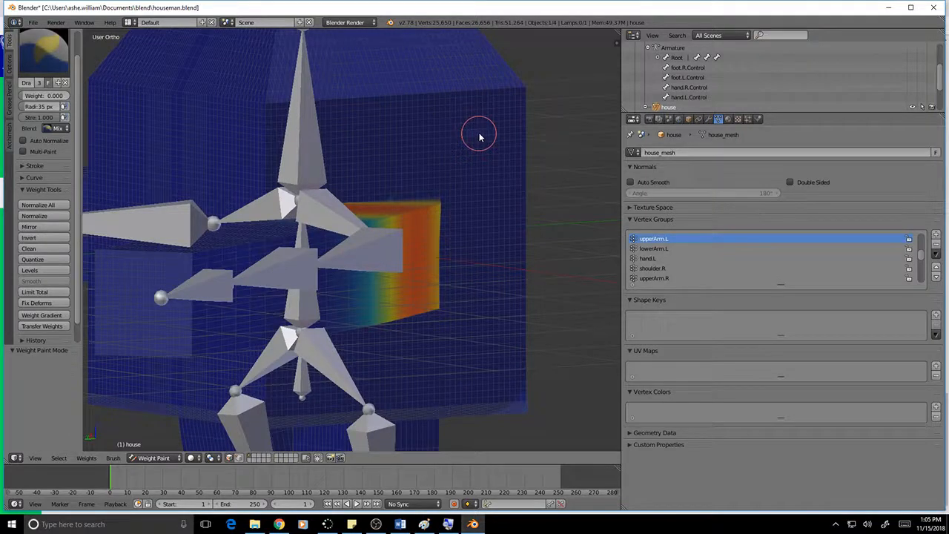
mouse_move(479, 134)
left_mouse_down()
mouse_move(487, 111)
mouse_move(487, 144)
mouse_move(462, 198)
mouse_move(519, 375)
mouse_move(507, 378)
mouse_move(475, 434)
mouse_move(521, 204)
mouse_move(475, 311)
mouse_move(491, 195)
mouse_move(392, 190)
mouse_move(396, 152)
mouse_move(436, 135)
mouse_move(455, 97)
left_mouse_up()
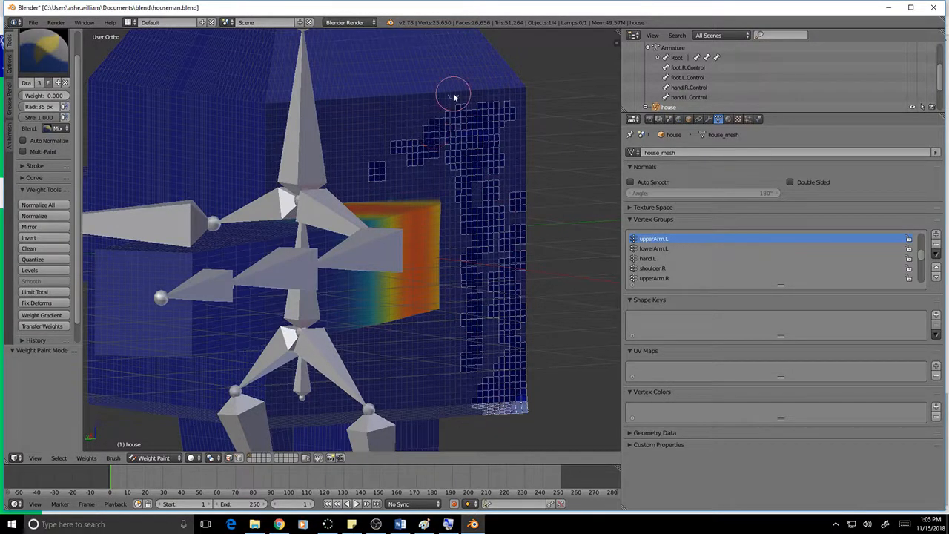
left_click_drag(494, 184, 477, 352)
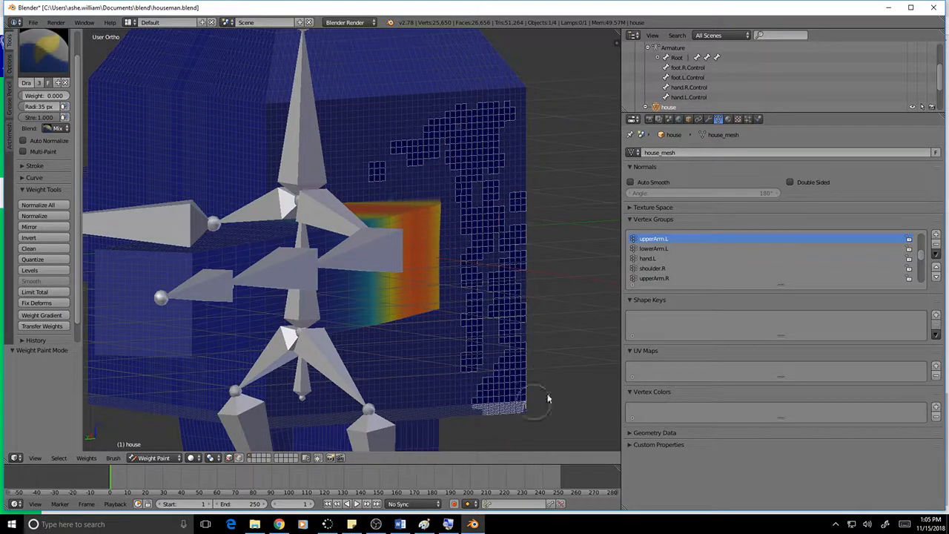
key("a")
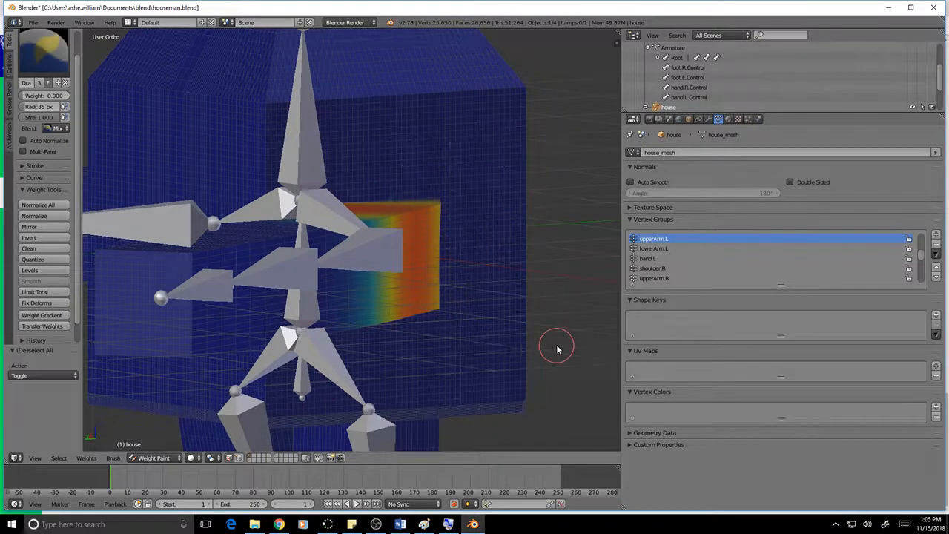
left_click(154, 457)
left_click(156, 445)
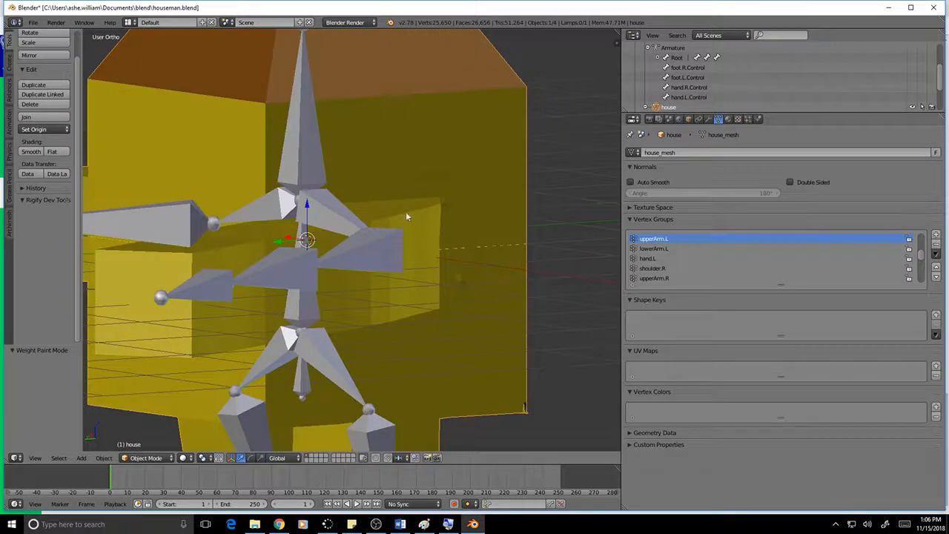
Mask the whole torso side around the left arm plus the adjoining roof edge, paint their upperArm.L weight to 0, and clear the face selection.
left_click(146, 458)
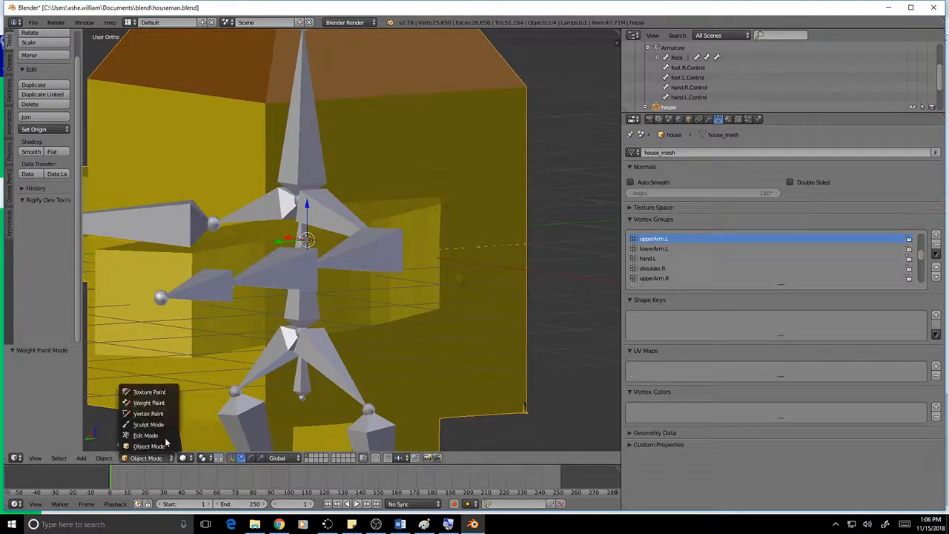
left_click(152, 404)
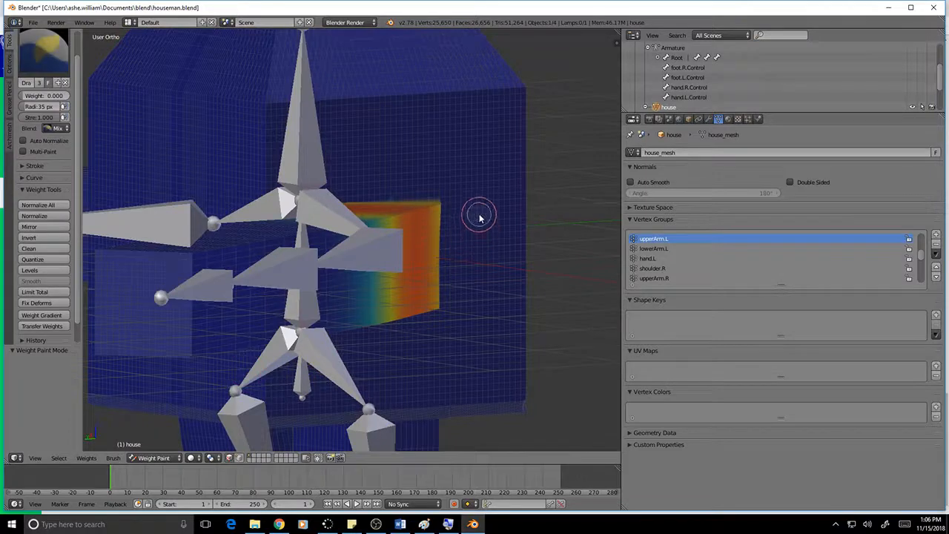
scroll(492, 168, "down", 12)
mouse_move(497, 158)
left_mouse_down()
mouse_move(513, 449)
mouse_move(521, 178)
mouse_move(457, 150)
mouse_move(381, 141)
mouse_move(427, 100)
left_mouse_up()
key("Escape")
scroll(525, 134, "down", 6)
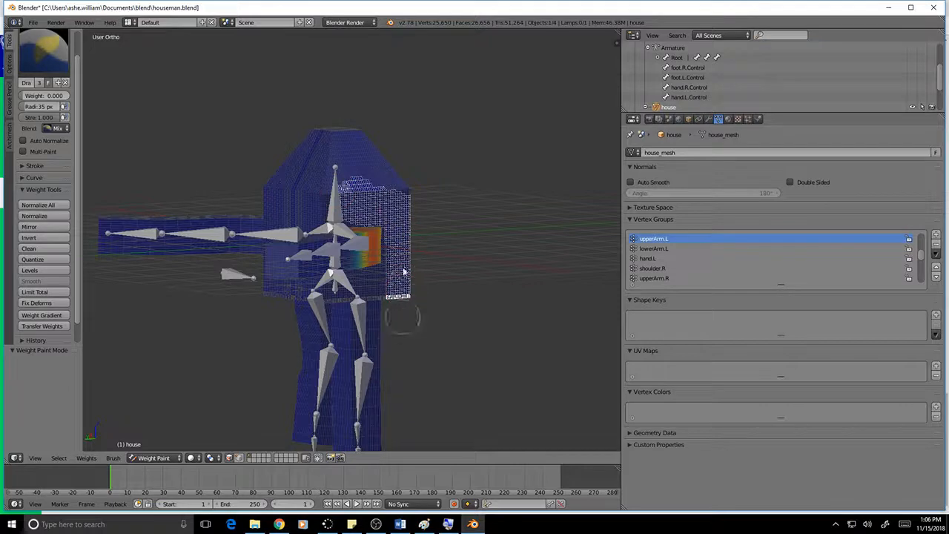
middle_click_drag(478, 253, 341, 221)
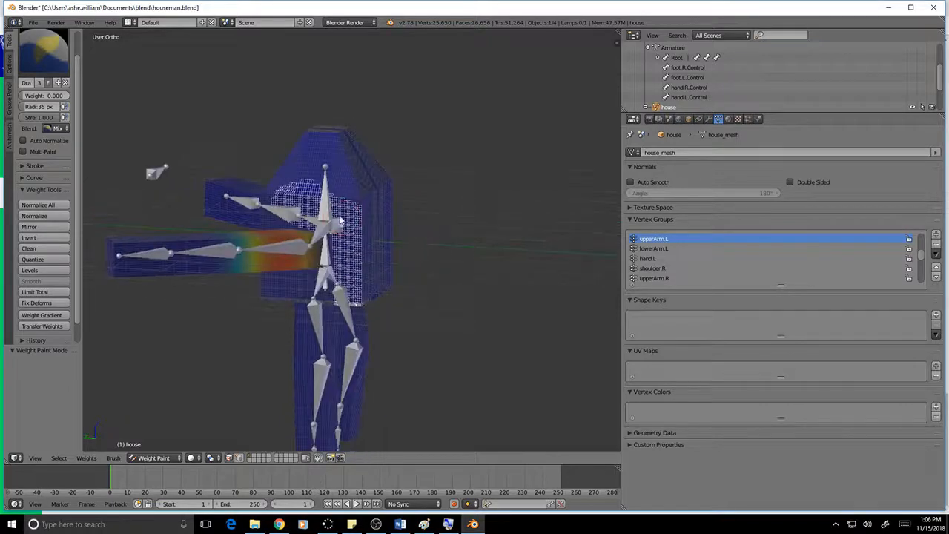
key("a")
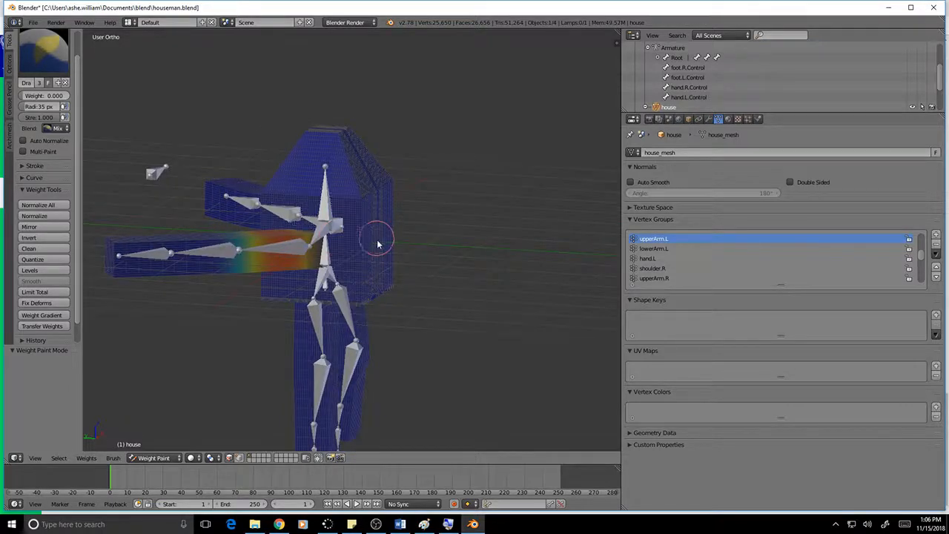
Check the upperArm.L weights where the left arm meets the torso, then view the mesh in Object Mode with everything deselected.
middle_click_drag(441, 276, 455, 259)
scroll(455, 259, "up", 4)
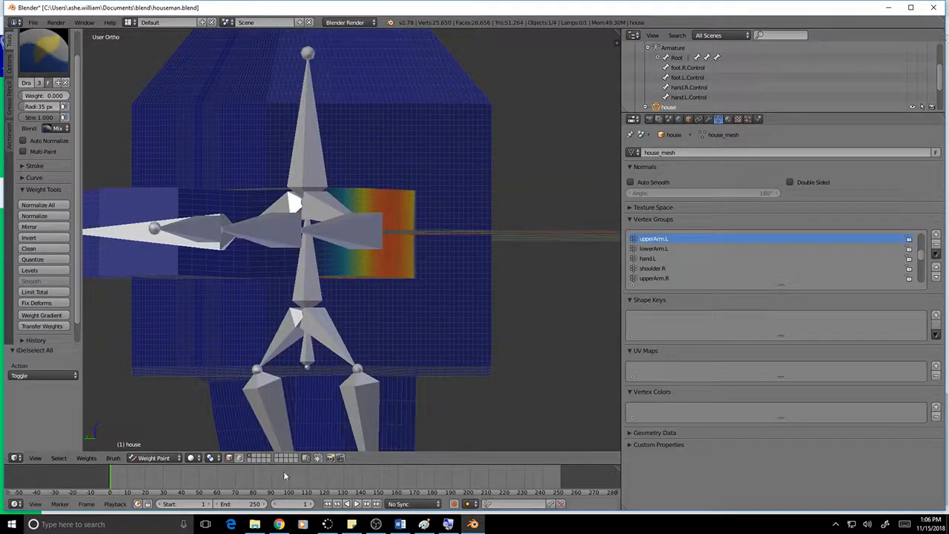
left_click(153, 458)
left_click(156, 446)
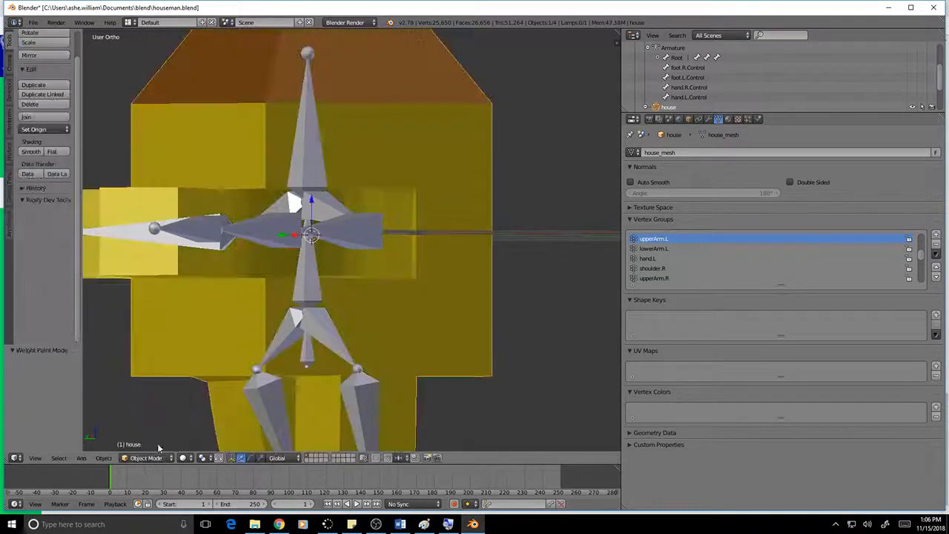
middle_click_drag(412, 306, 343, 308)
key("a")
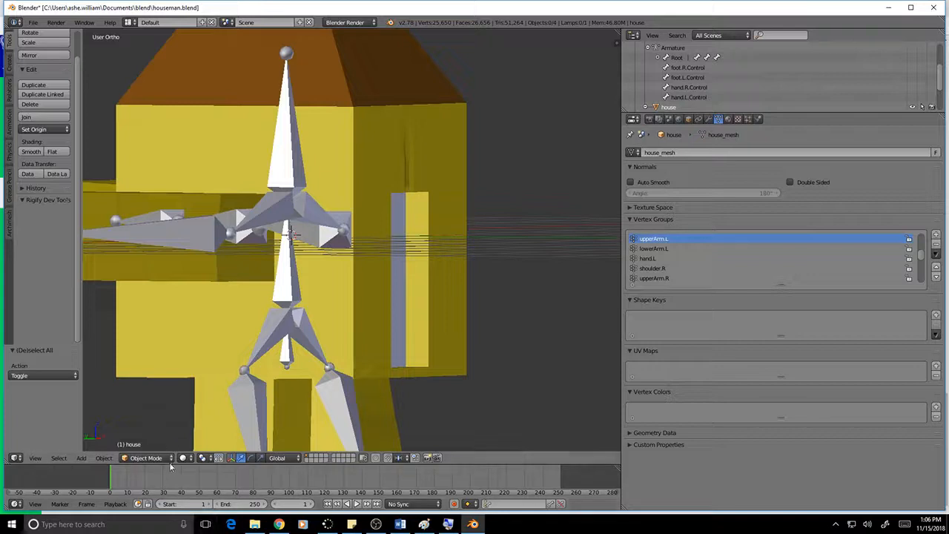
Mask the torso and roof faces around the doorway in Weight Paint mode and paint their upperArm.L weight to 0.
left_click(146, 458)
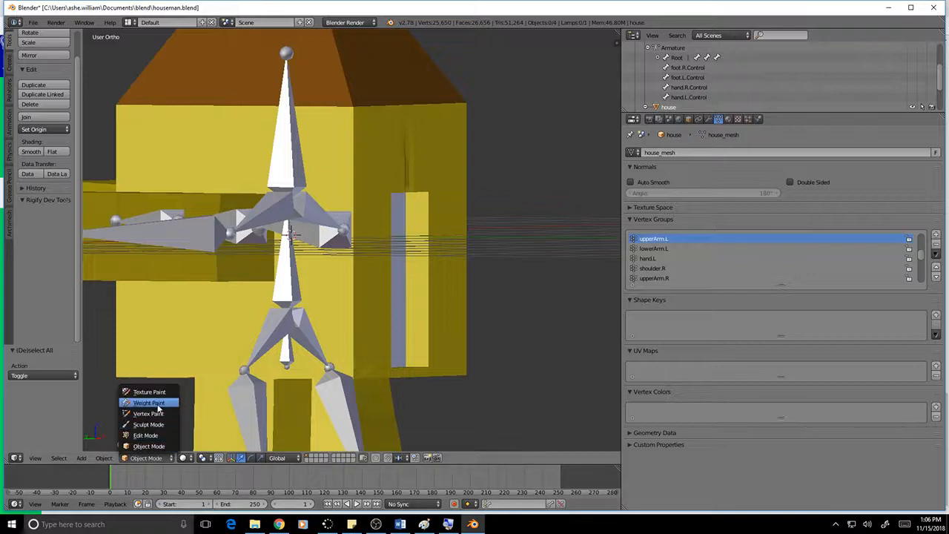
left_click(157, 404)
mouse_move(393, 101)
left_mouse_down()
mouse_move(398, 96)
mouse_move(420, 212)
mouse_move(417, 416)
mouse_move(424, 161)
left_mouse_up()
right_click(472, 210)
middle_click_drag(497, 240, 378, 173)
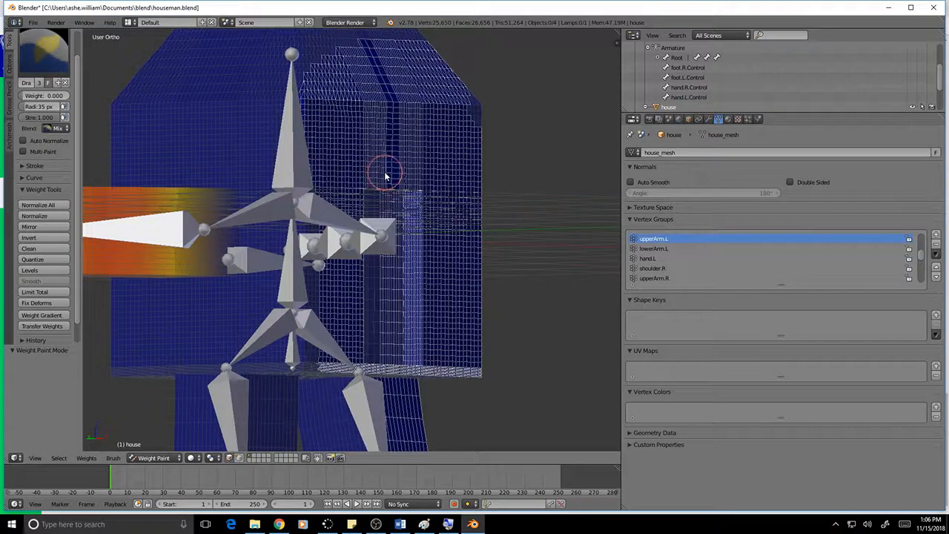
scroll(381, 170, "down", 4)
mouse_move(383, 223)
left_mouse_down()
mouse_move(385, 296)
mouse_move(394, 235)
left_mouse_up()
right_click(393, 235)
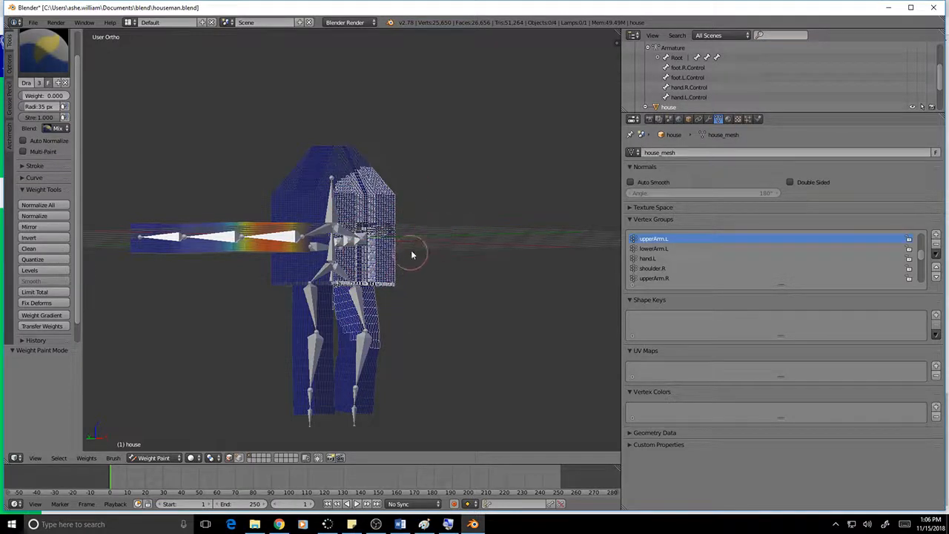
scroll(413, 255, "up", 3)
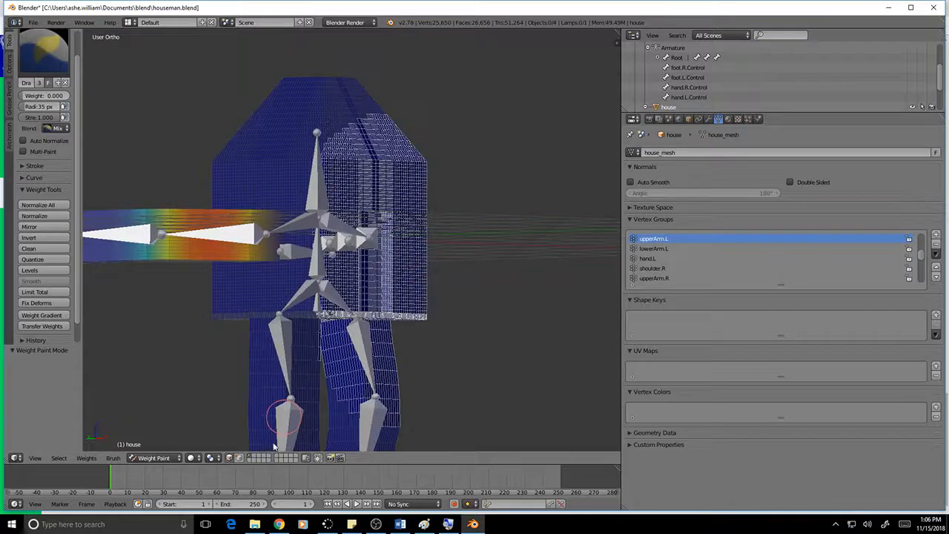
Inspect the doorway side of the torso in Object Mode, then deselect the entire house mesh in Edit Mode.
left_click(159, 458)
left_click(159, 446)
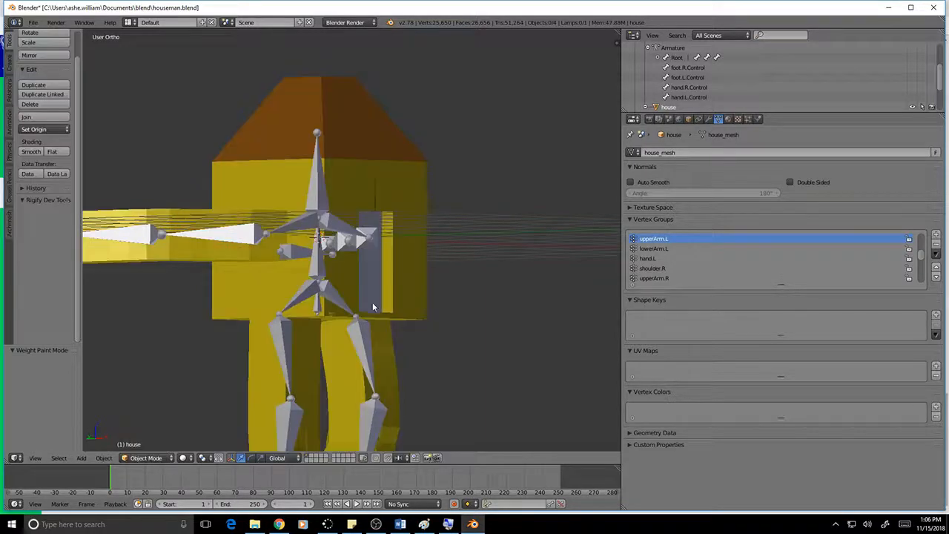
middle_click_drag(373, 306, 402, 259)
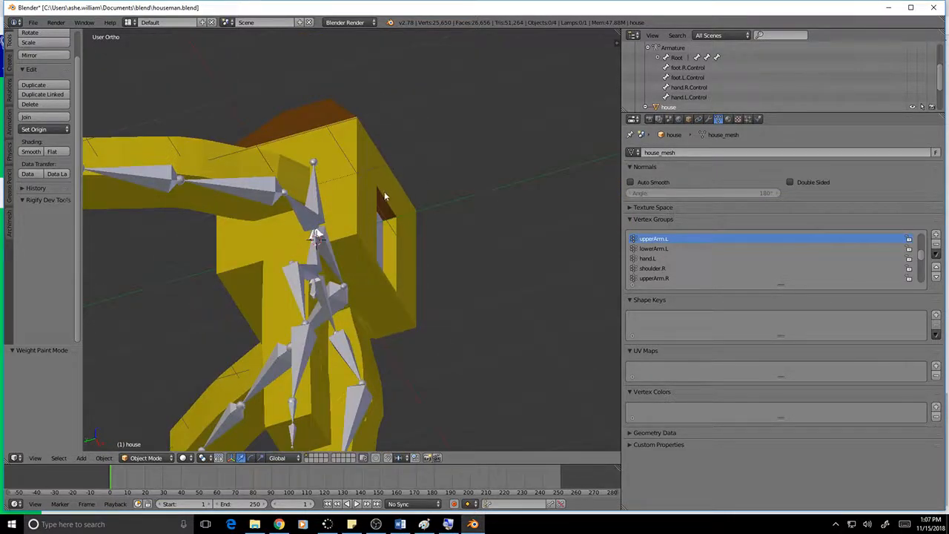
key("Tab")
middle_click_drag(449, 227, 415, 276)
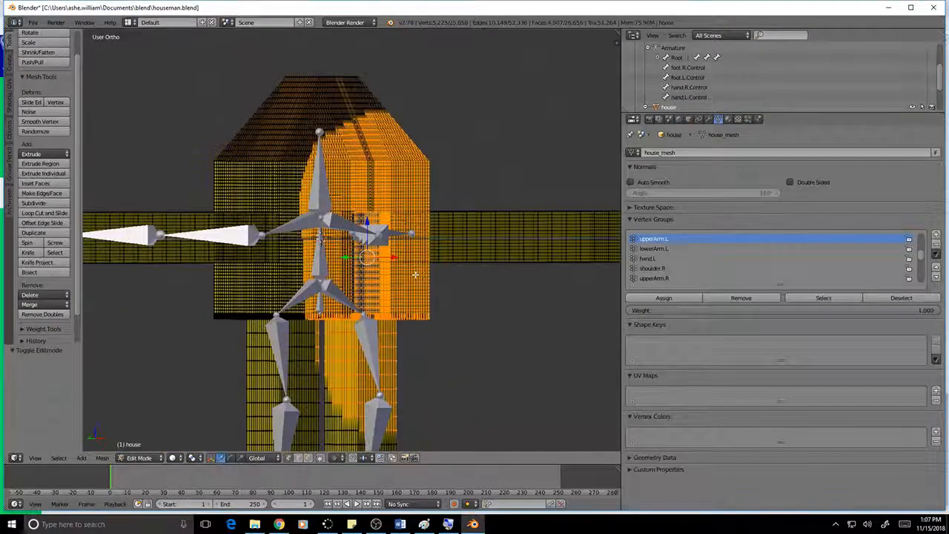
key("a")
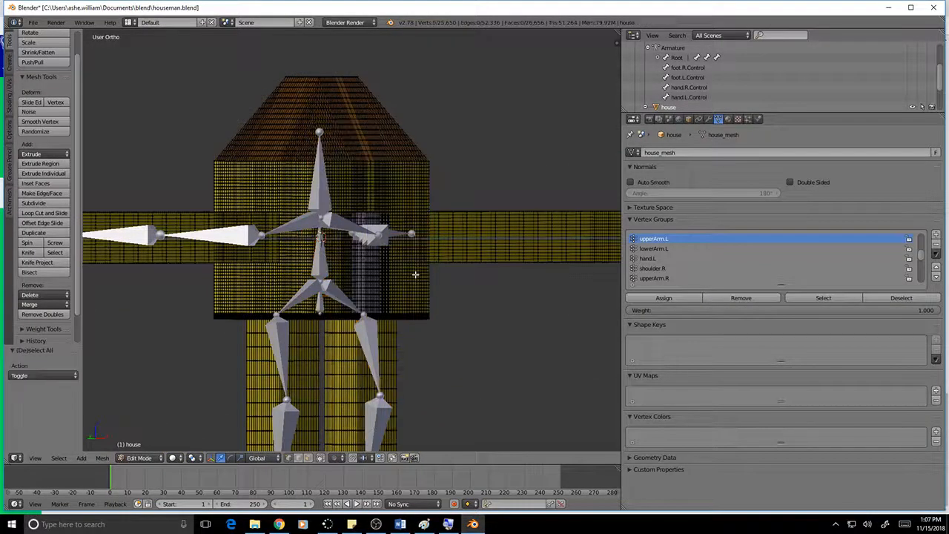
Mask the roof, the doorway wall and the lower torso edge in Weight Paint mode and paint their upperArm.L weight to 0.
left_click(147, 459)
left_click(157, 402)
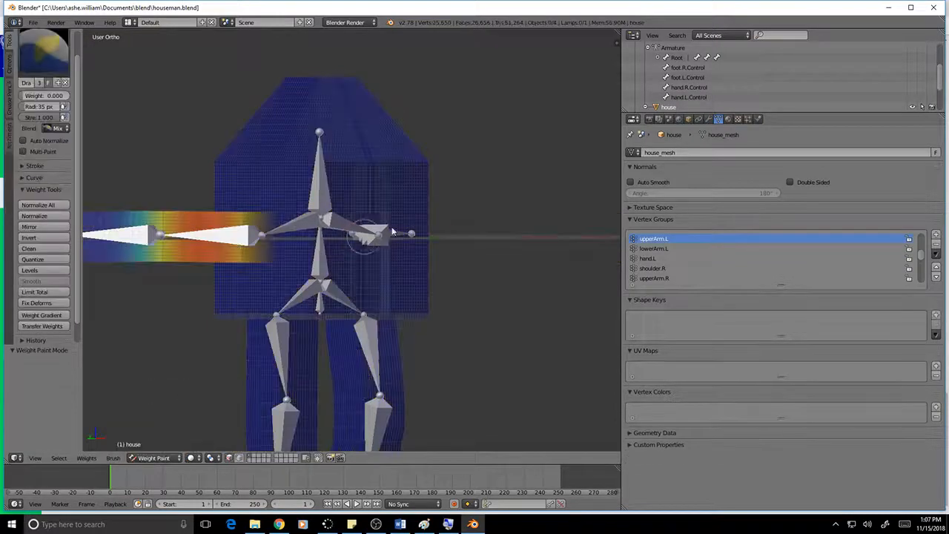
key("f")
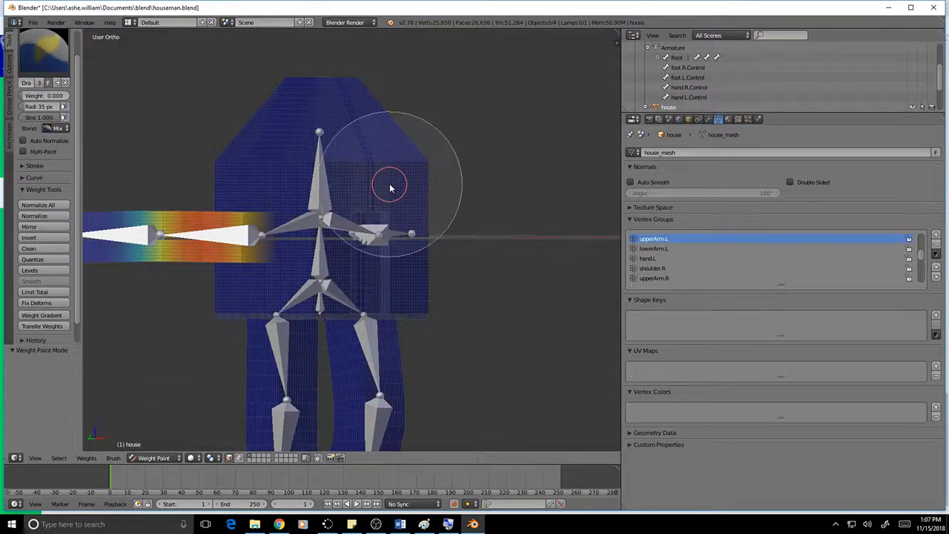
left_click(391, 201)
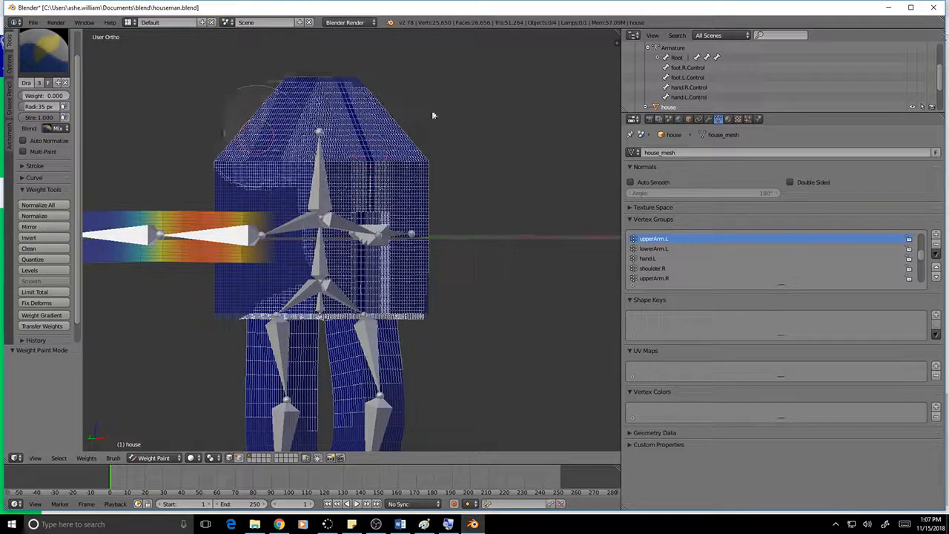
middle_click_drag(455, 259, 373, 186)
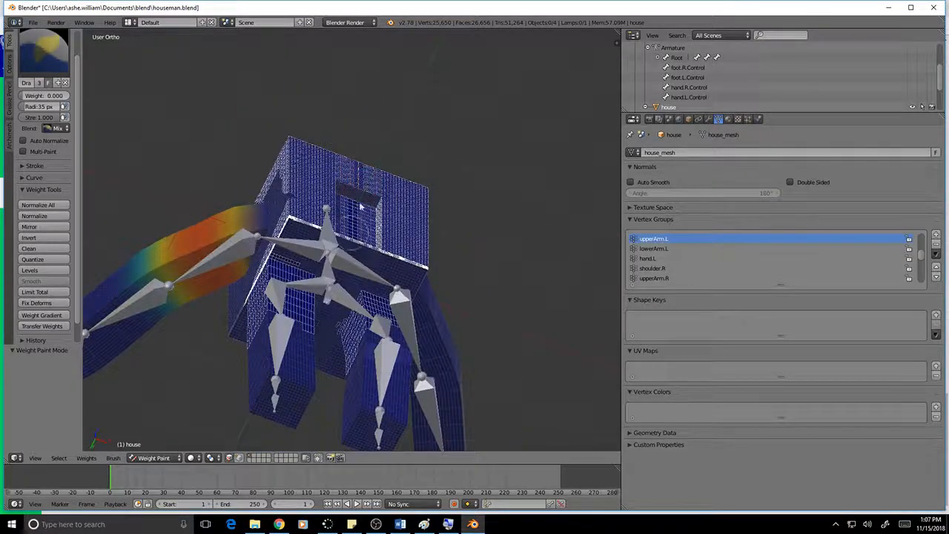
middle_click_drag(366, 253, 353, 349)
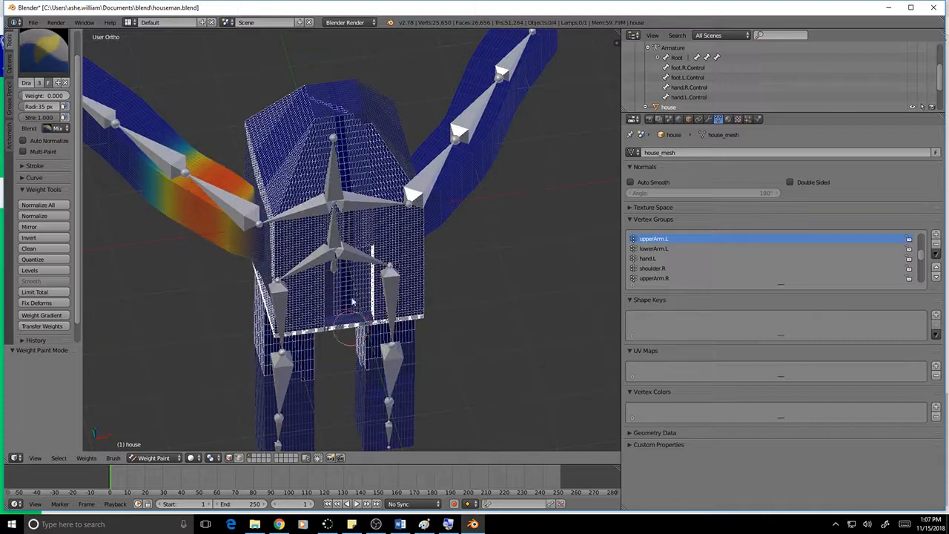
middle_click_drag(353, 301, 356, 266)
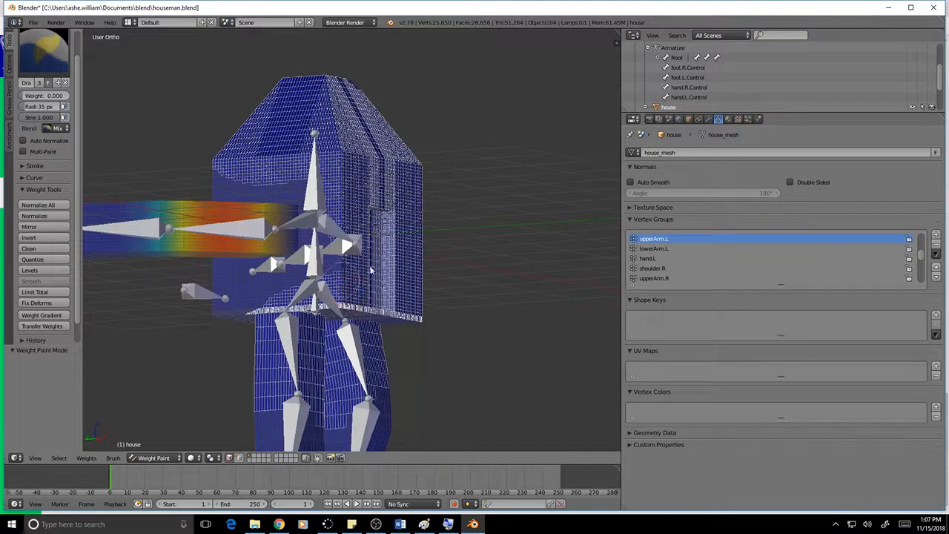
middle_click_drag(413, 214, 346, 241)
mouse_move(345, 242)
left_mouse_down()
mouse_move(346, 193)
mouse_move(348, 304)
mouse_move(338, 274)
mouse_move(415, 280)
mouse_move(346, 146)
mouse_move(304, 124)
mouse_move(407, 215)
left_mouse_up()
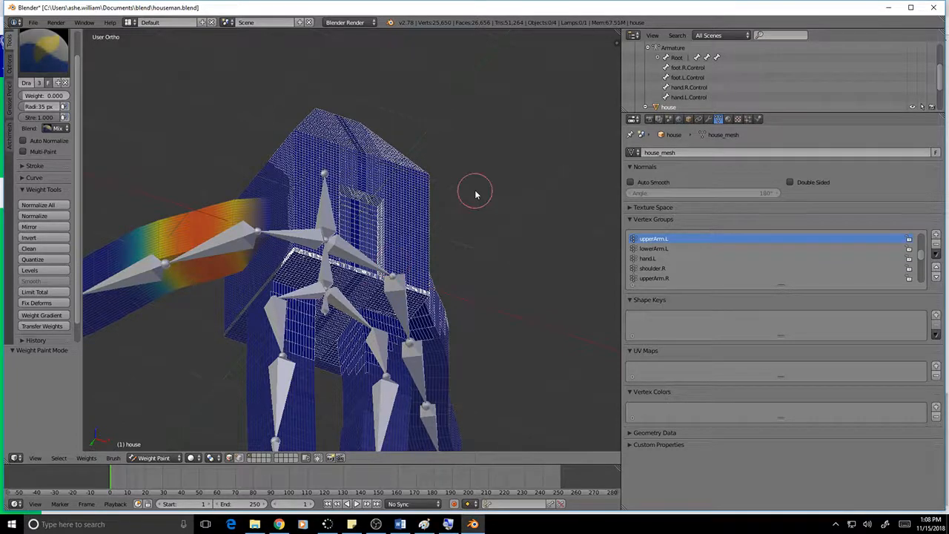
Leave weight painting and put the house mesh back in Object Mode.
key("Tab")
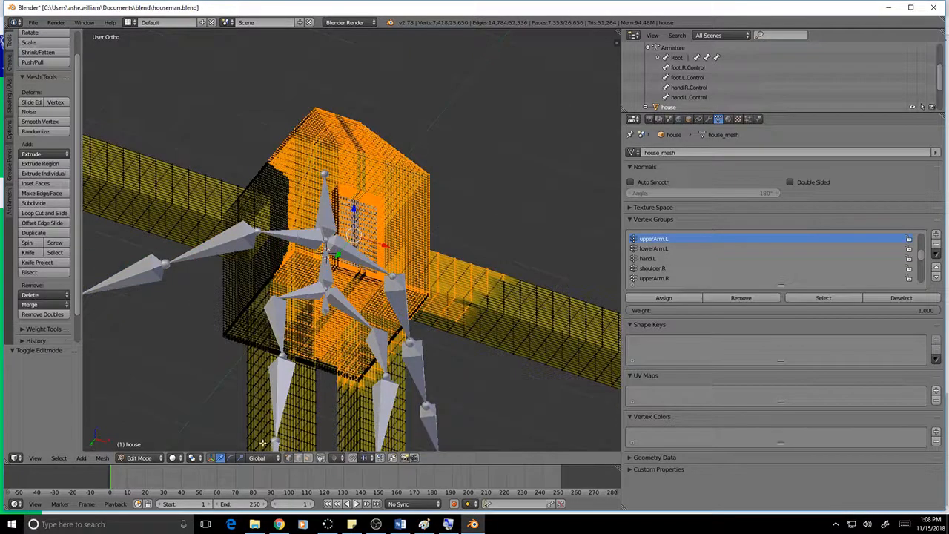
left_click(140, 458)
left_click(145, 446)
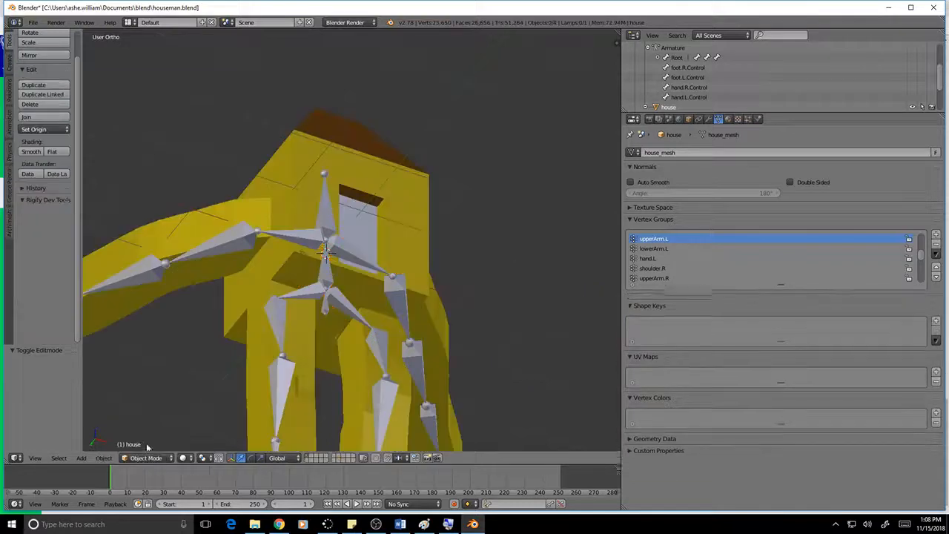
Examine the torso's underside between the legs and the whole posed figure for remaining mesh deformation.
middle_click_drag(414, 257, 339, 329)
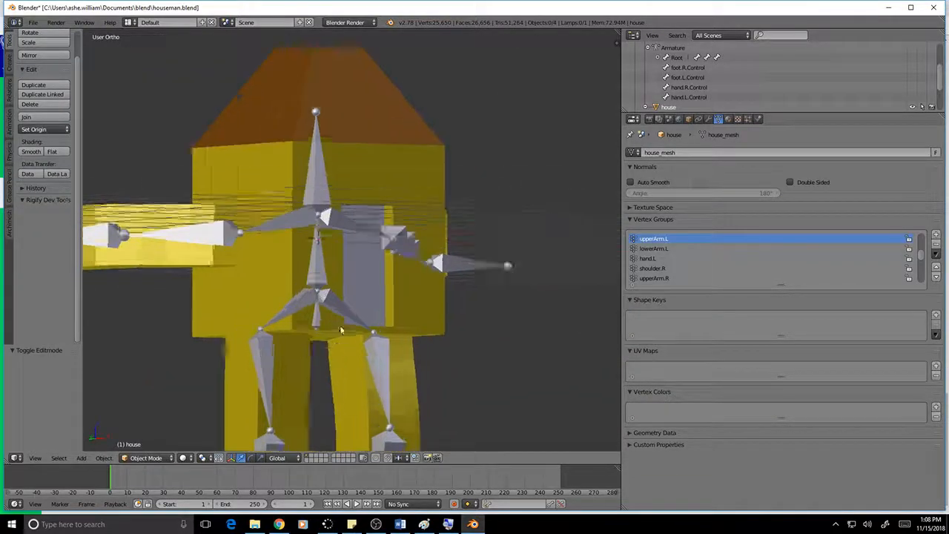
scroll(318, 360, "up", 5)
middle_click_drag(317, 361, 356, 272)
scroll(348, 199, "up", 2)
scroll(350, 198, "up", 3)
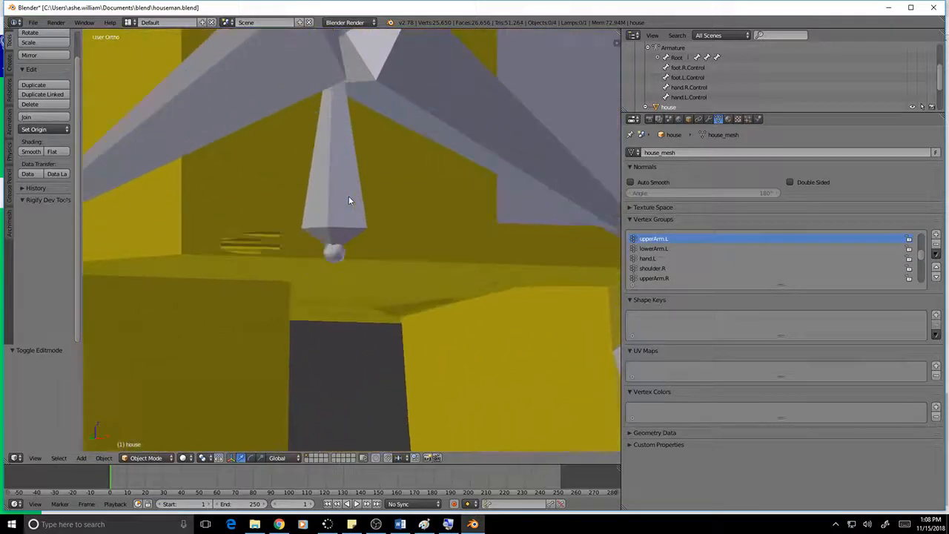
scroll(252, 264, "down", 5)
middle_click_drag(289, 271, 236, 245)
middle_click_drag(454, 193, 374, 321)
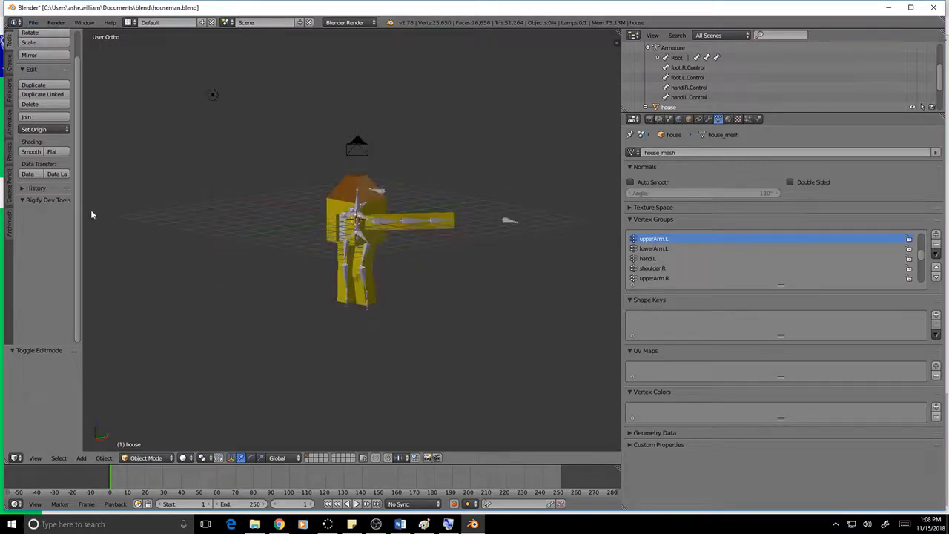